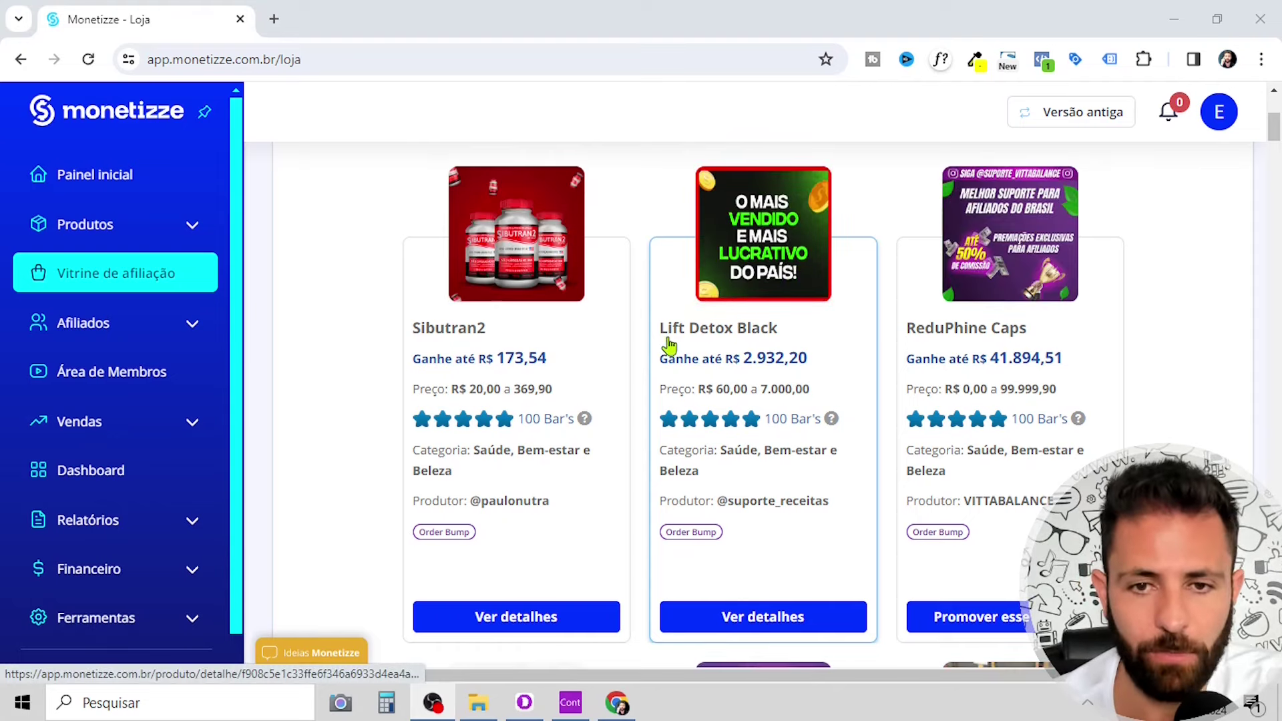
- Open the details of the Lift Detox Black product from the affiliate showcase
{"action": "scroll", "coordinate": [788, 348], "scroll_direction": "down", "scroll_amount": 1}
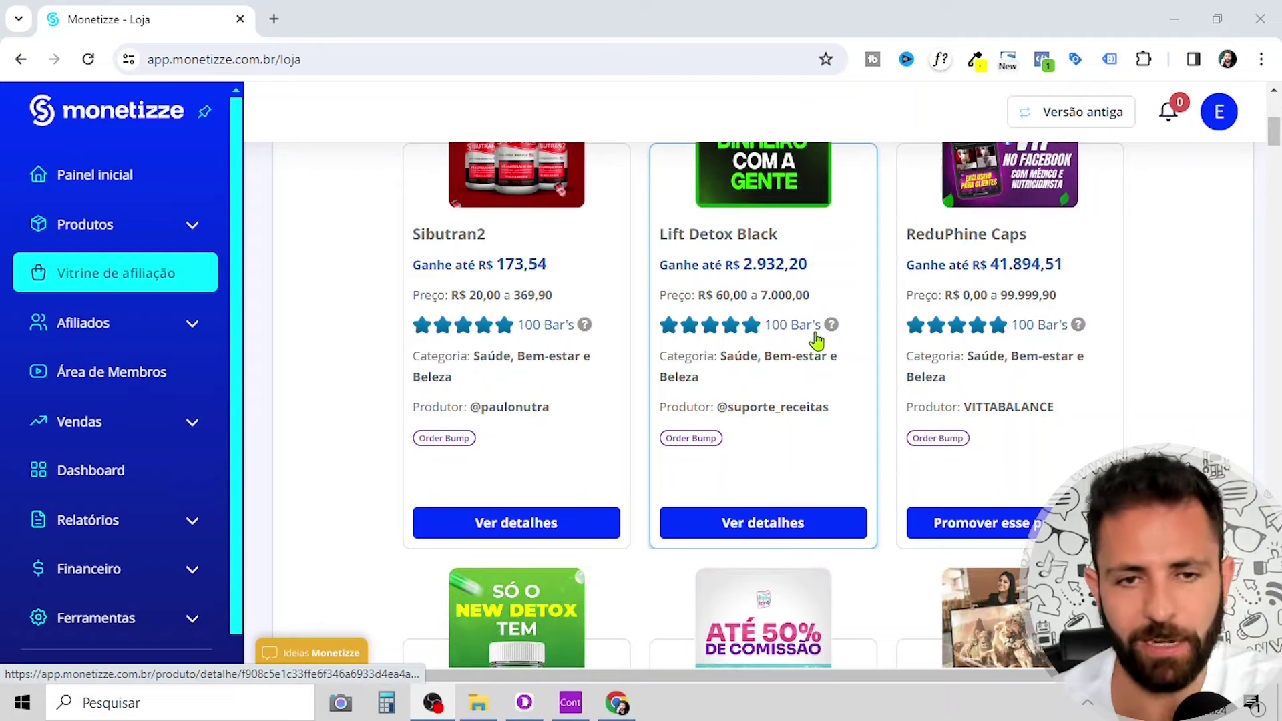
{"action": "scroll", "coordinate": [816, 341], "scroll_direction": "up", "scroll_amount": 1}
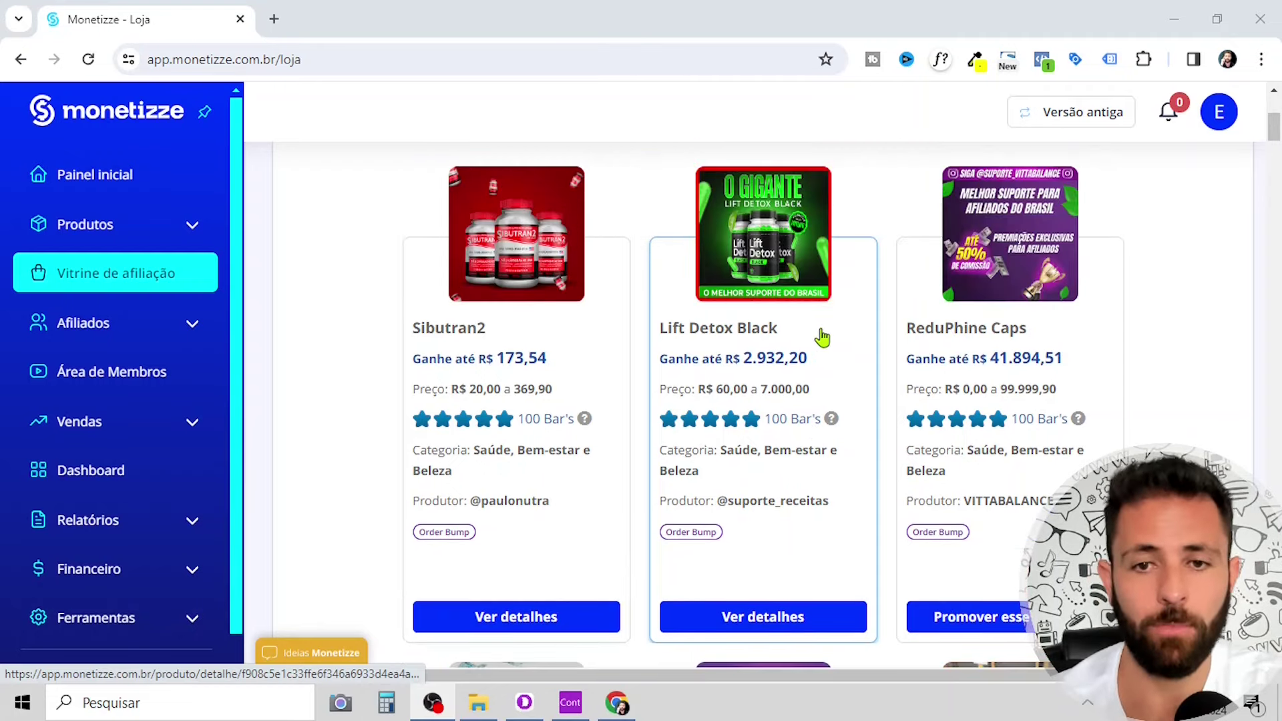
{"action": "scroll", "coordinate": [819, 337], "scroll_direction": "down", "scroll_amount": 1}
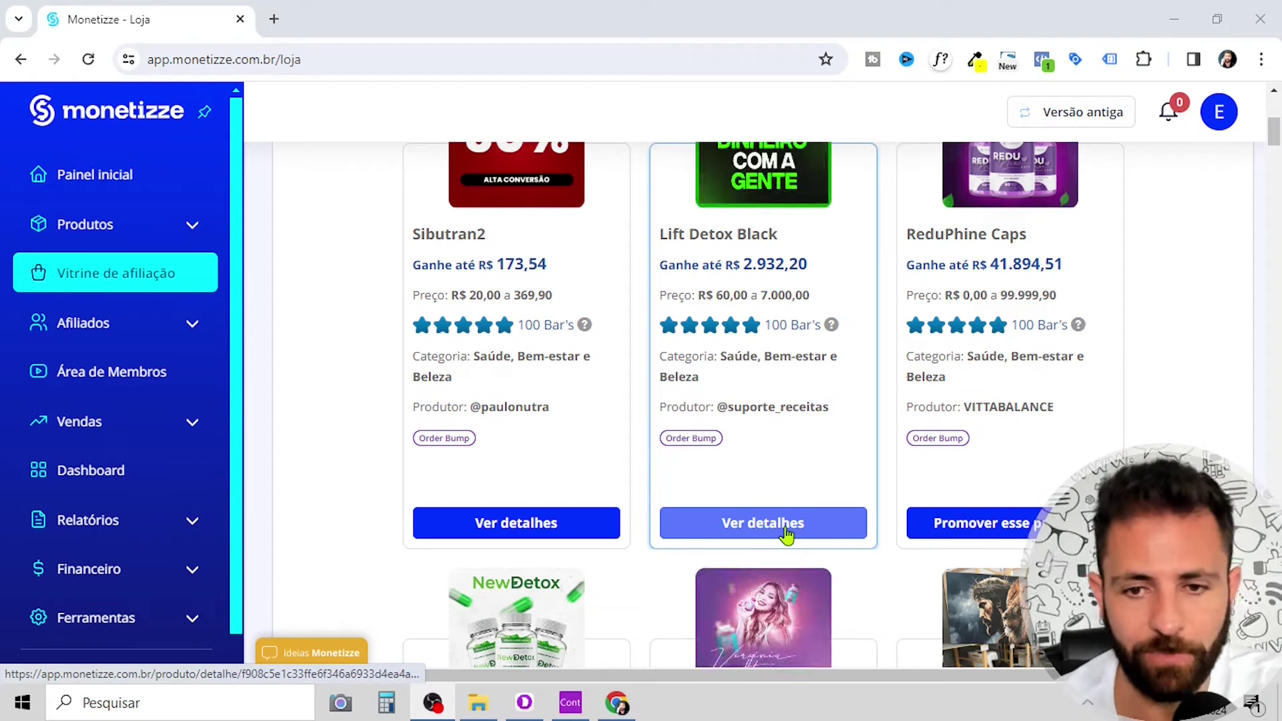
{"action": "left_click", "coordinate": [785, 533]}
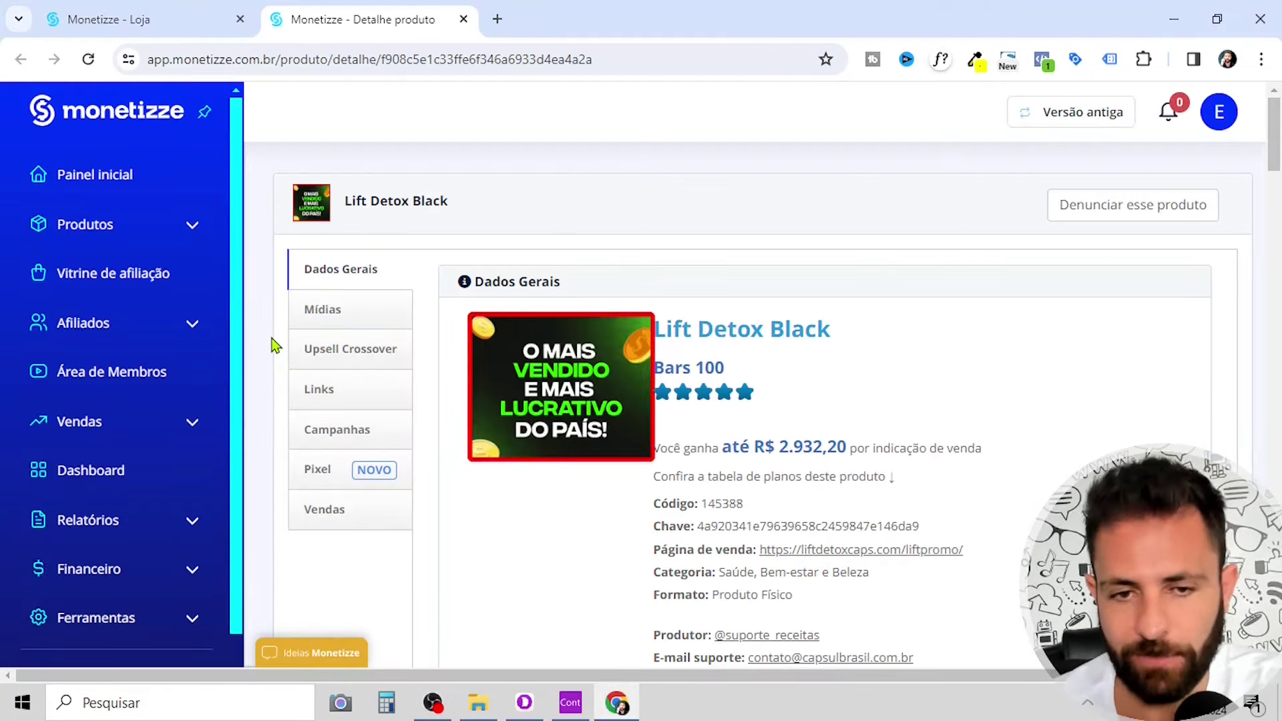
- Open the Google ADS pixel form in the product's pixel settings
{"action": "scroll", "coordinate": [444, 363], "scroll_direction": "down", "scroll_amount": 1}
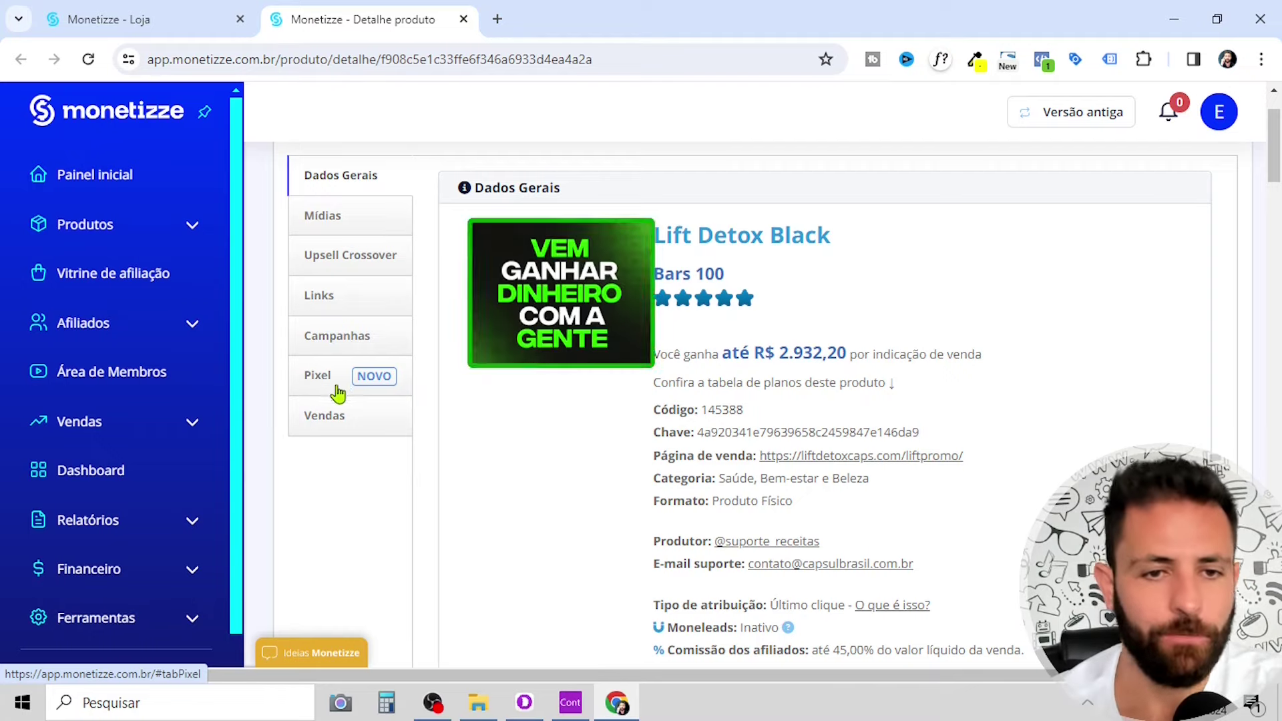
{"action": "left_click", "coordinate": [324, 375]}
{"action": "scroll", "coordinate": [790, 590], "scroll_direction": "down", "scroll_amount": 2}
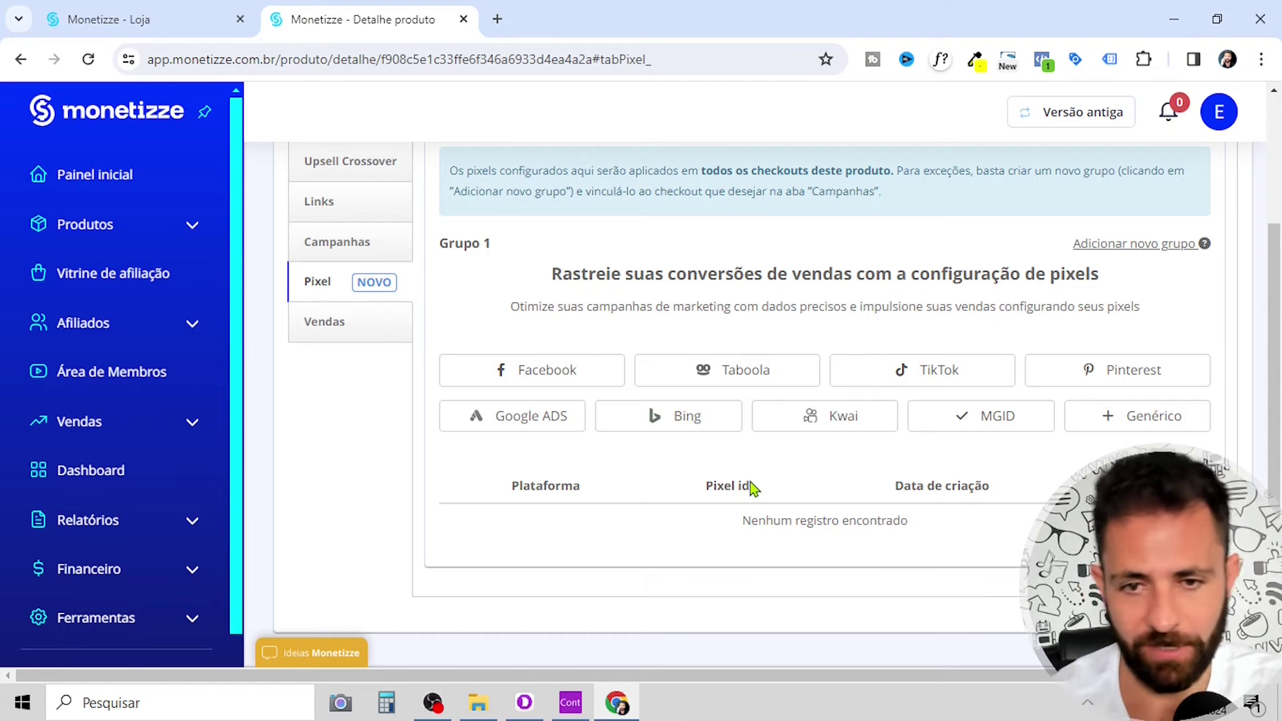
{"action": "left_click", "coordinate": [520, 428]}
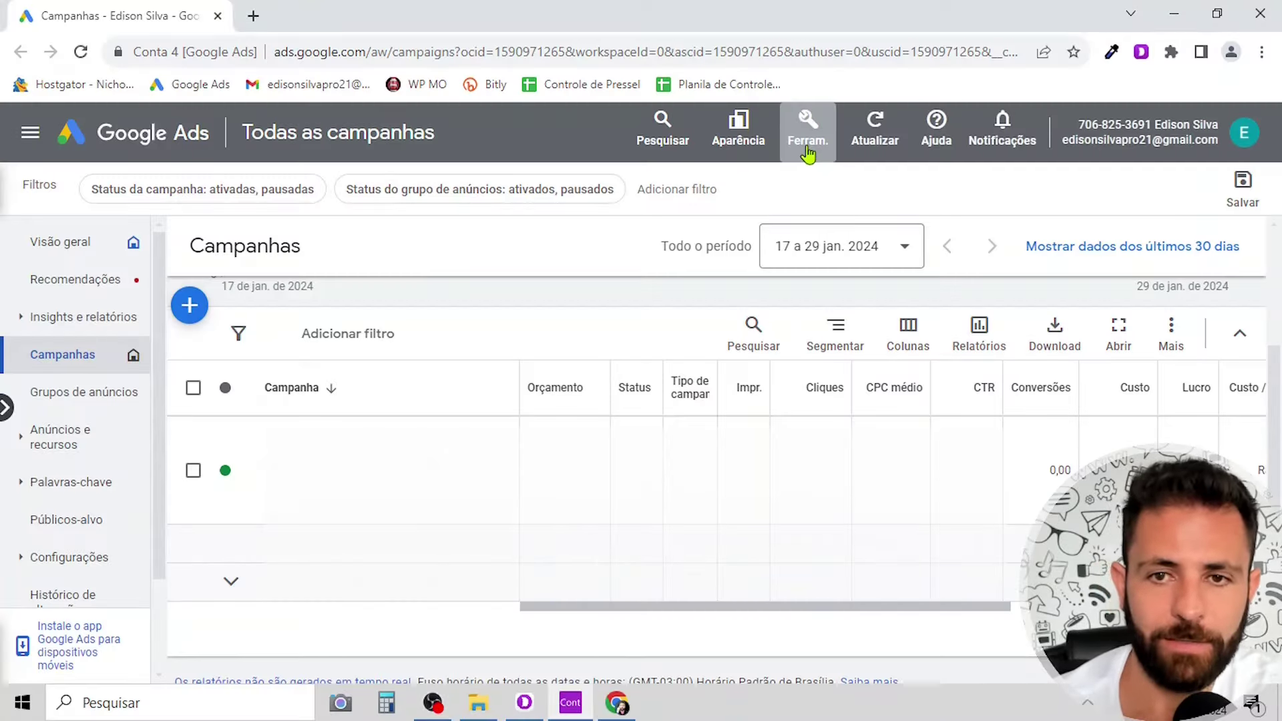
- Switch to Google Ads and start a new conversion action for website conversions such as online sales
{"action": "left_click", "coordinate": [808, 150]}
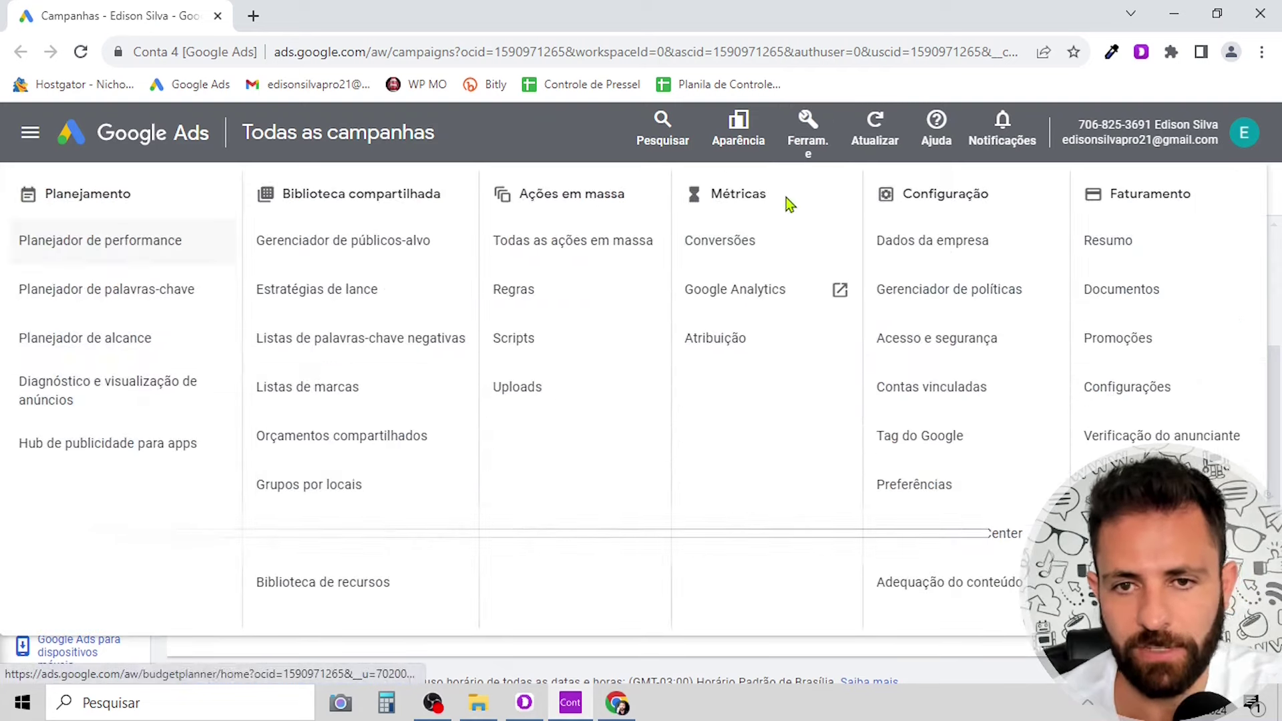
{"action": "left_click", "coordinate": [714, 242]}
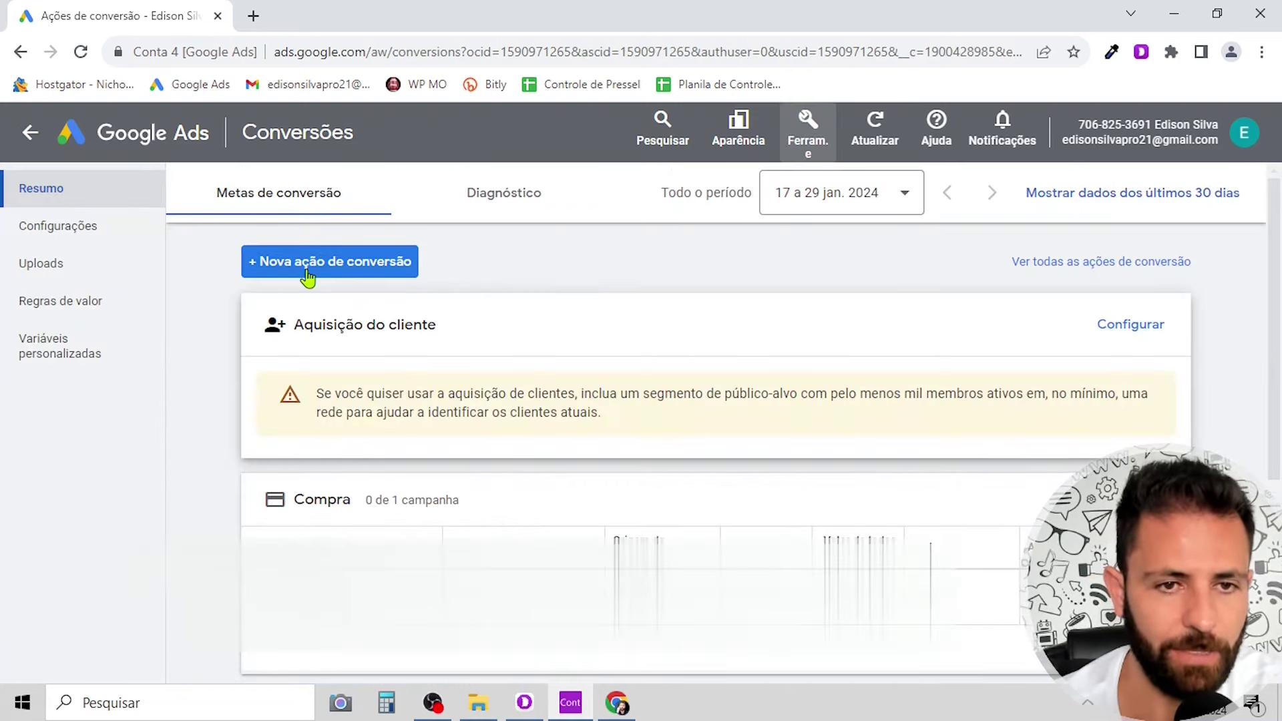
{"action": "left_click", "coordinate": [331, 270]}
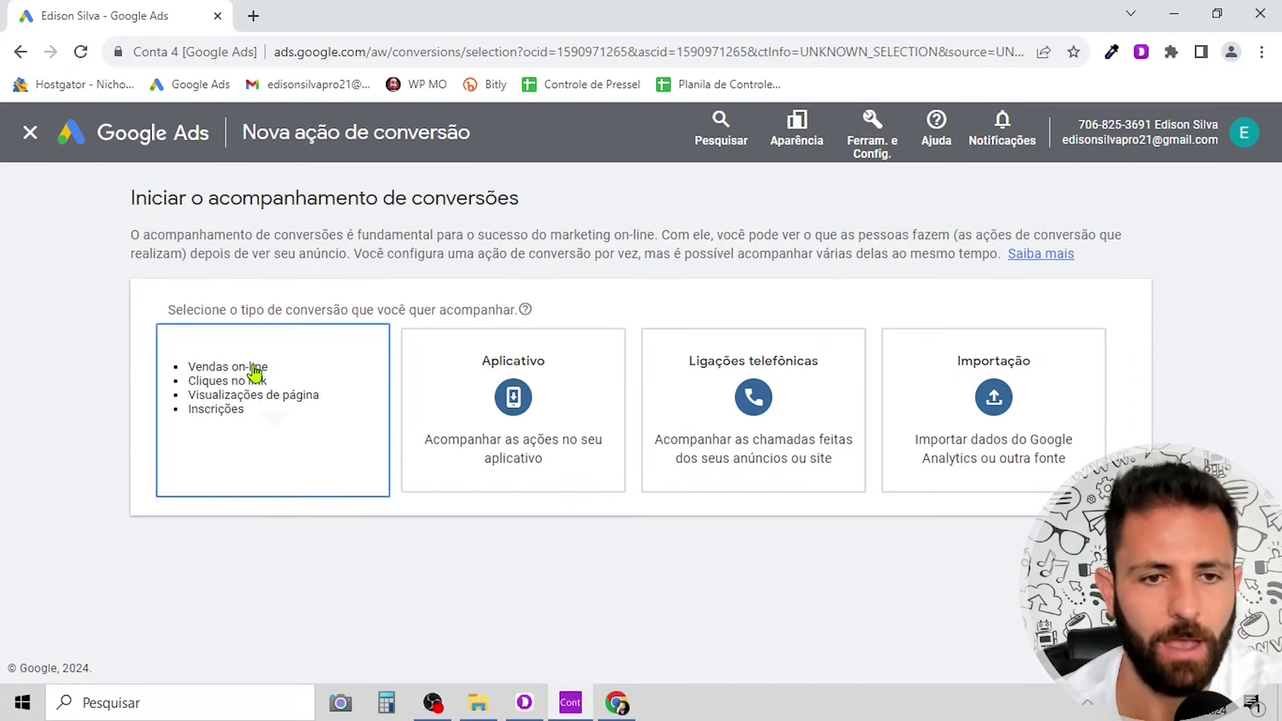
{"action": "left_click", "coordinate": [254, 372]}
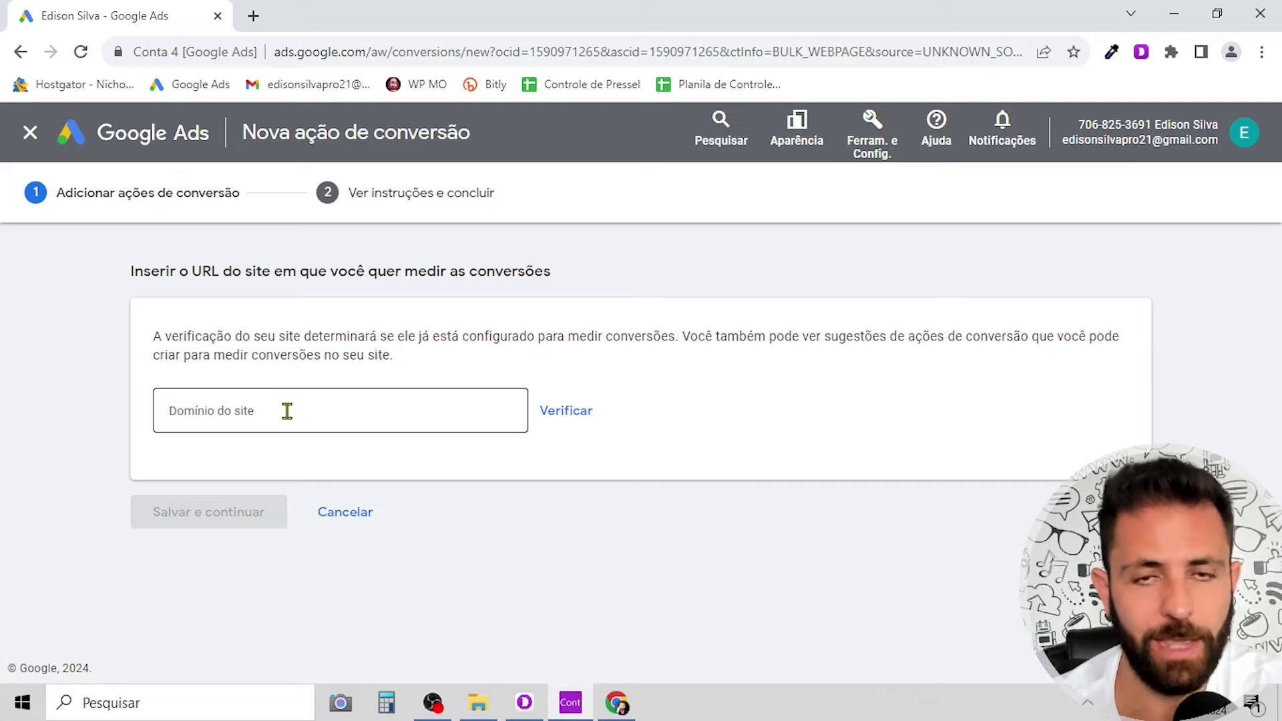
- Enter g1.com as the site domain for measuring conversions and have it verified
{"action": "left_click", "coordinate": [617, 703]}
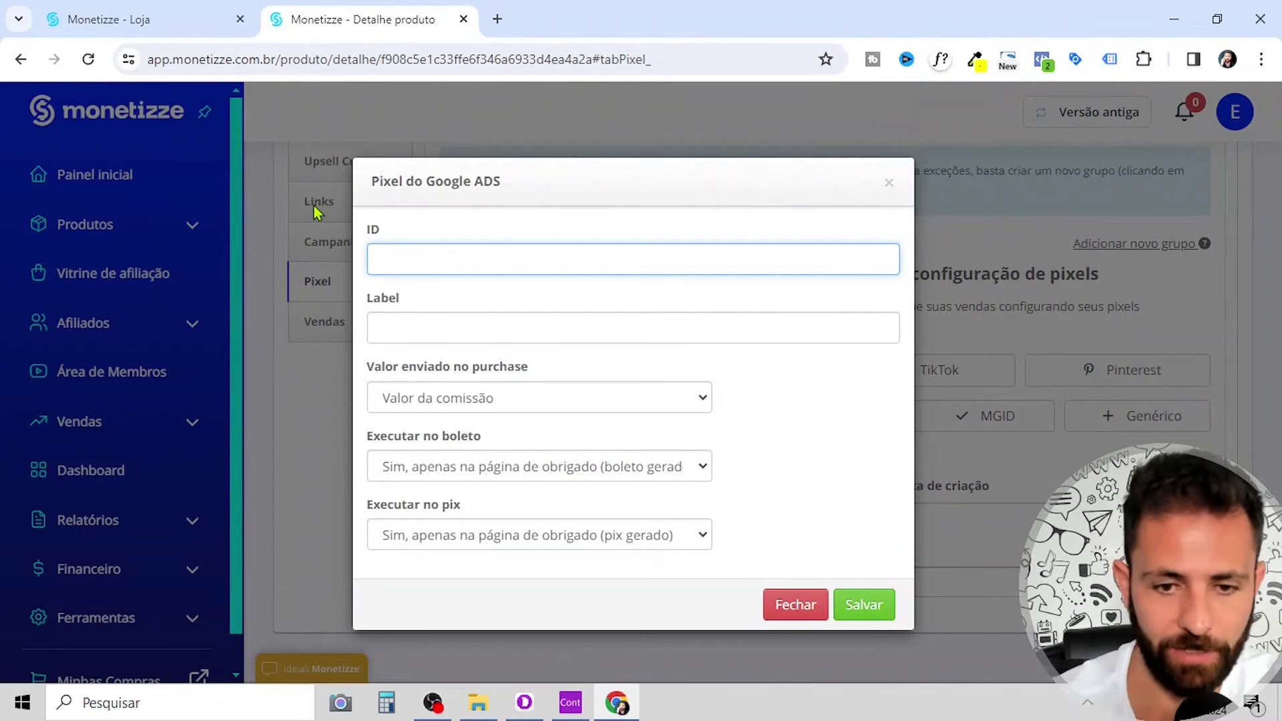
{"action": "left_click", "coordinate": [617, 703]}
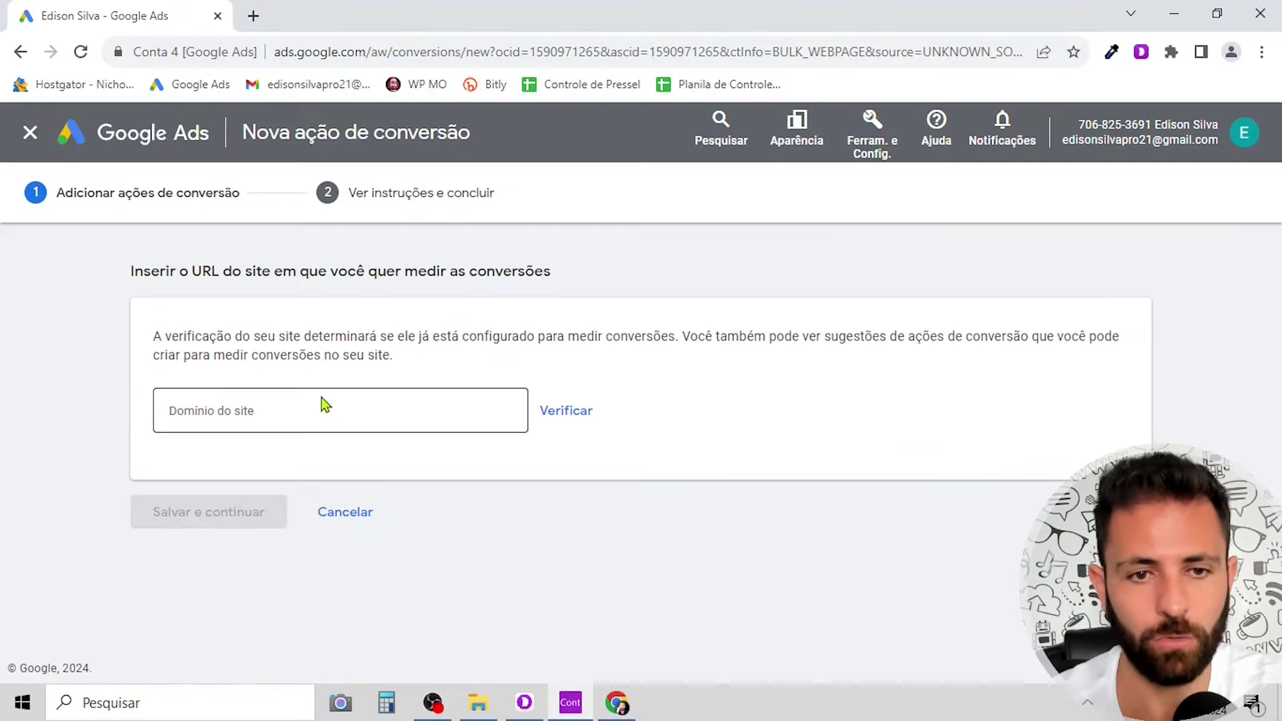
{"action": "left_click", "coordinate": [236, 409]}
{"action": "type", "text": "g1.com"}
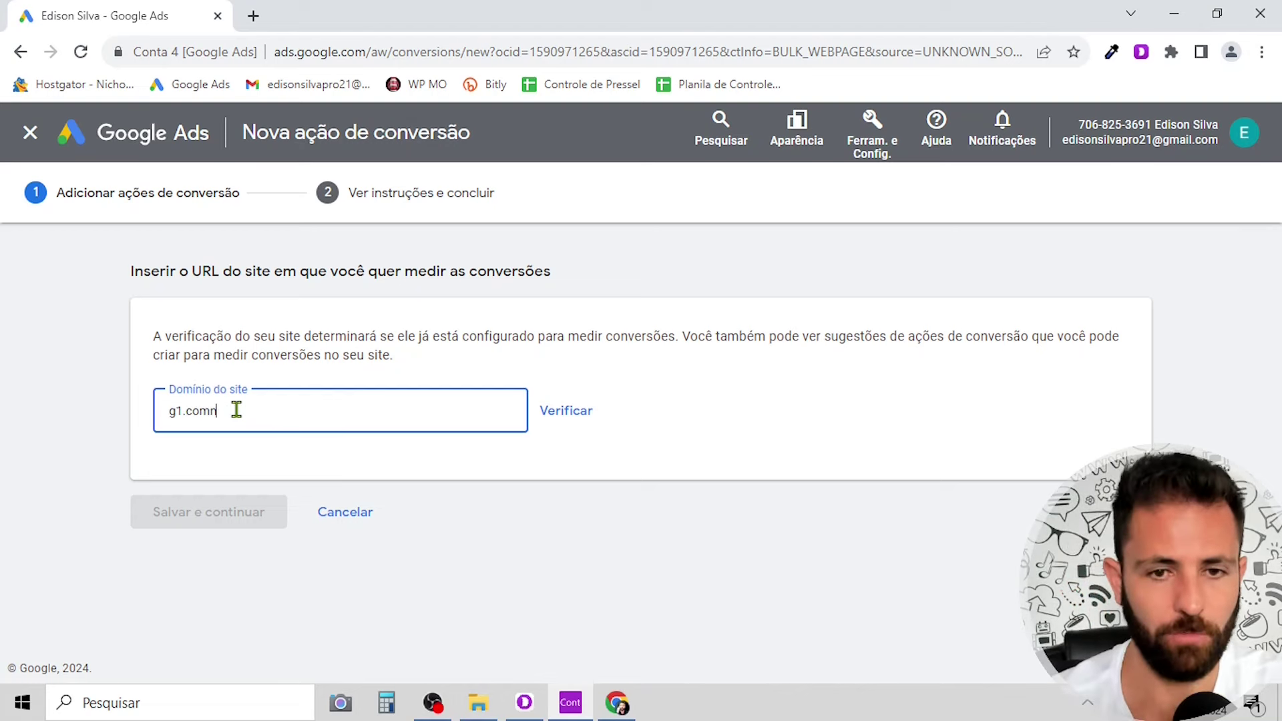
{"action": "left_click", "coordinate": [567, 422]}
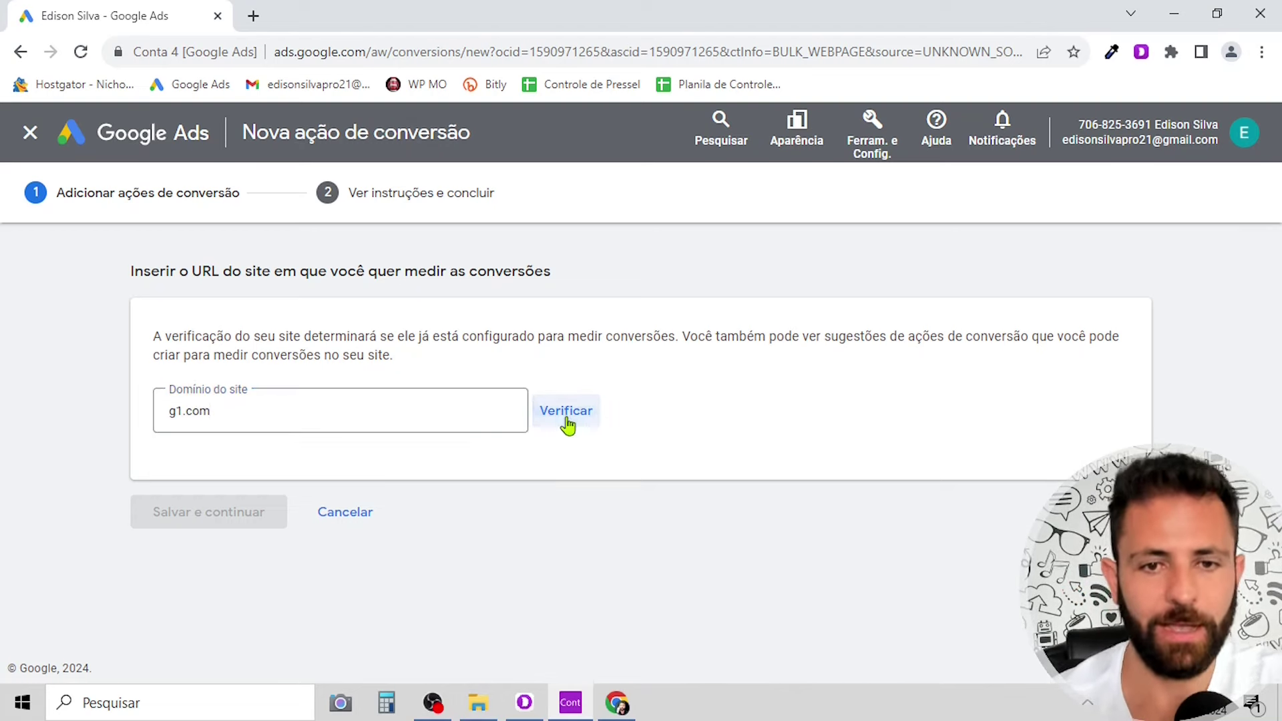
- Add a manual, code-based conversion action and set its goal category to Compra
{"action": "scroll", "coordinate": [570, 423], "scroll_direction": "down", "scroll_amount": 9}
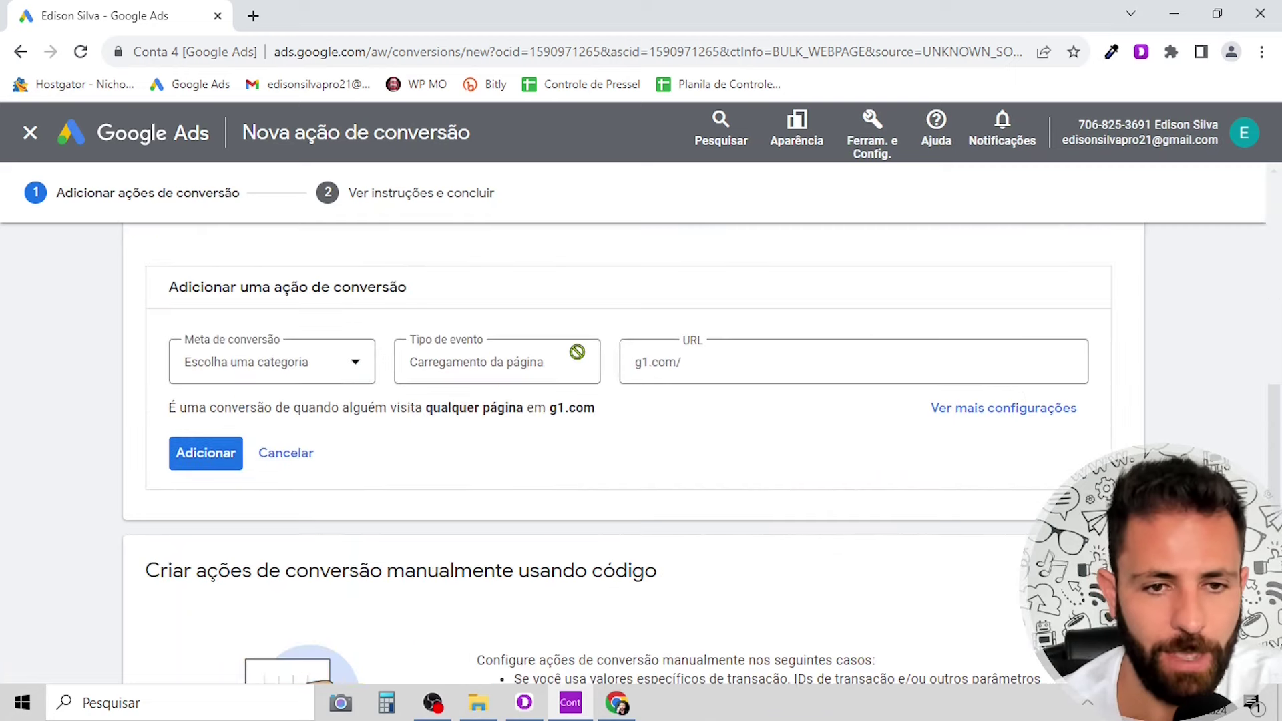
{"action": "scroll", "coordinate": [577, 352], "scroll_direction": "down", "scroll_amount": 4}
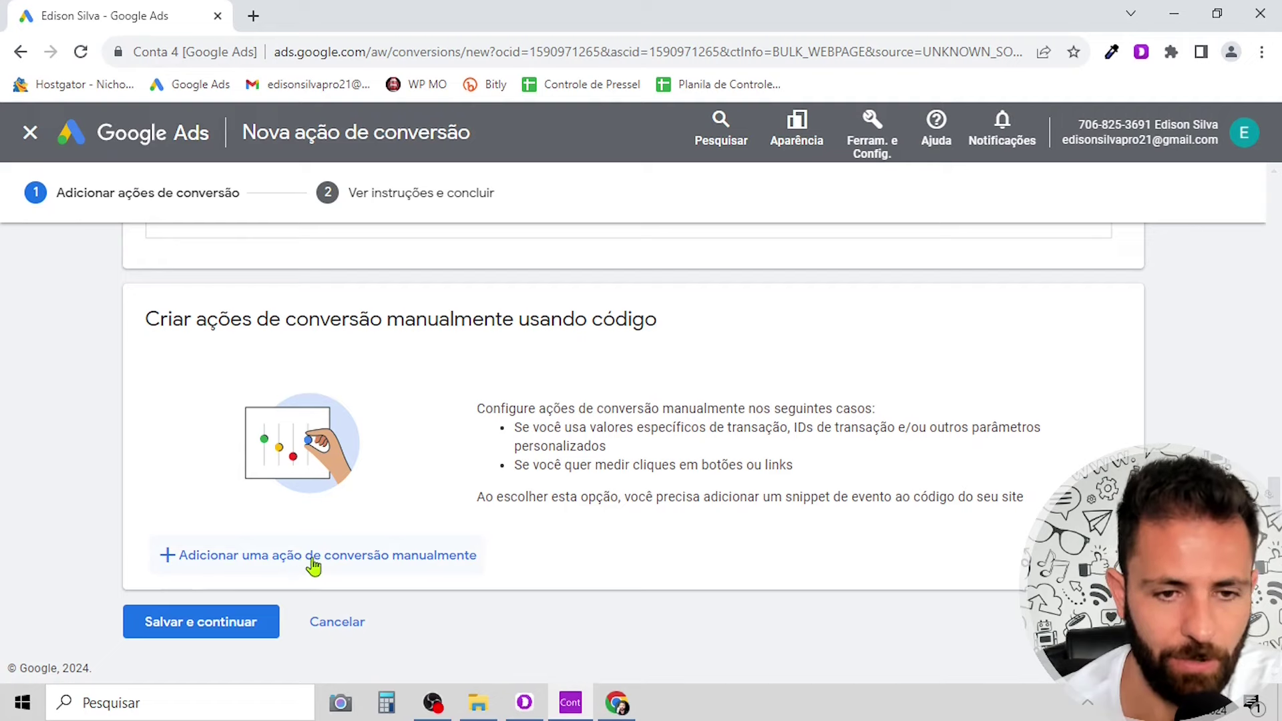
{"action": "left_click", "coordinate": [394, 569]}
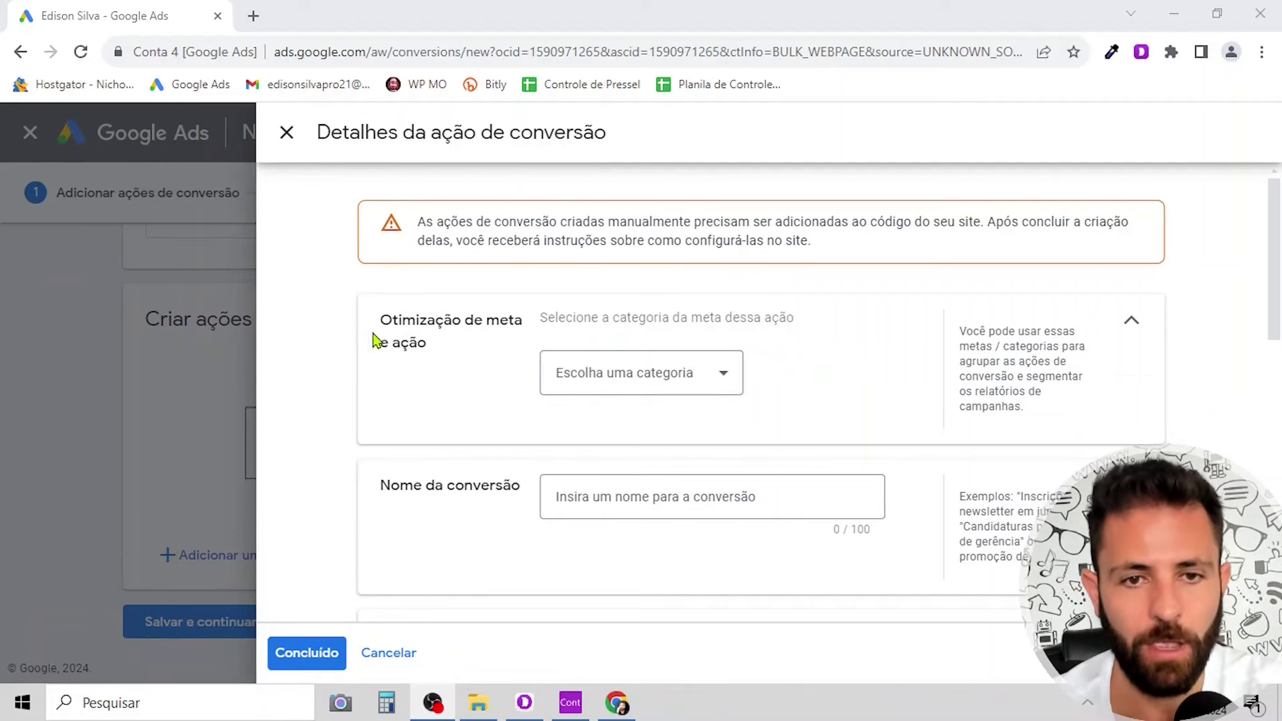
{"action": "left_click", "coordinate": [738, 379]}
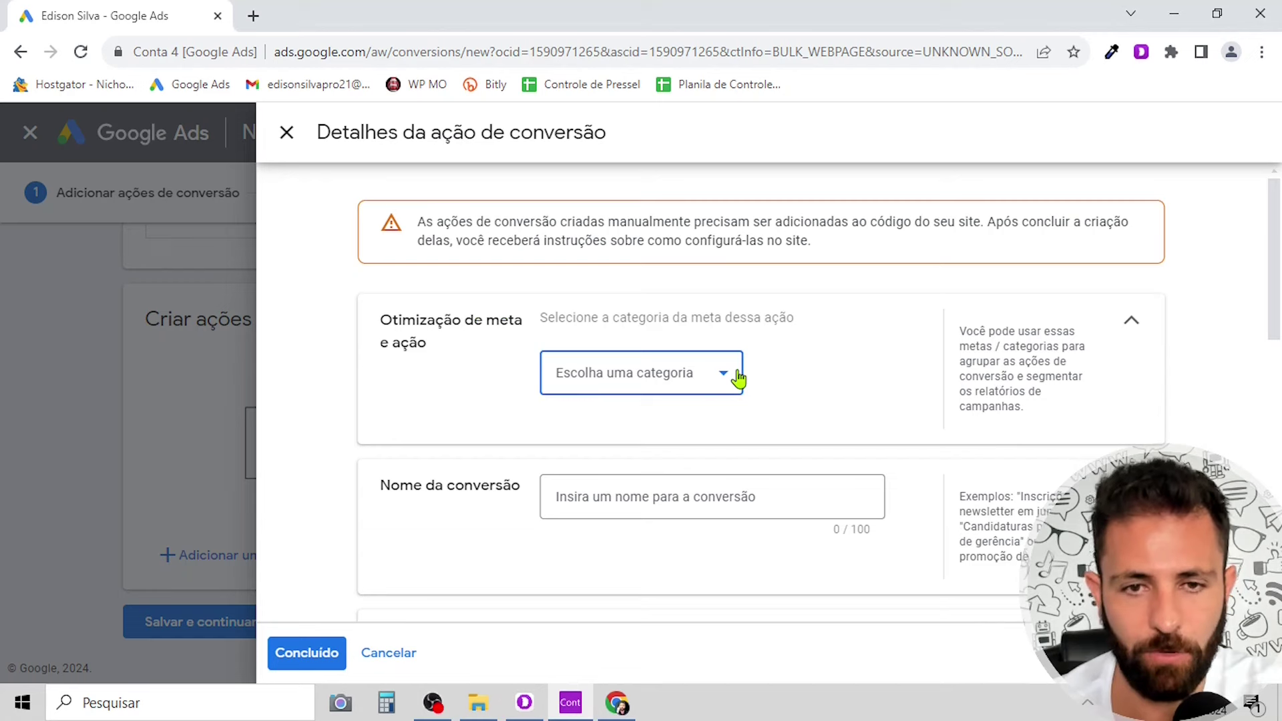
{"action": "left_click", "coordinate": [738, 379]}
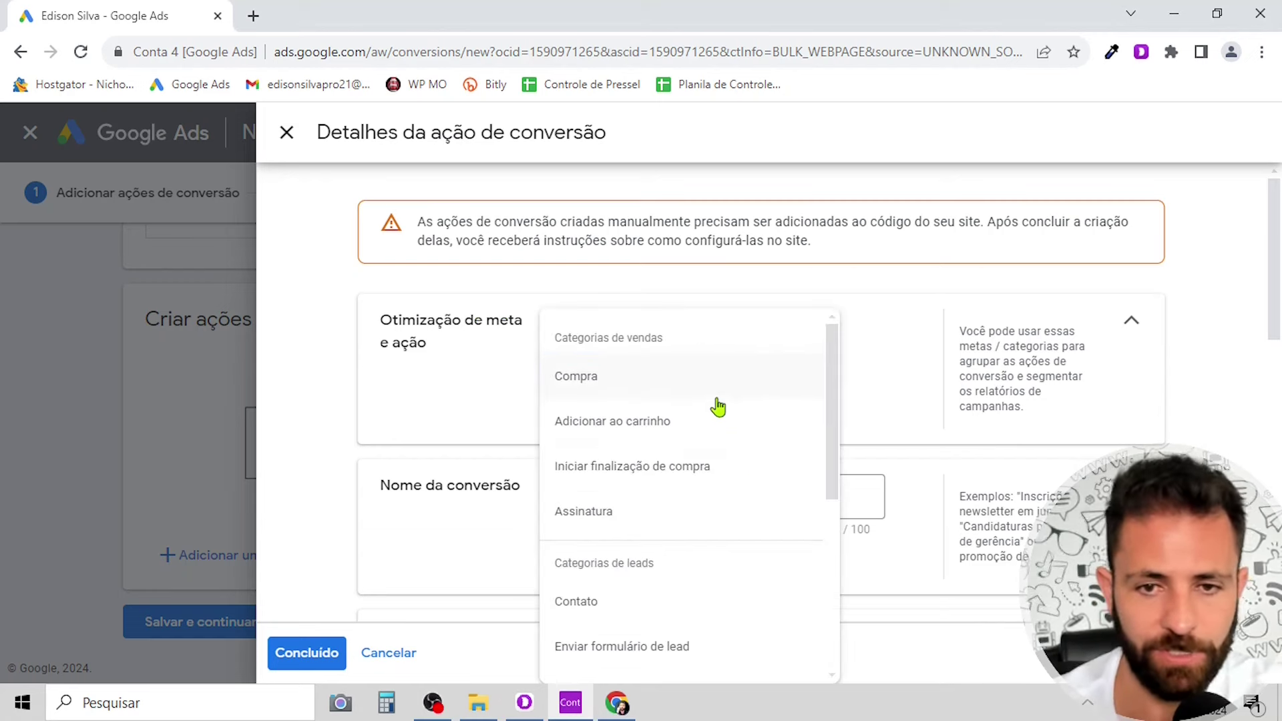
{"action": "left_click", "coordinate": [625, 382]}
- Name the conversion "Compra - Monetizze - Lift Detox Black"
{"action": "scroll", "coordinate": [734, 374], "scroll_direction": "down", "scroll_amount": 3}
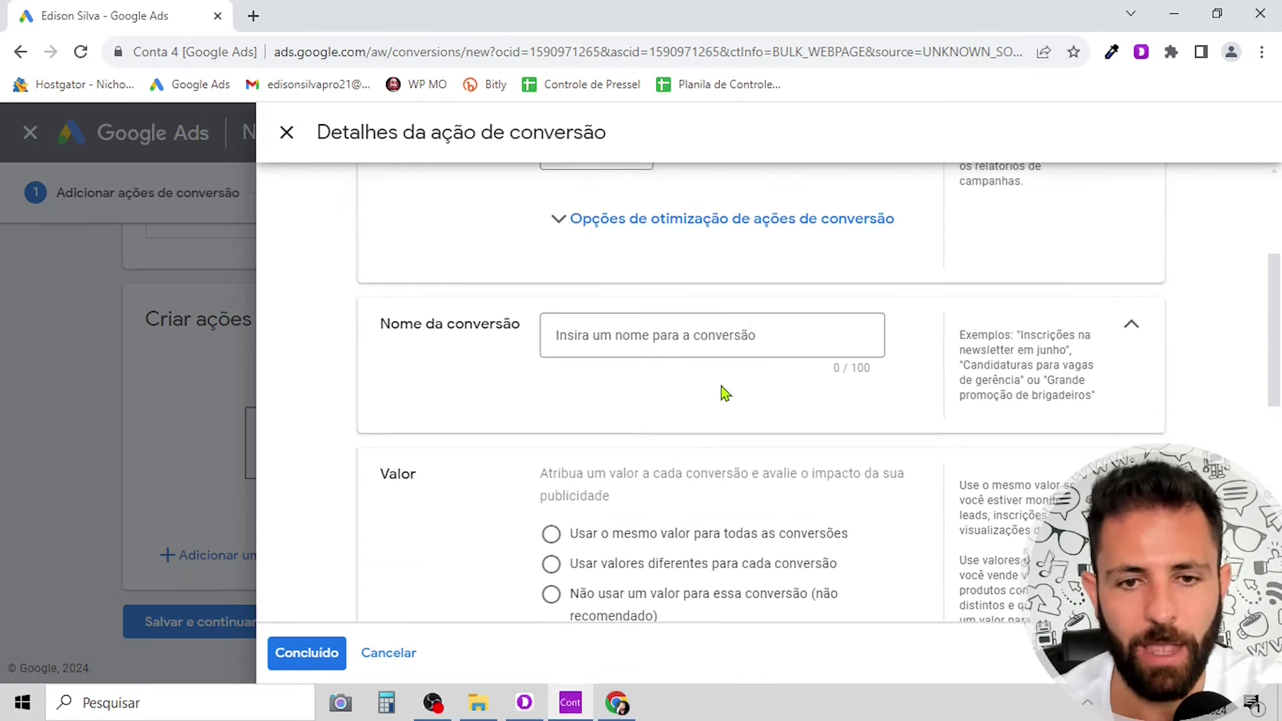
{"action": "left_click", "coordinate": [606, 336]}
{"action": "type", "text": "M"}
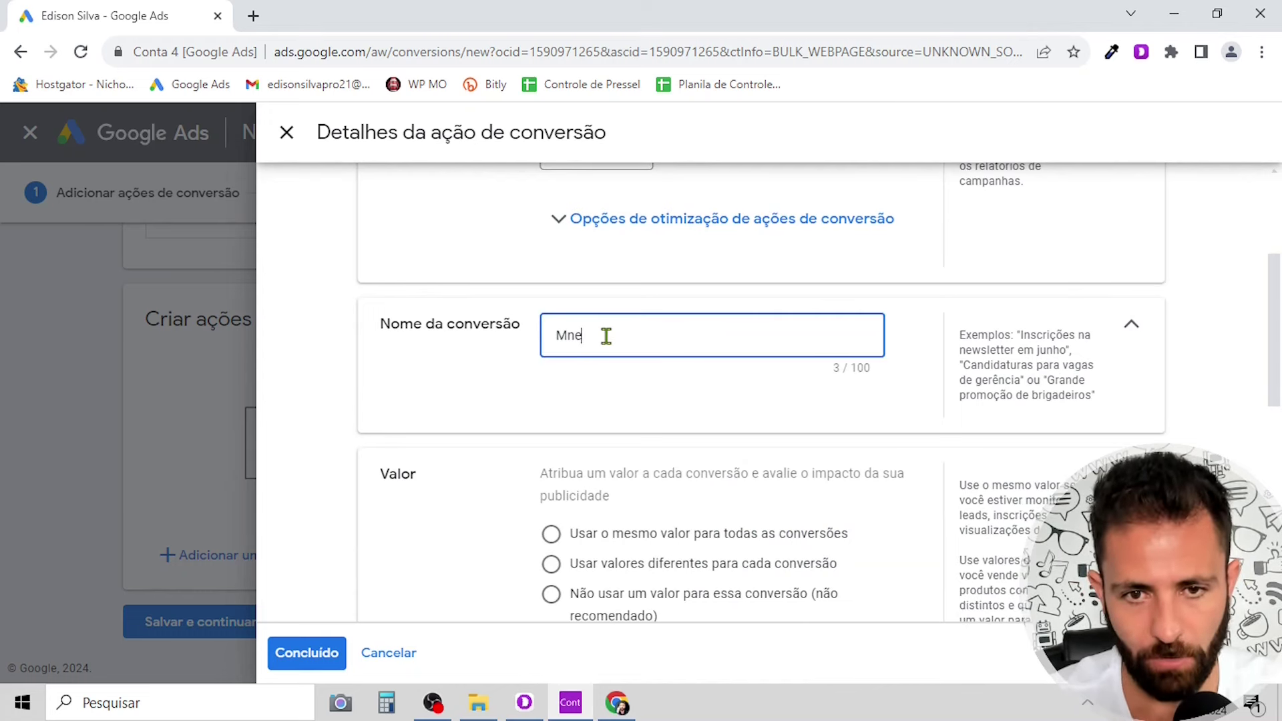
{"action": "type", "text": "onetizze - Lift Detox Blac"}
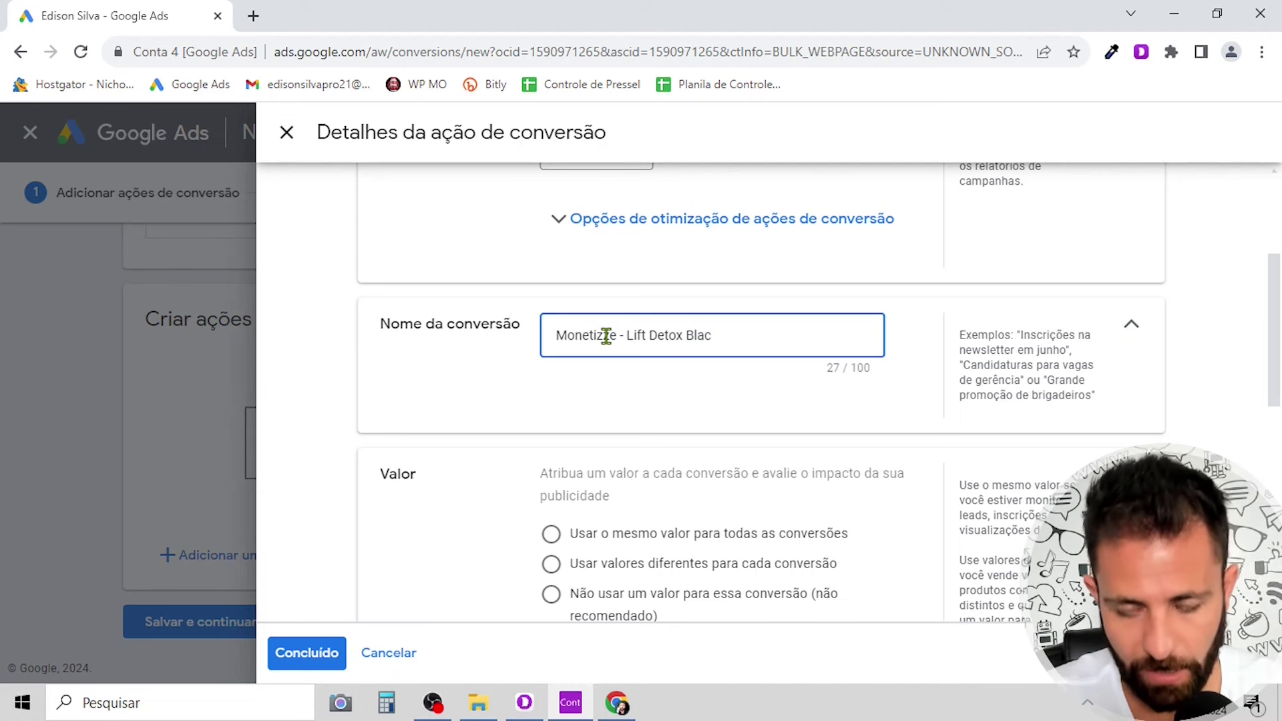
{"action": "type", "text": "k"}
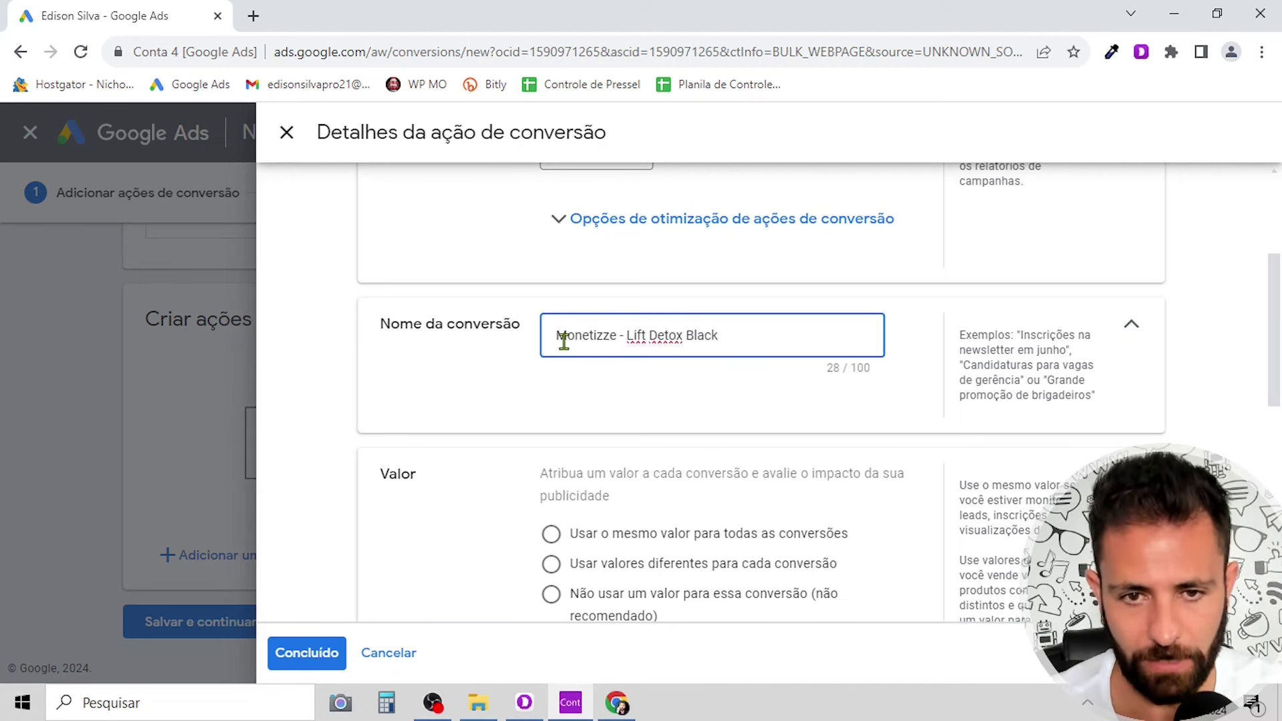
{"action": "key", "text": "Home"}
{"action": "type", "text": "Compra "}
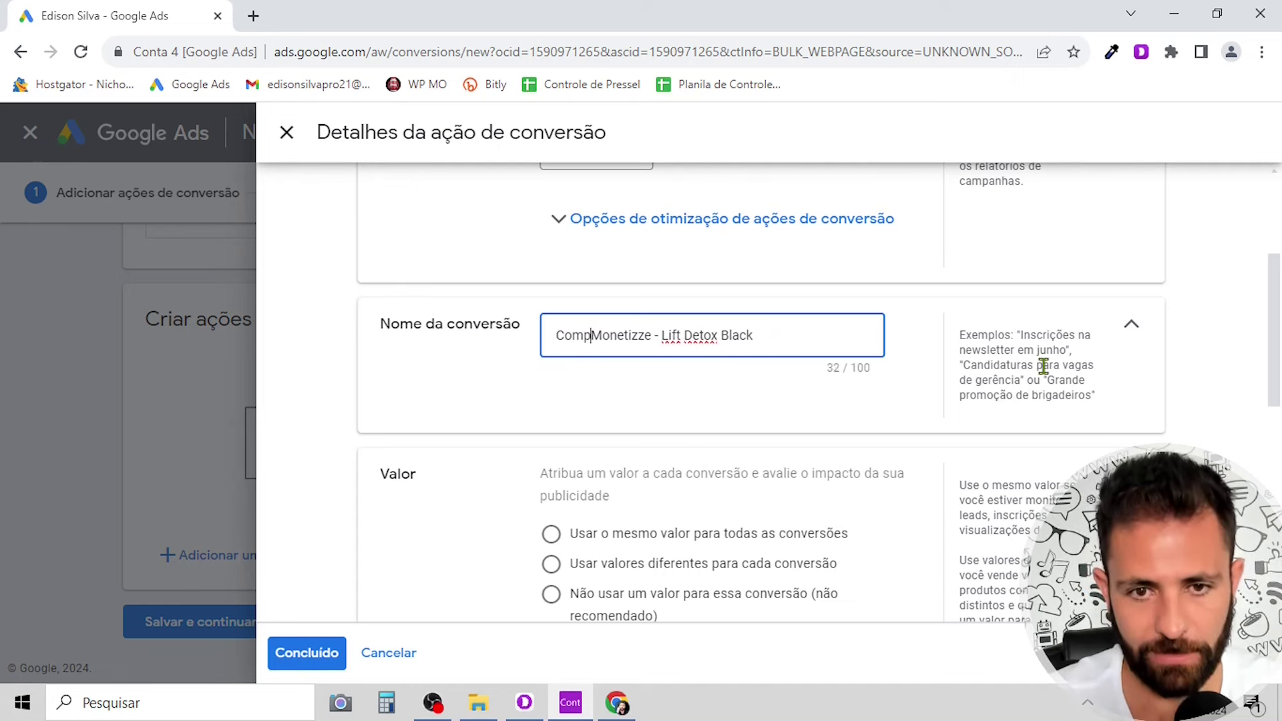
{"action": "type", "text": "-"}
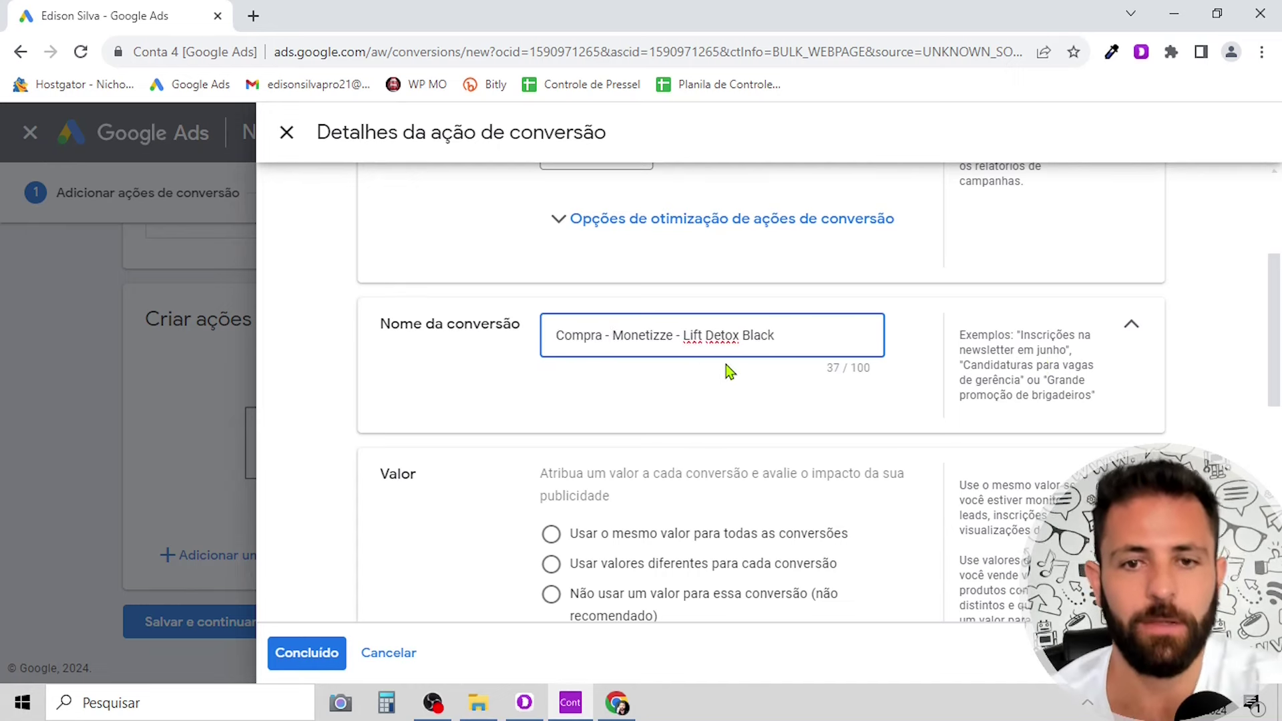
{"action": "left_click_drag", "start_coordinate": [556, 331], "coordinate": [639, 341]}
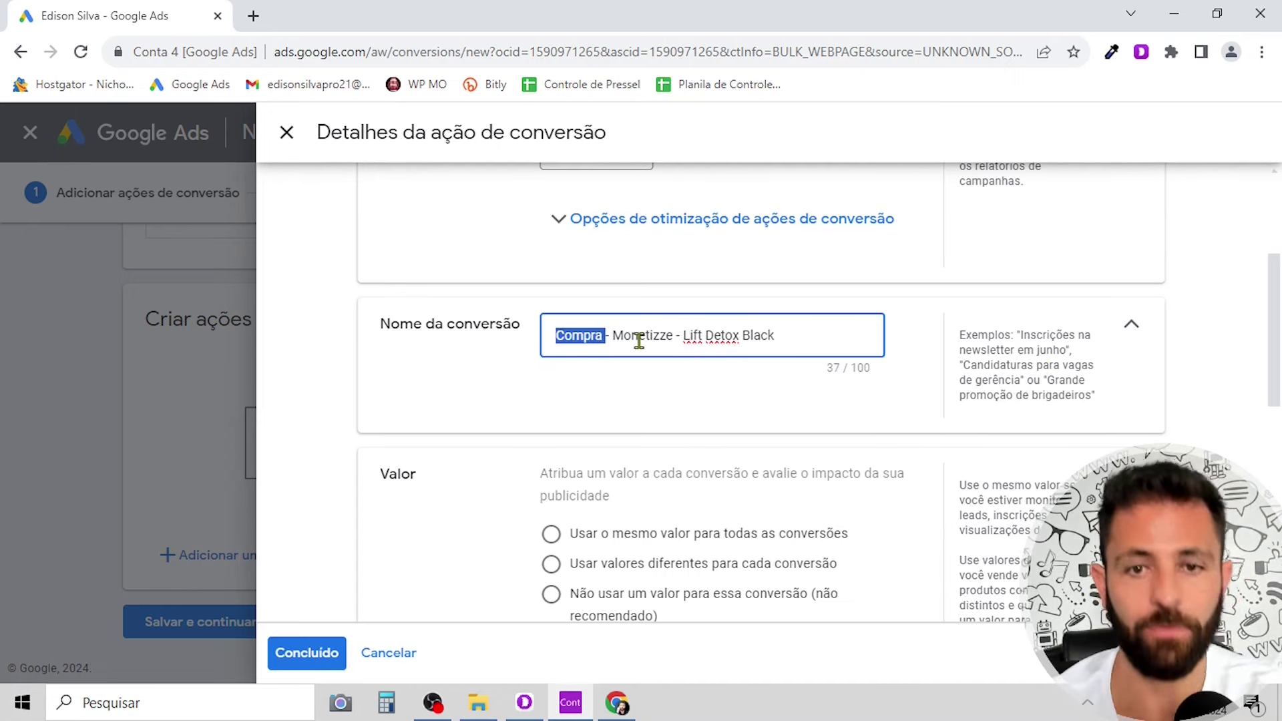
{"action": "left_click", "coordinate": [797, 334]}
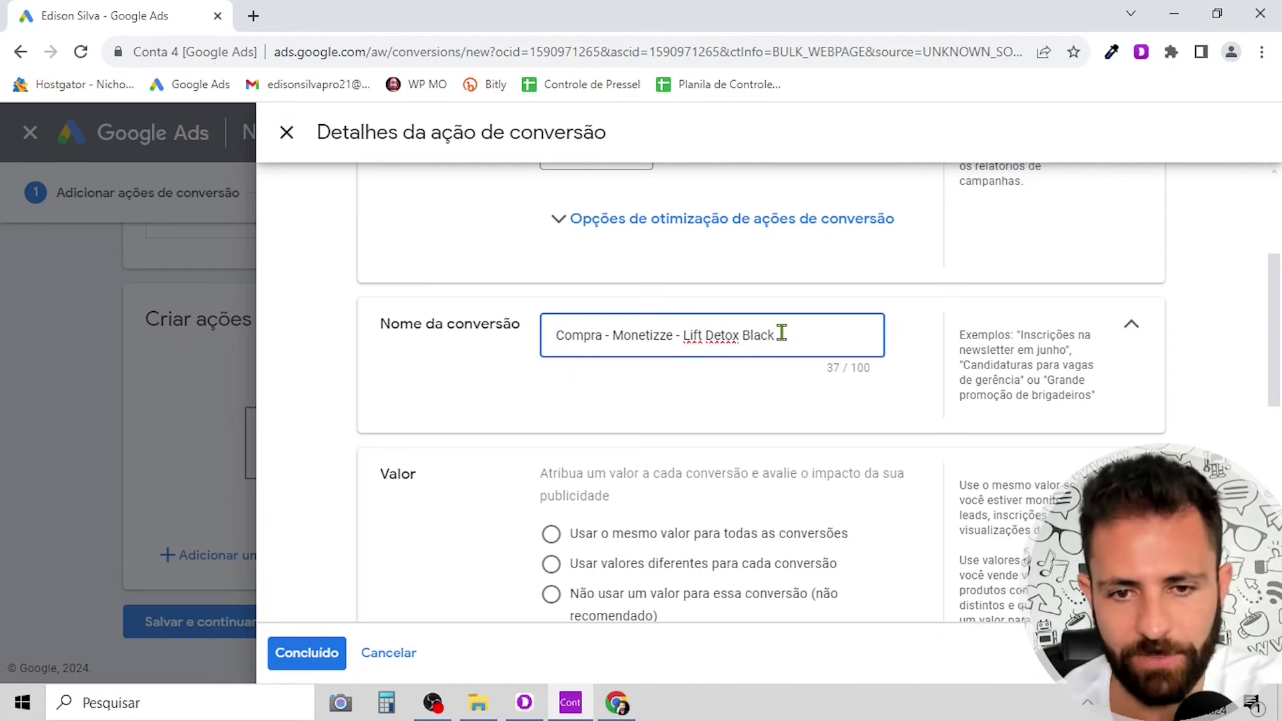
- Set the conversion to use different values for each conversion and complete the conversion action details
{"action": "scroll", "coordinate": [779, 334], "scroll_direction": "down", "scroll_amount": 3}
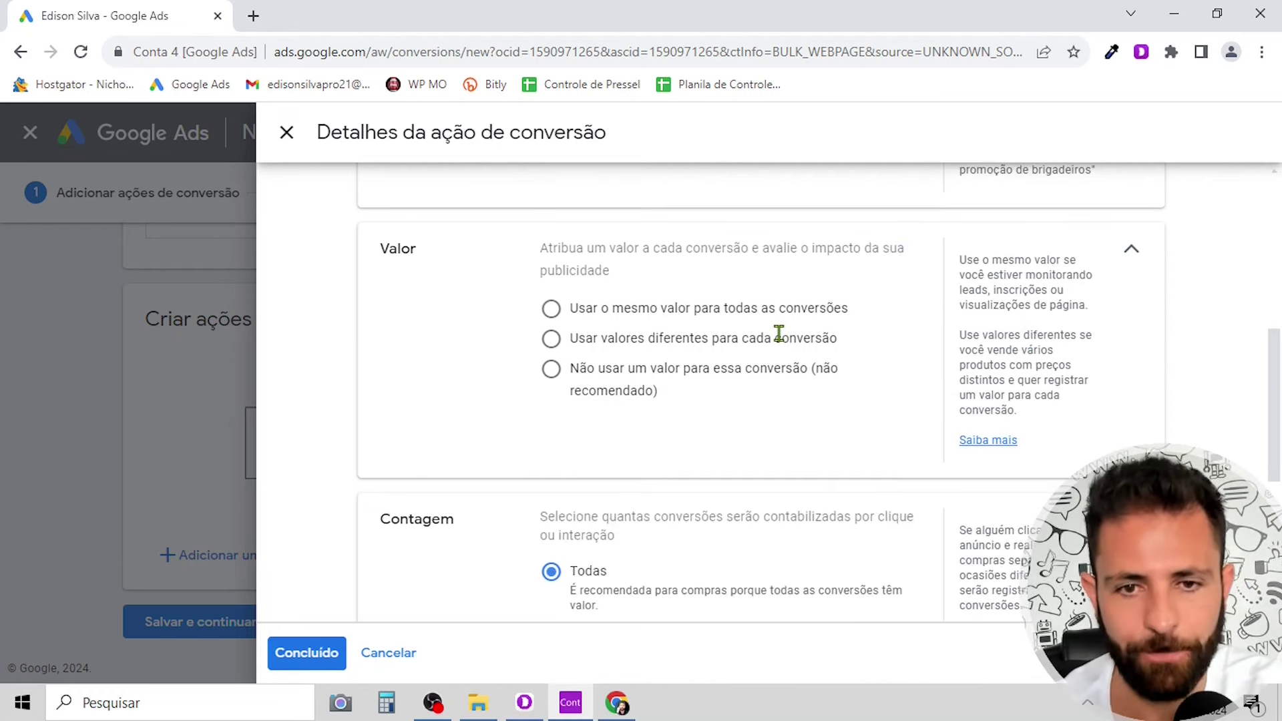
{"action": "left_click", "coordinate": [551, 340]}
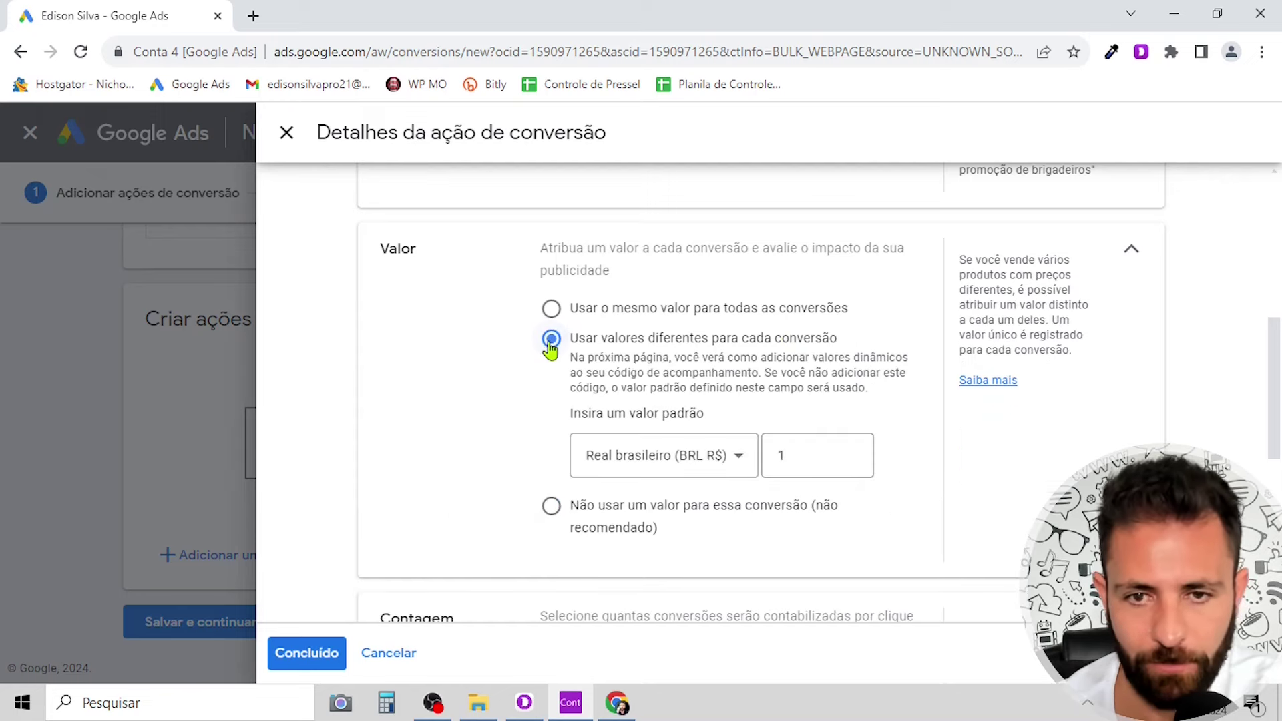
{"action": "left_click", "coordinate": [618, 713]}
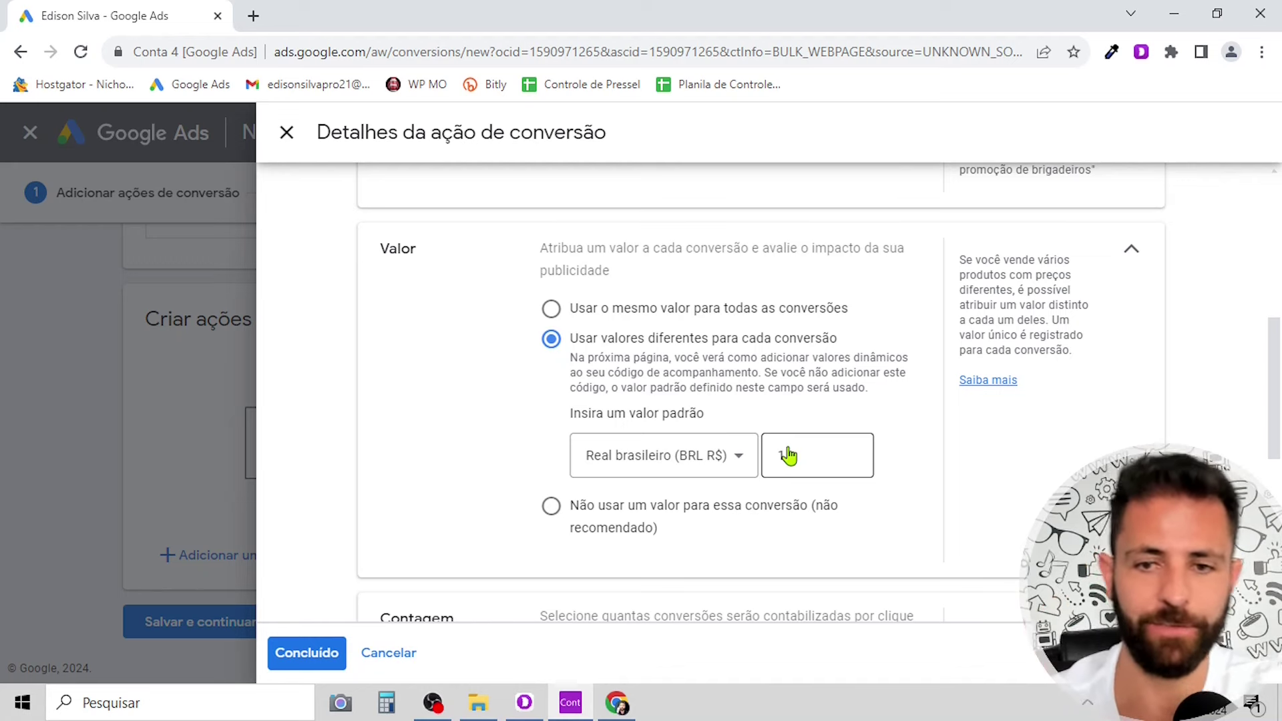
{"action": "scroll", "coordinate": [675, 415], "scroll_direction": "down", "scroll_amount": 3}
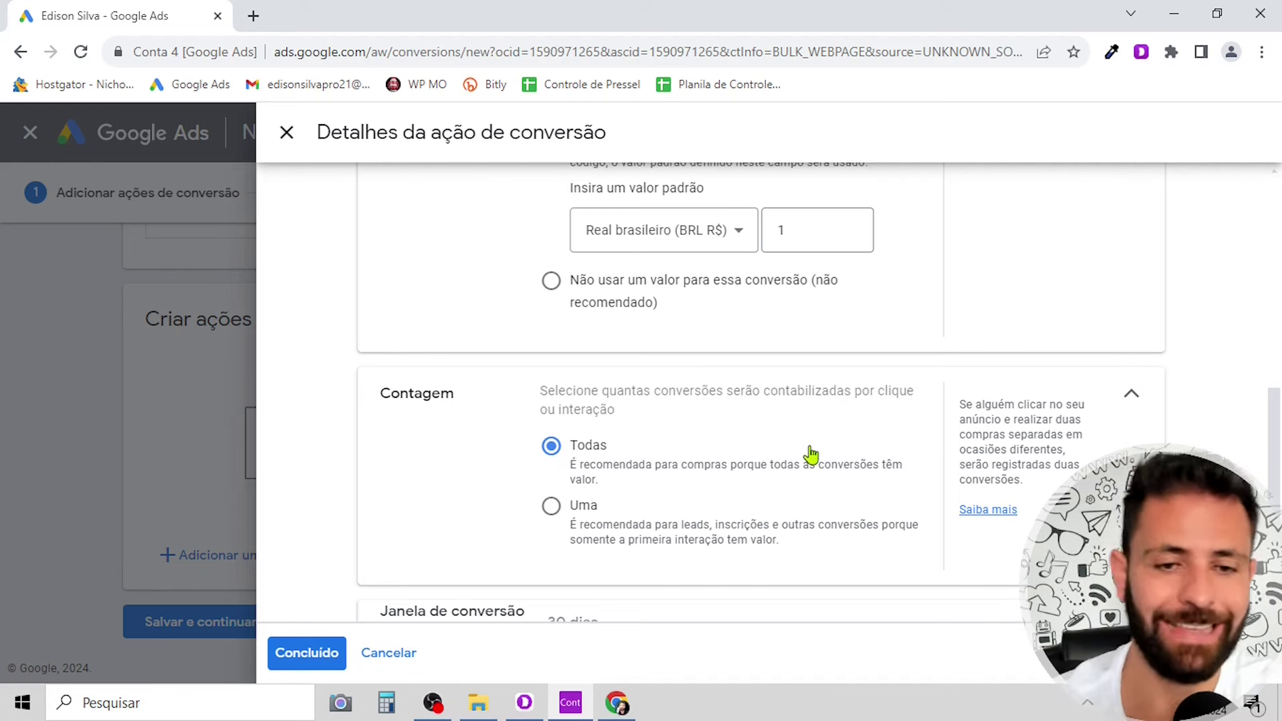
{"action": "scroll", "coordinate": [788, 434], "scroll_direction": "down", "scroll_amount": 4}
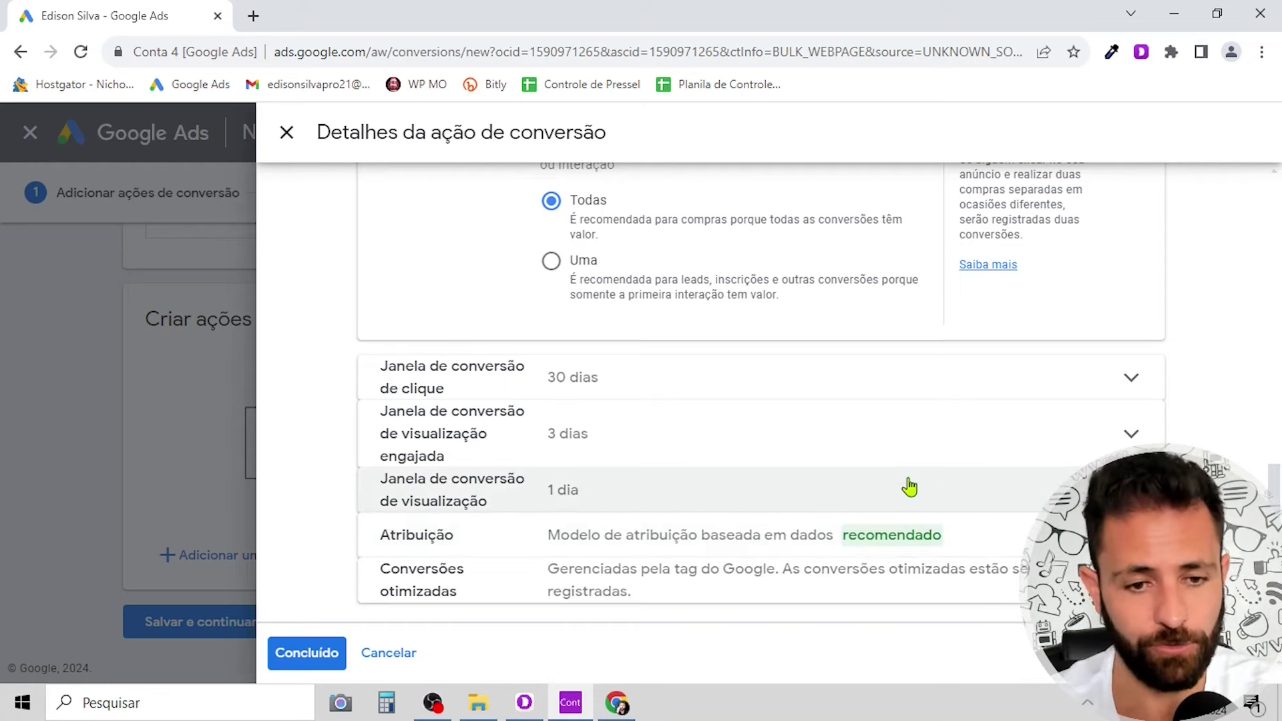
{"action": "left_click", "coordinate": [308, 653]}
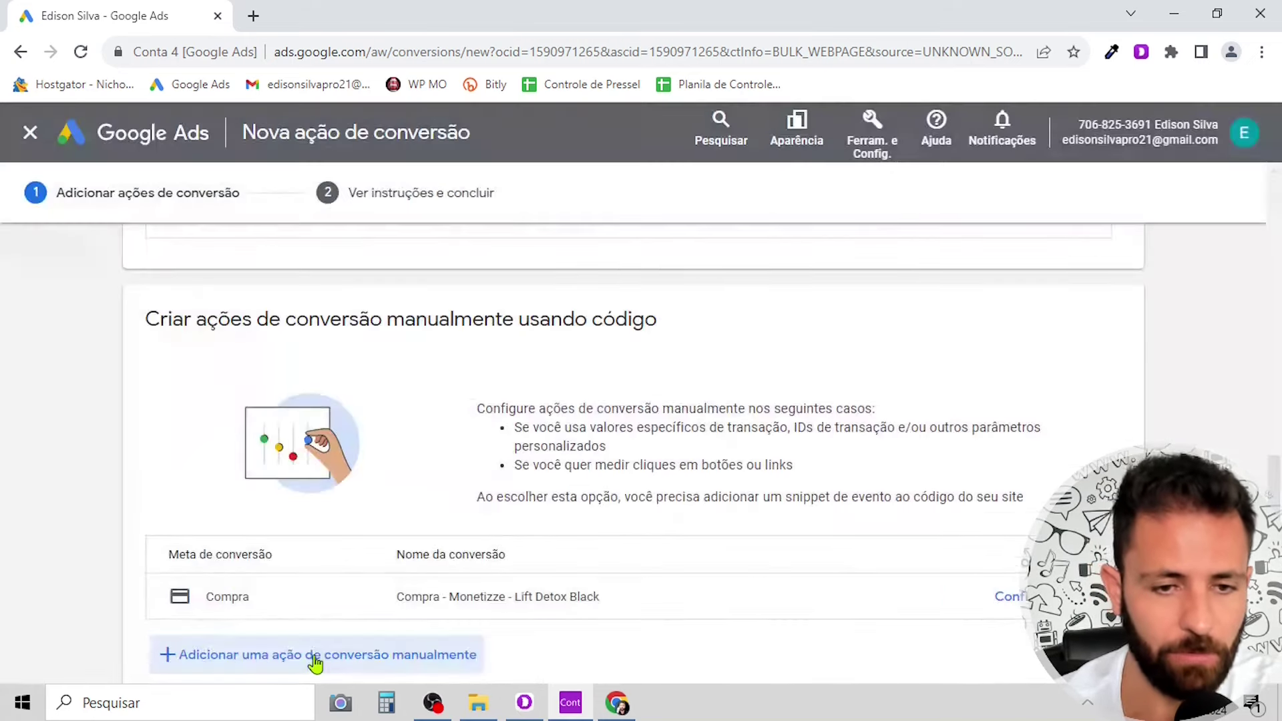
{"action": "scroll", "coordinate": [430, 418], "scroll_direction": "down", "scroll_amount": 1}
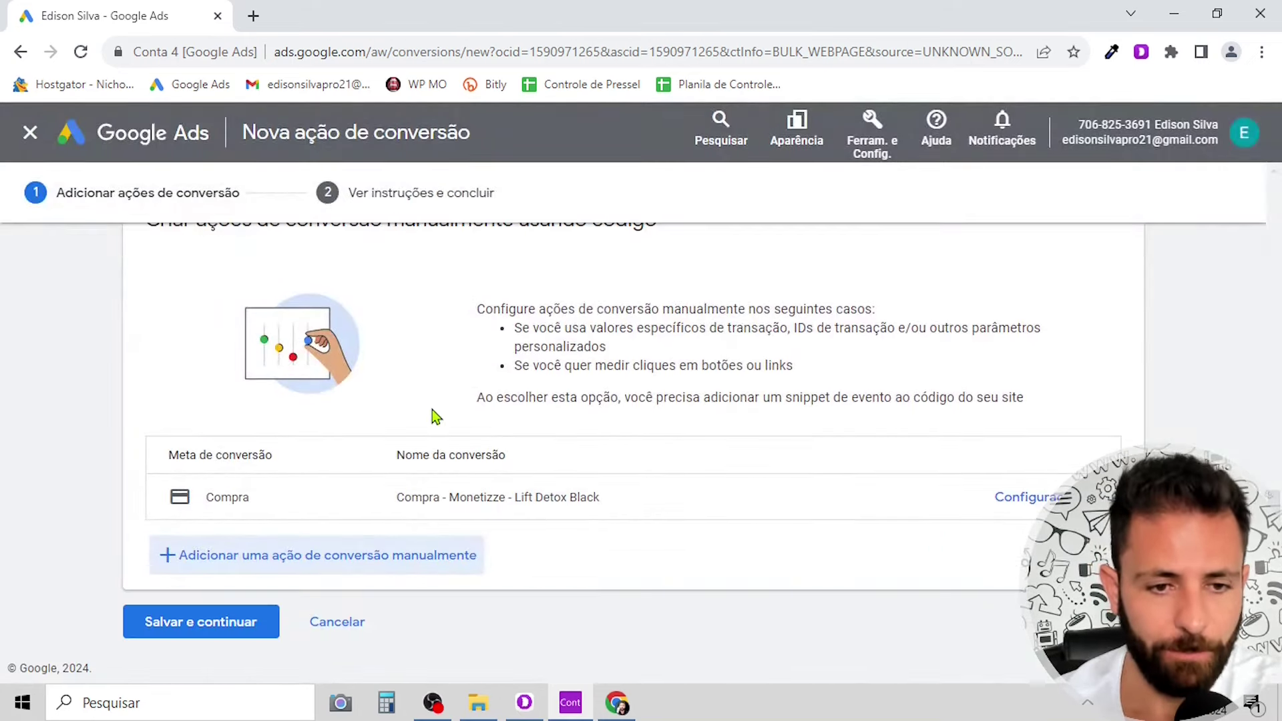
- Save the conversion action and look through its Google tag, webmaster e-mail and Google Tag Manager setup instructions in Google Ads
{"action": "left_click", "coordinate": [220, 631]}
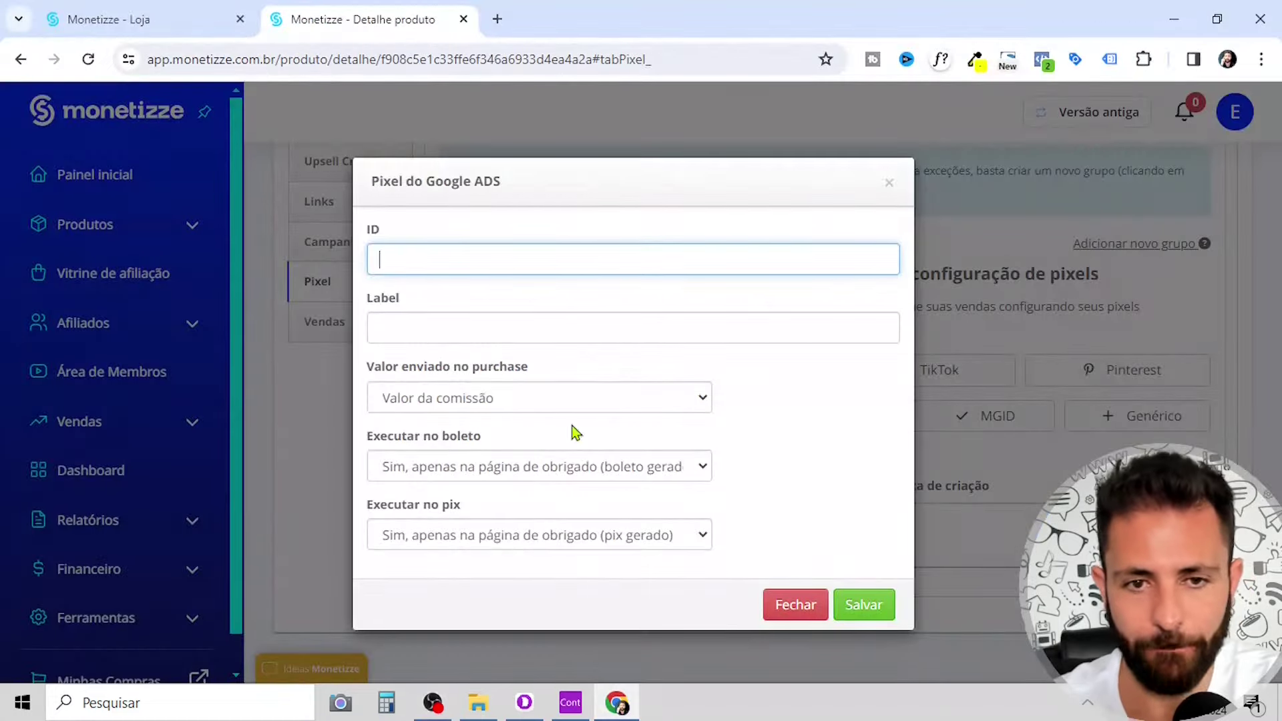
{"action": "left_click", "coordinate": [573, 709]}
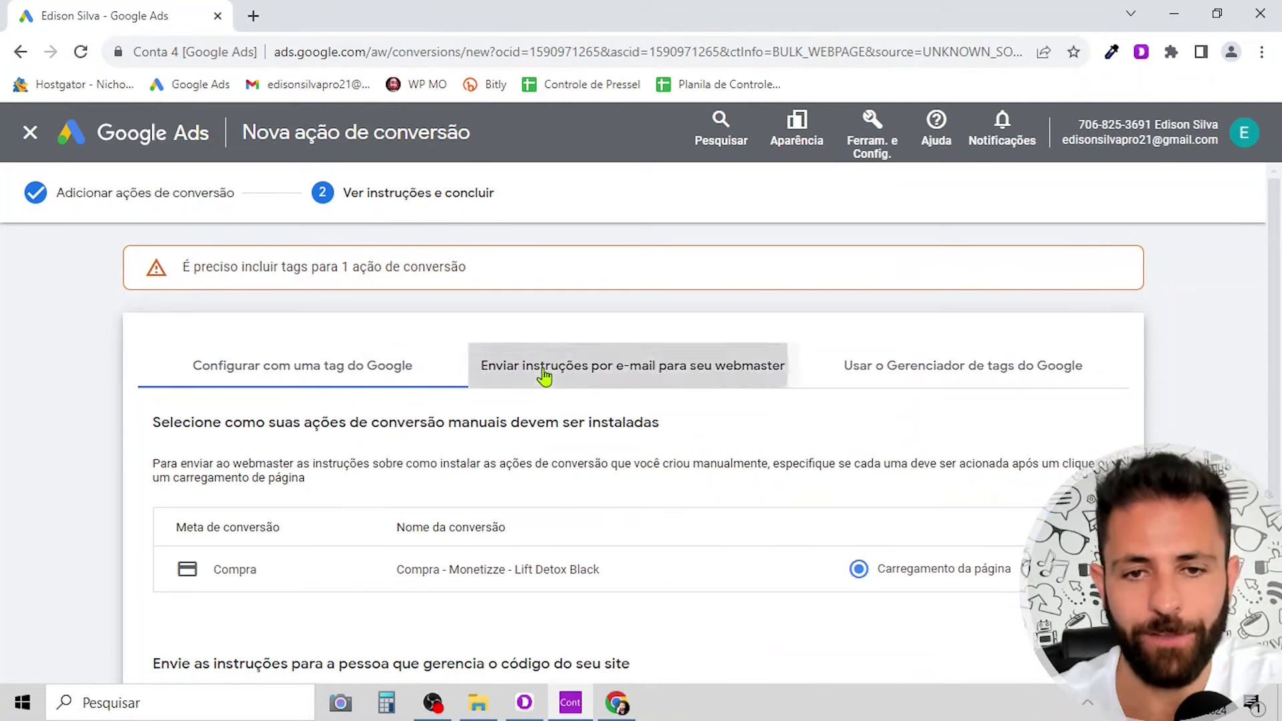
{"action": "left_click", "coordinate": [544, 375]}
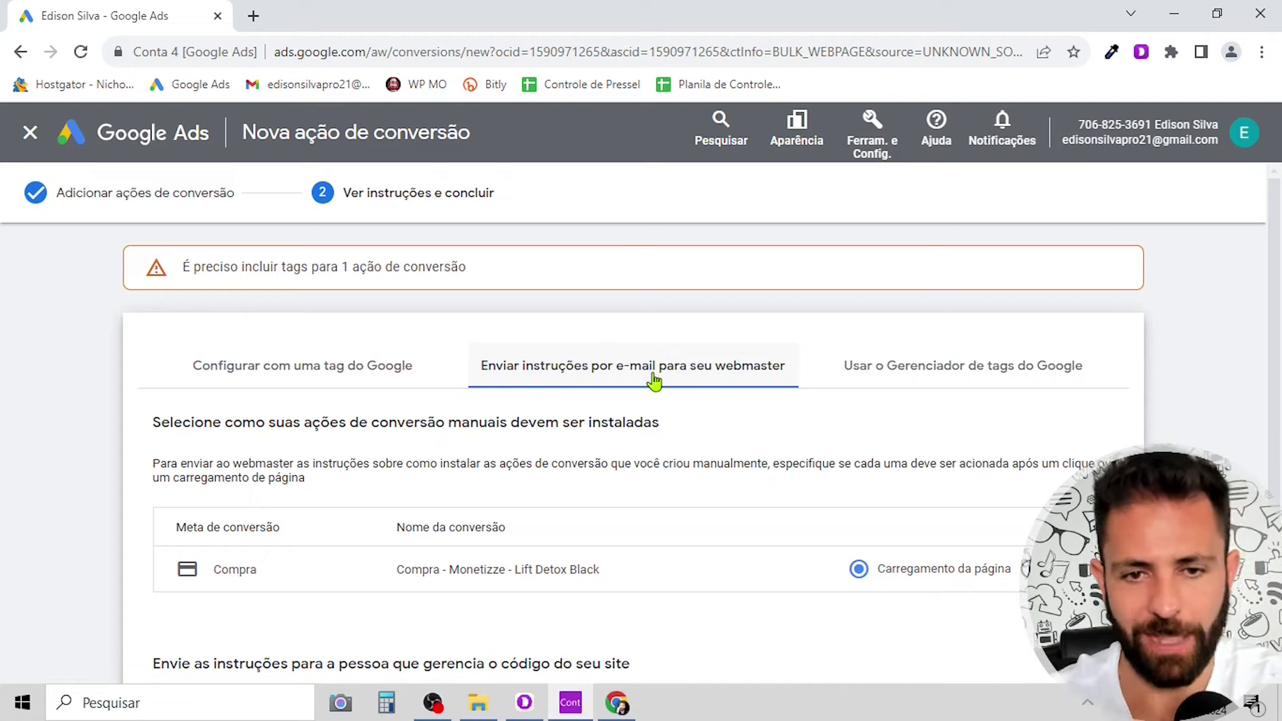
{"action": "left_click", "coordinate": [895, 361]}
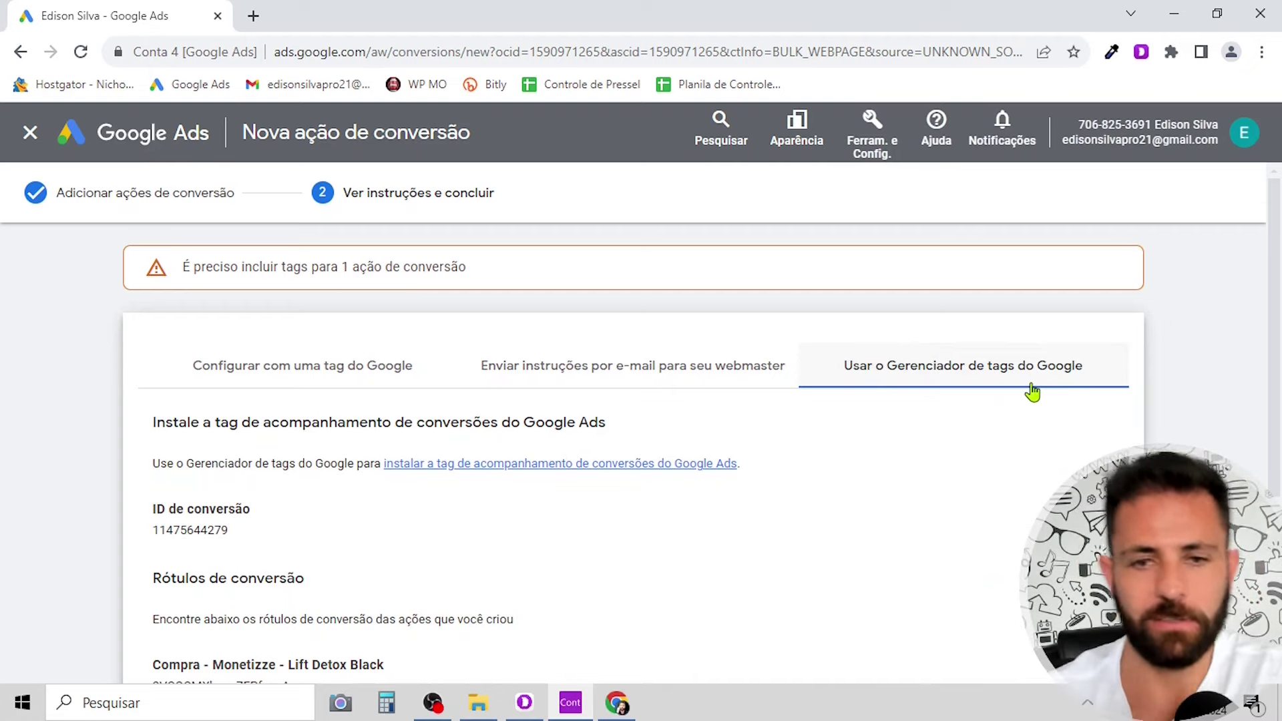
{"action": "left_click", "coordinate": [349, 378]}
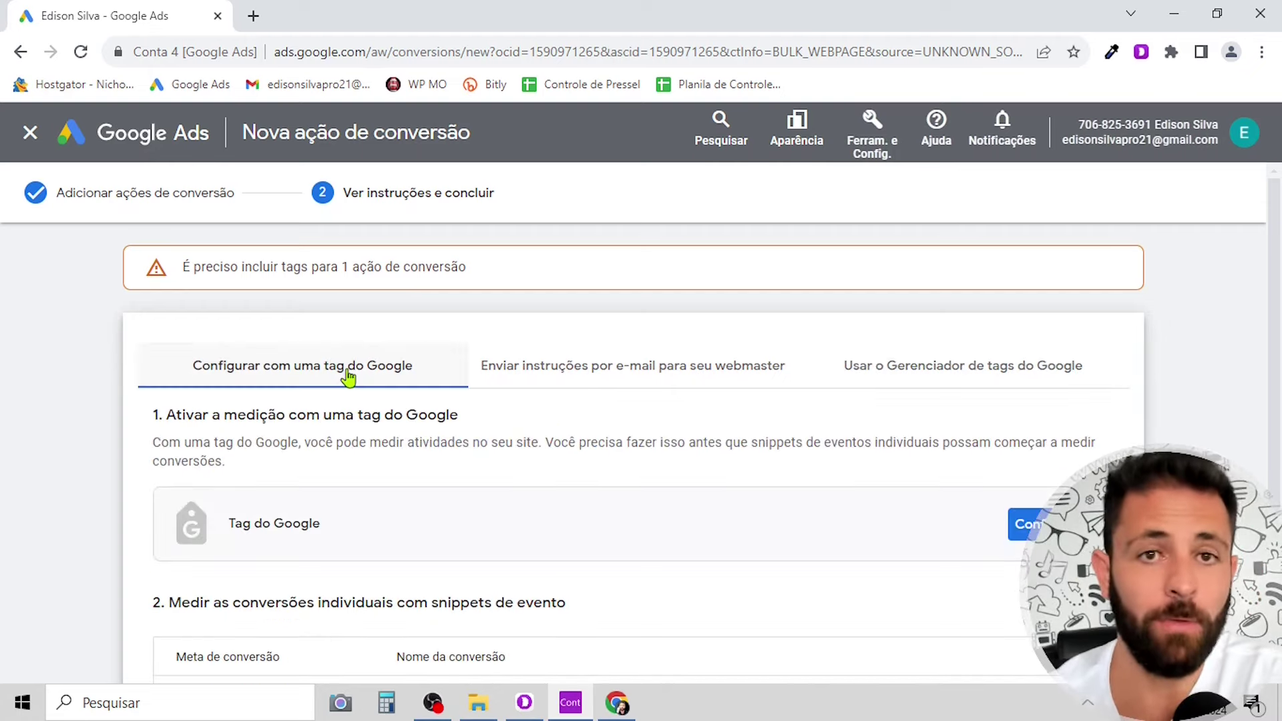
{"action": "left_click", "coordinate": [900, 382]}
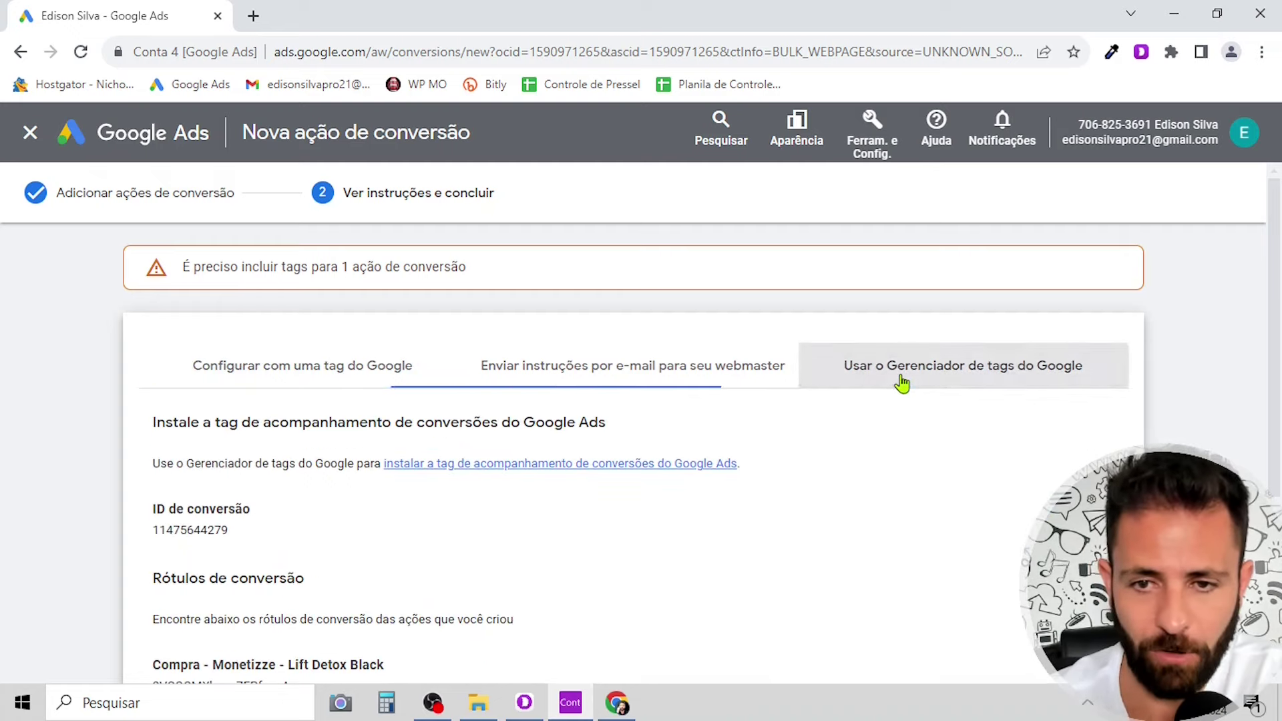
{"action": "left_click", "coordinate": [290, 375]}
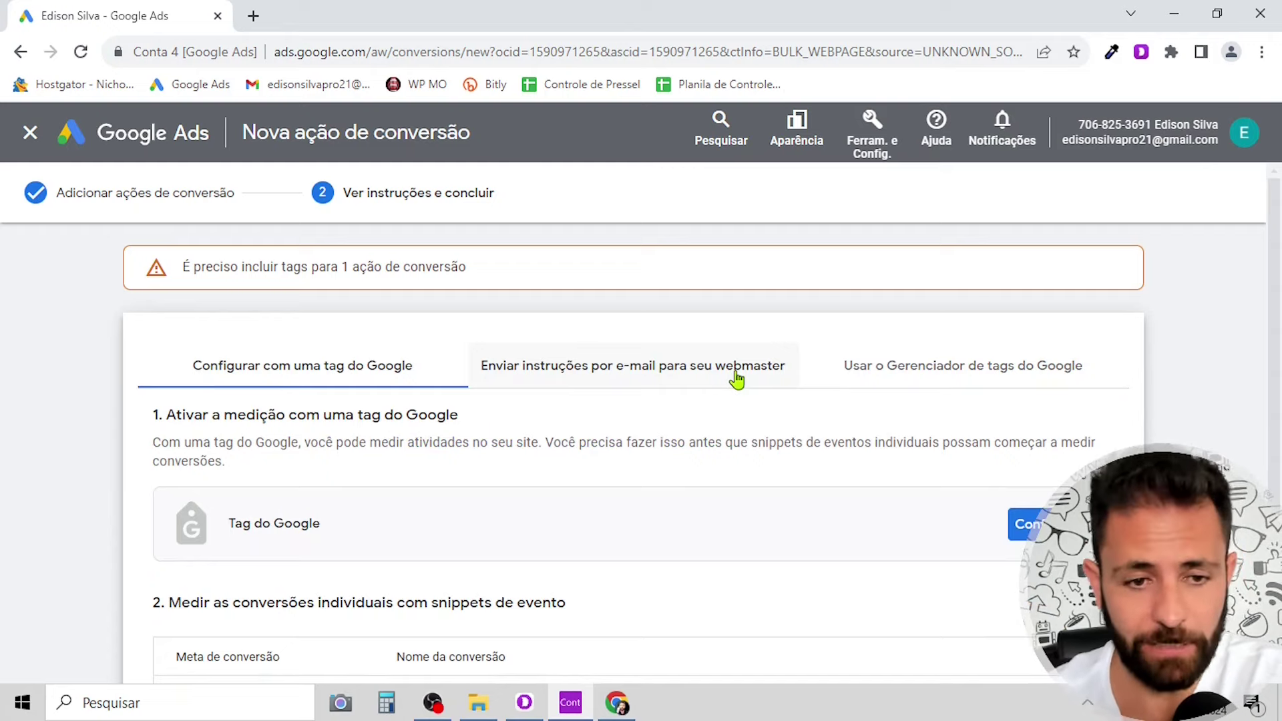
- Open the event snippet of the "Compra - Monetizze - Lift Detox Black" conversion and review its page-load option and code
{"action": "scroll", "coordinate": [672, 319], "scroll_direction": "down", "scroll_amount": 3}
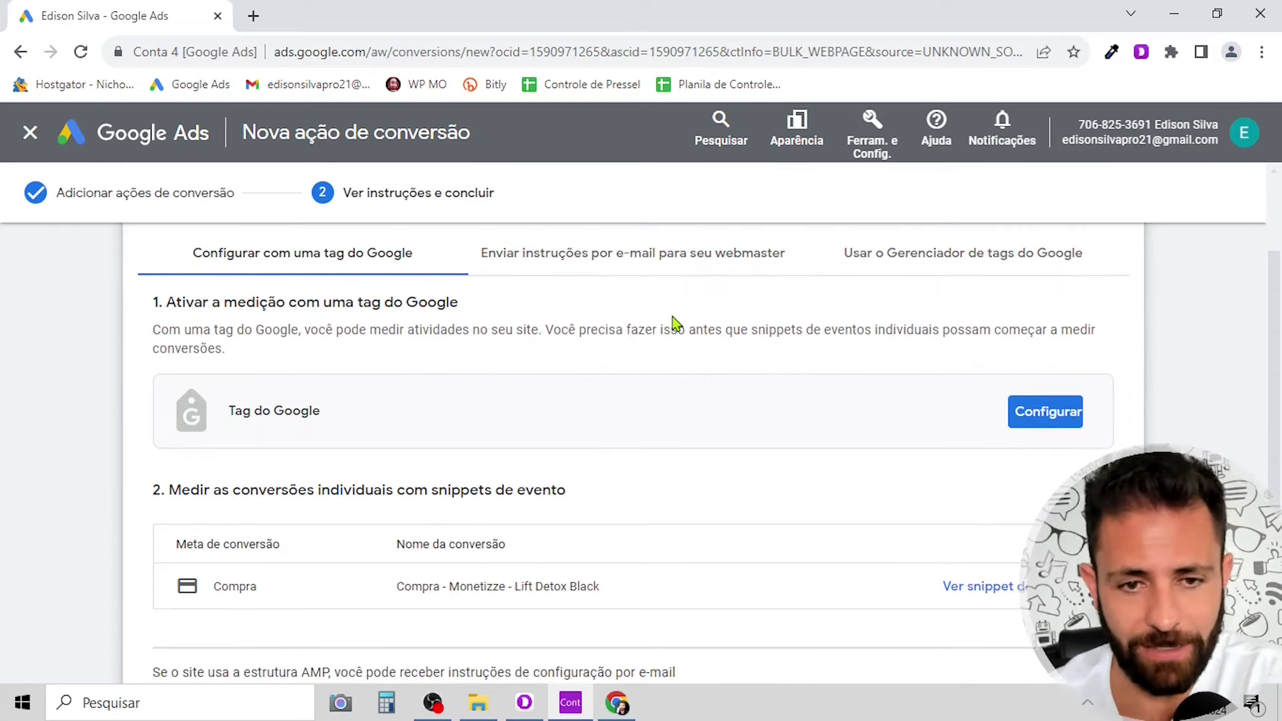
{"action": "scroll", "coordinate": [672, 319], "scroll_direction": "down", "scroll_amount": 1}
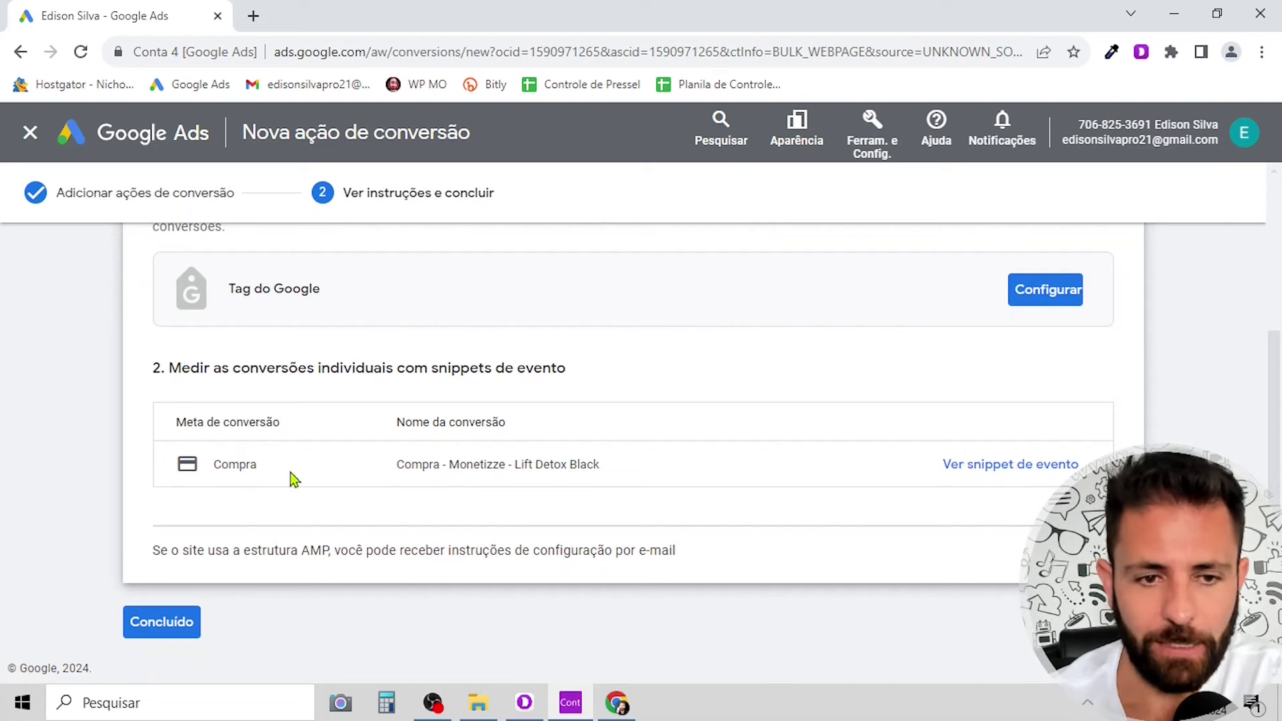
{"action": "left_click_drag", "start_coordinate": [215, 470], "coordinate": [266, 472]}
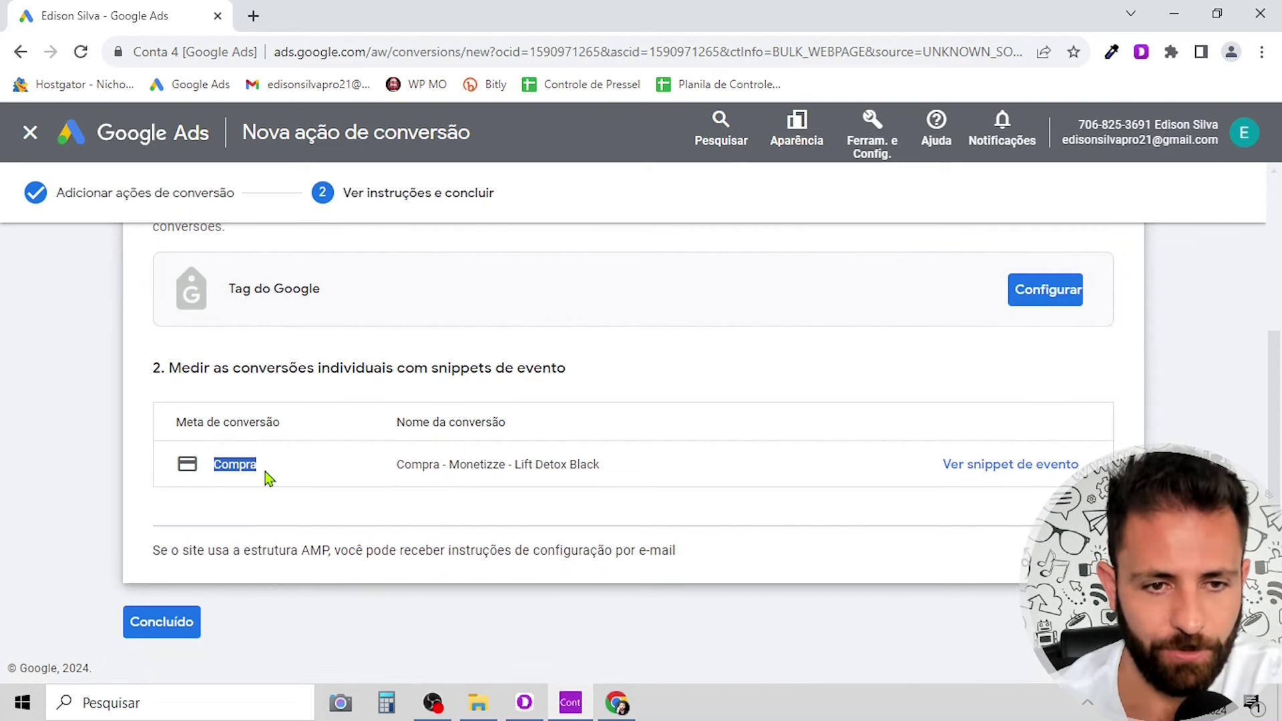
{"action": "left_click_drag", "start_coordinate": [398, 464], "coordinate": [764, 487]}
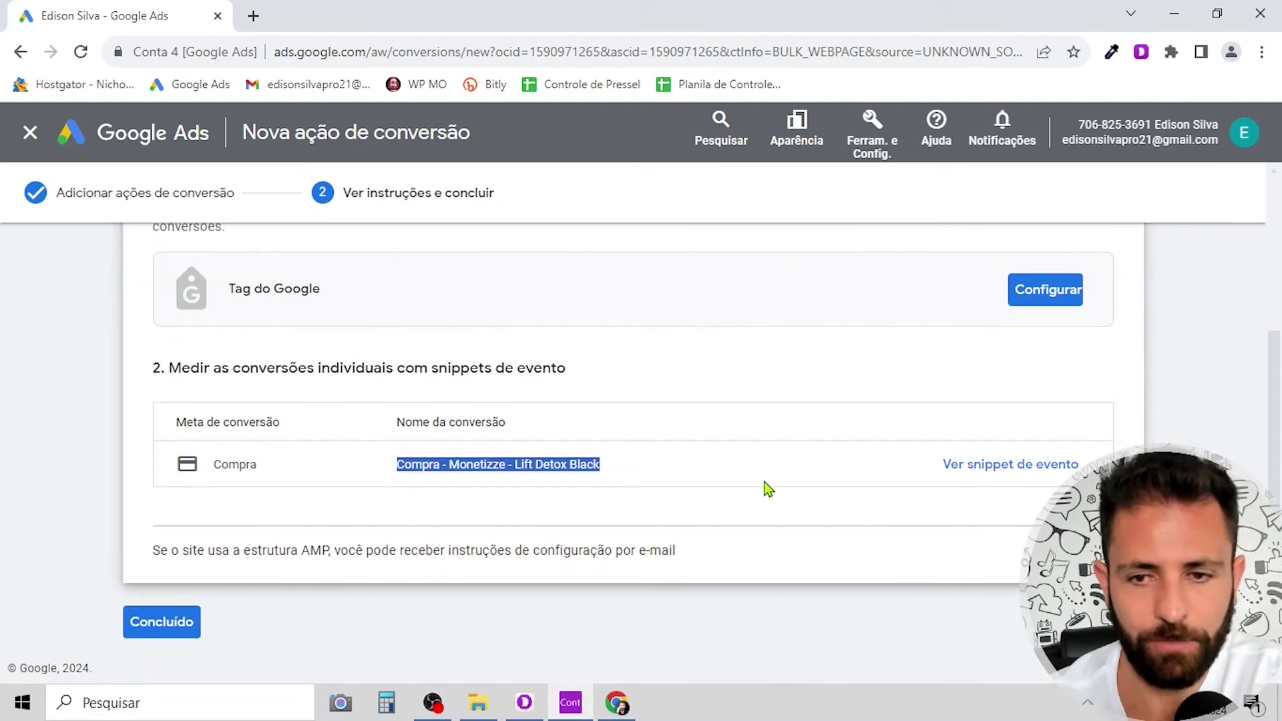
{"action": "left_click", "coordinate": [1001, 471]}
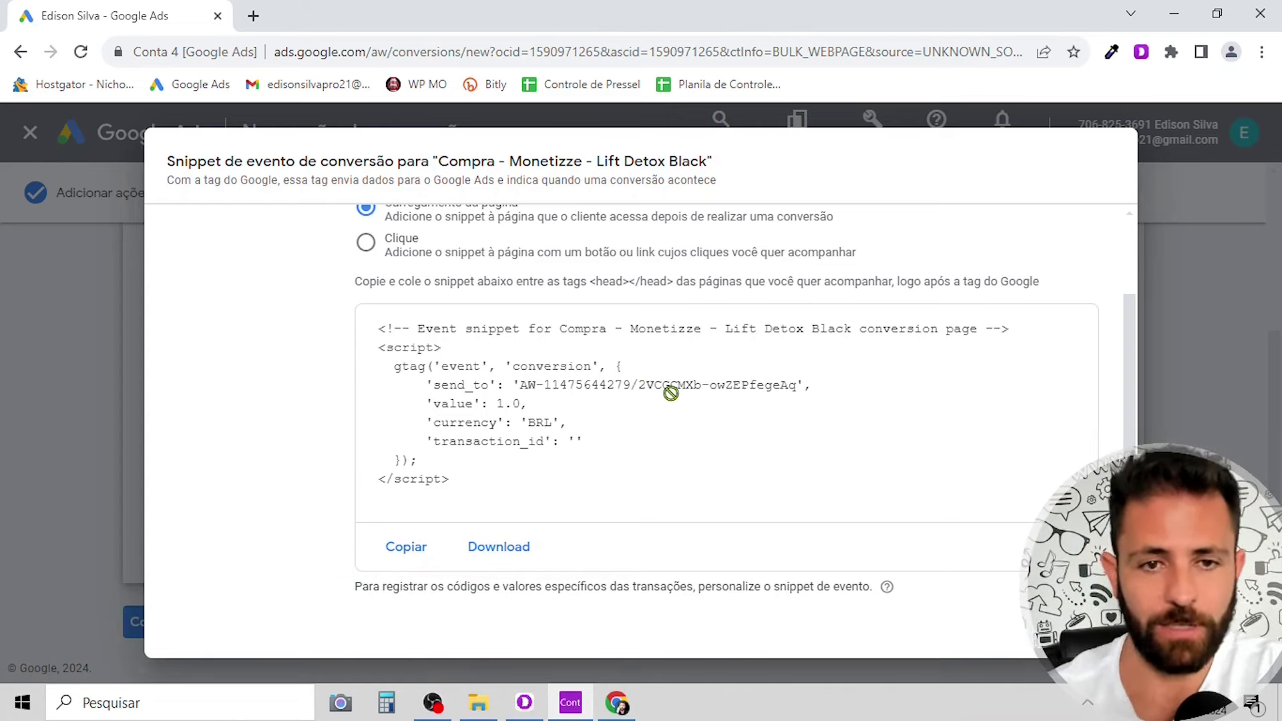
{"action": "scroll", "coordinate": [671, 393], "scroll_direction": "up", "scroll_amount": 2}
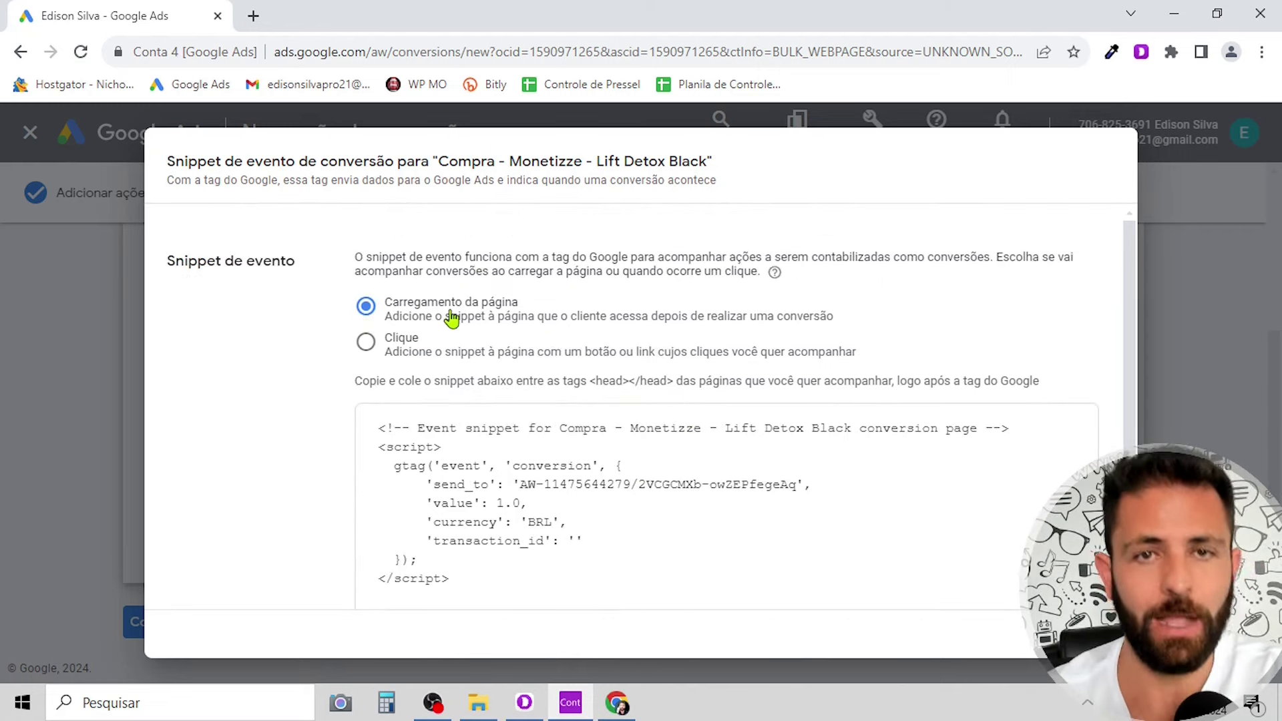
{"action": "scroll", "coordinate": [681, 335], "scroll_direction": "down", "scroll_amount": 2}
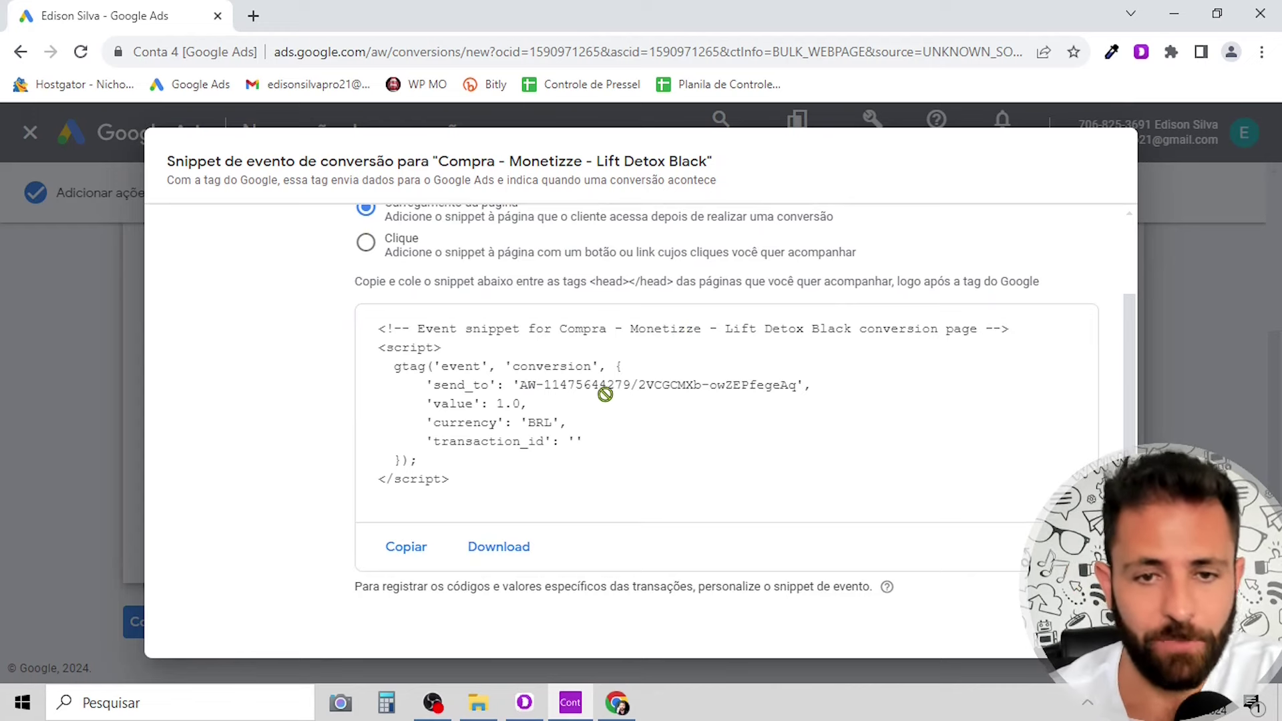
- Copy the complete event snippet and paste it into a blank, maximized Notepad document
{"action": "left_click", "coordinate": [566, 384]}
{"action": "left_click", "coordinate": [560, 384]}
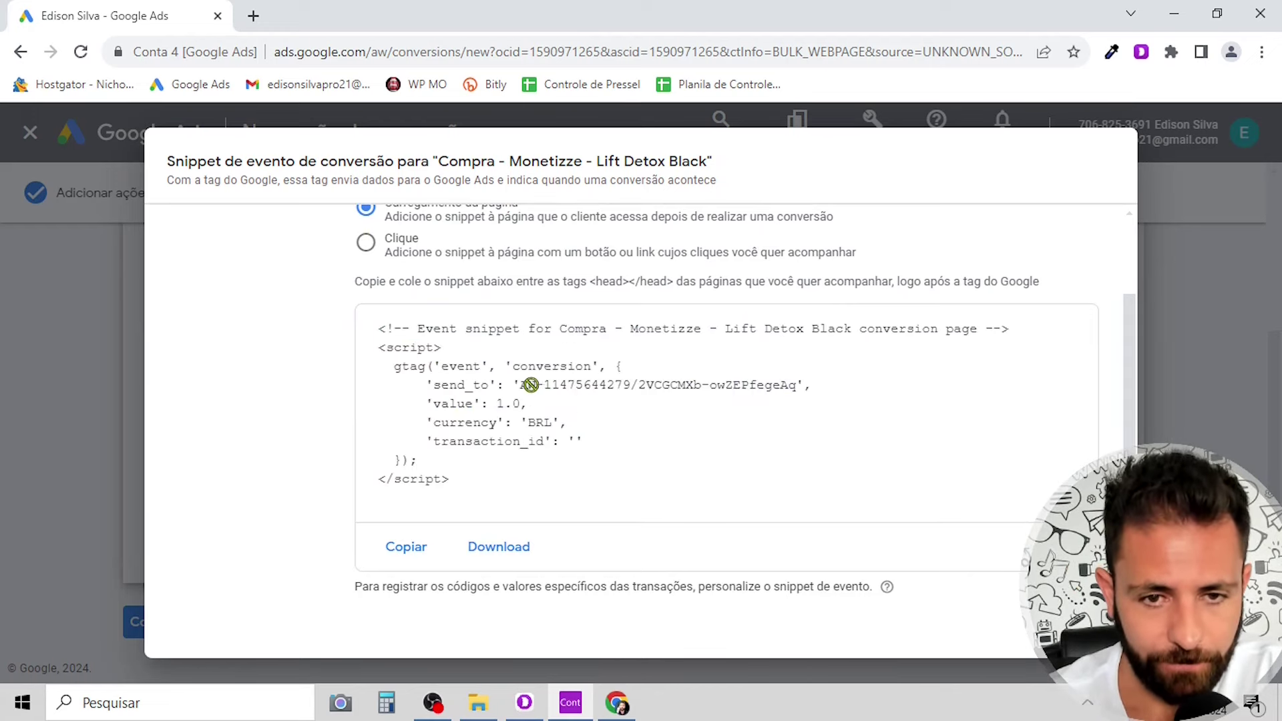
{"action": "left_click_drag", "start_coordinate": [525, 385], "coordinate": [792, 401]}
{"action": "key", "text": "ctrl+c"}
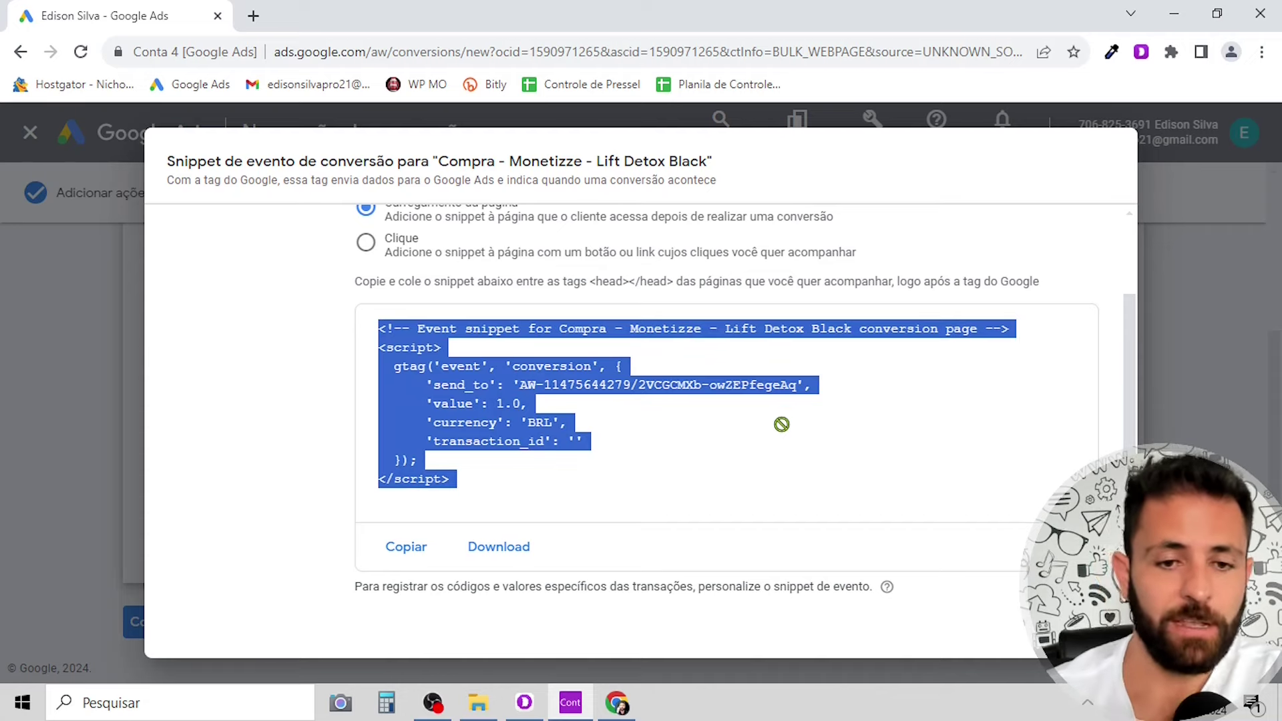
{"action": "left_click", "coordinate": [419, 561]}
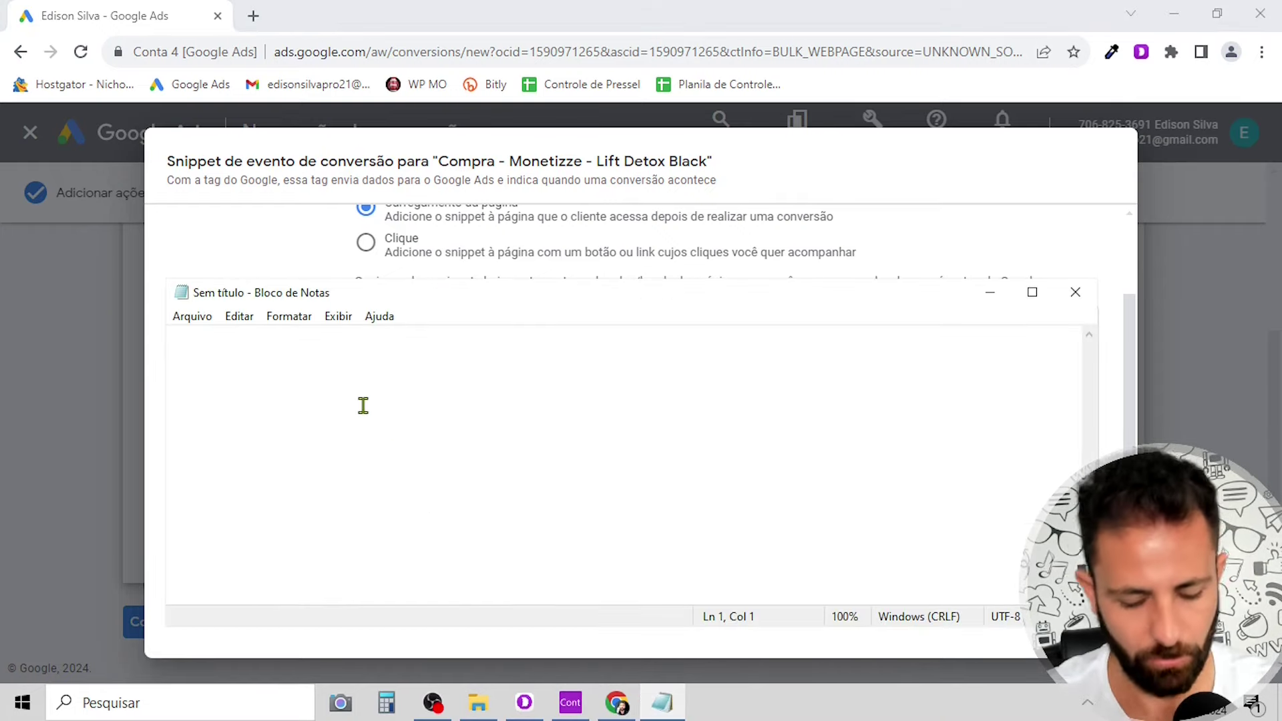
{"action": "key", "text": "ctrl+v"}
{"action": "left_click", "coordinate": [1033, 292]}
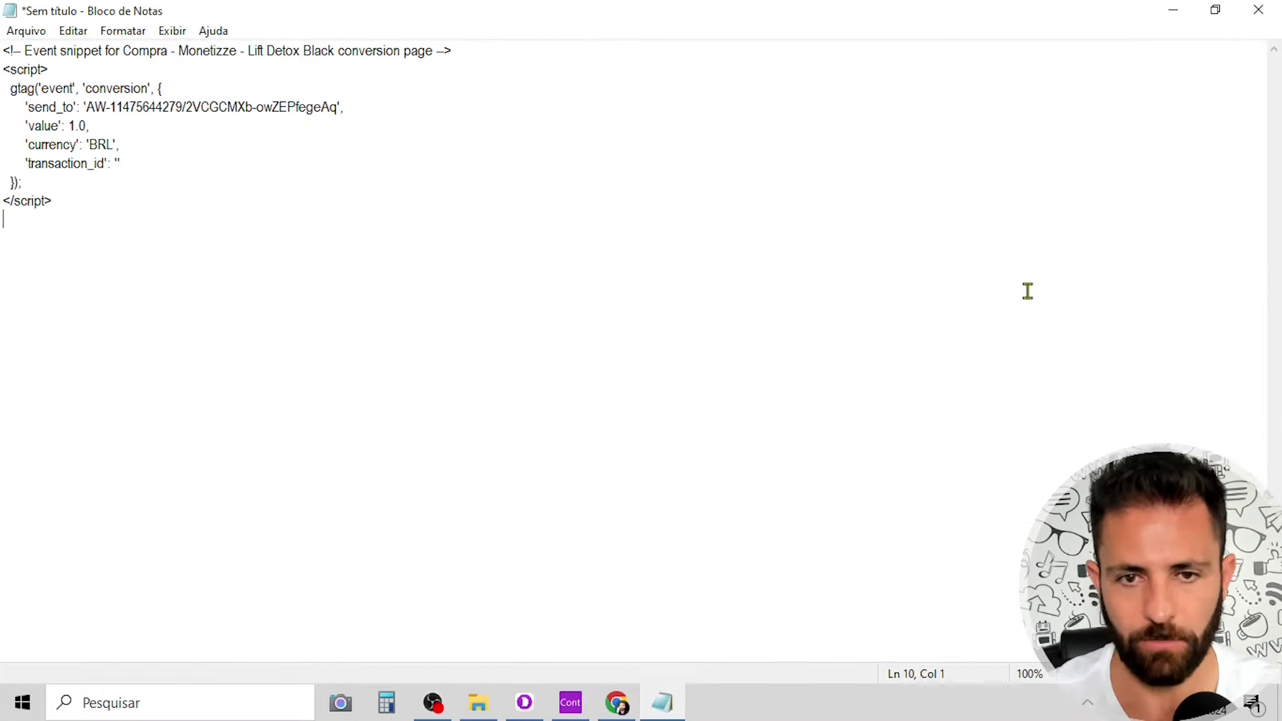
- Enlarge the Notepad text and paste a copy of the send_to value a few lines below the script
{"action": "scroll", "coordinate": [438, 275], "scroll_direction": "up", "scroll_amount": 4}
{"action": "scroll", "coordinate": [437, 275], "scroll_direction": "up", "scroll_amount": 6}
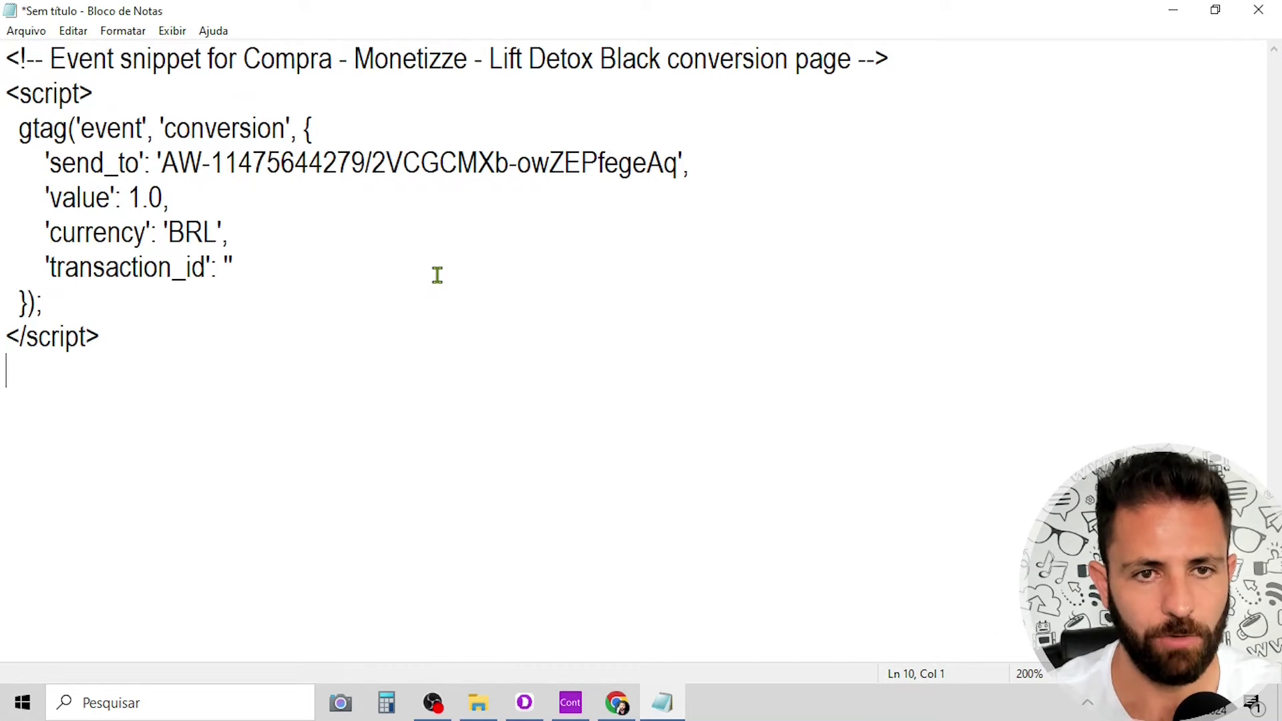
{"action": "left_click", "coordinate": [546, 298]}
{"action": "left_click_drag", "start_coordinate": [164, 160], "coordinate": [673, 166]}
{"action": "key", "text": "ctrl+c"}
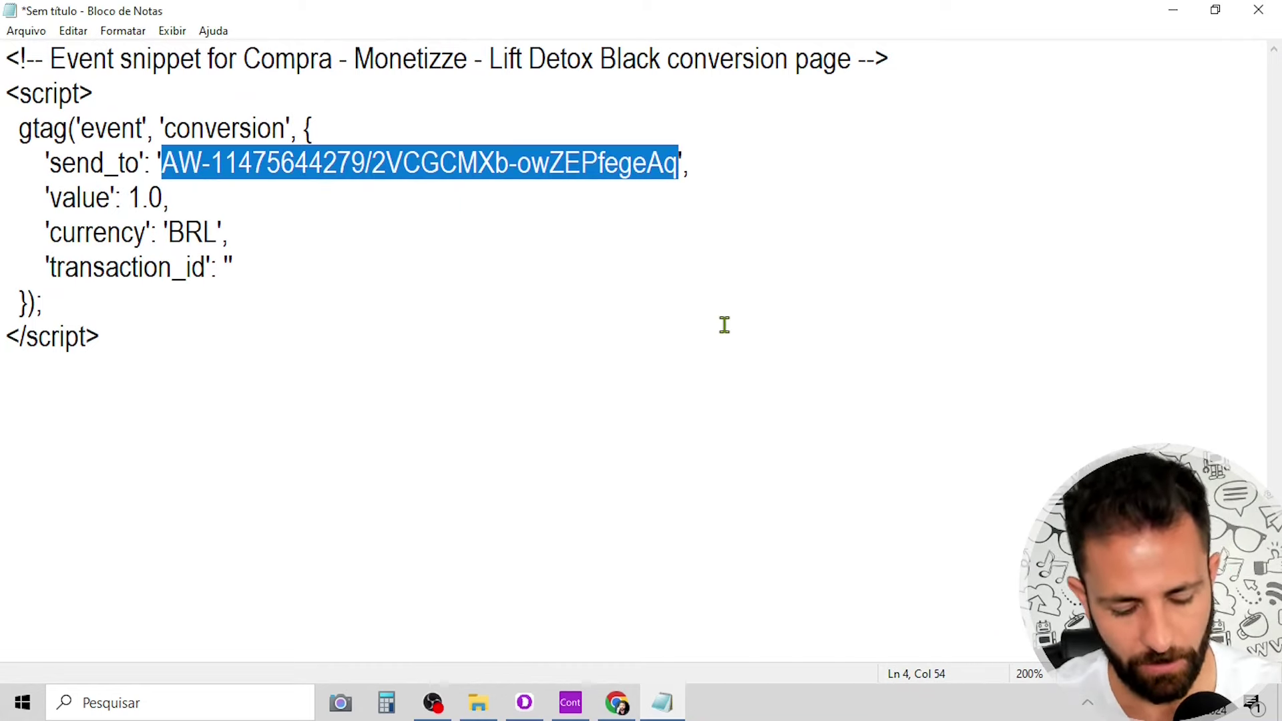
{"action": "left_click", "coordinate": [107, 420]}
{"action": "key", "text": "Return"}
{"action": "key", "text": "Return"}
{"action": "key", "text": "Return"}
{"action": "key", "text": "Return"}
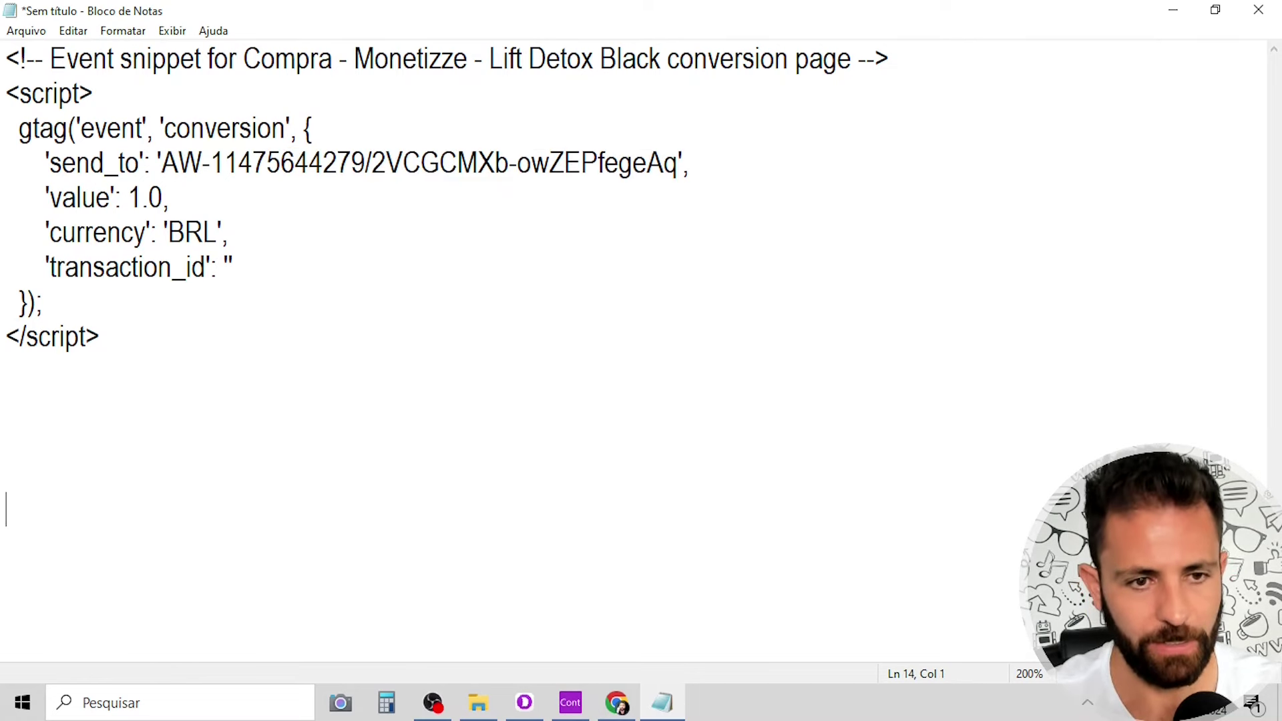
{"action": "key", "text": "ctrl+v"}
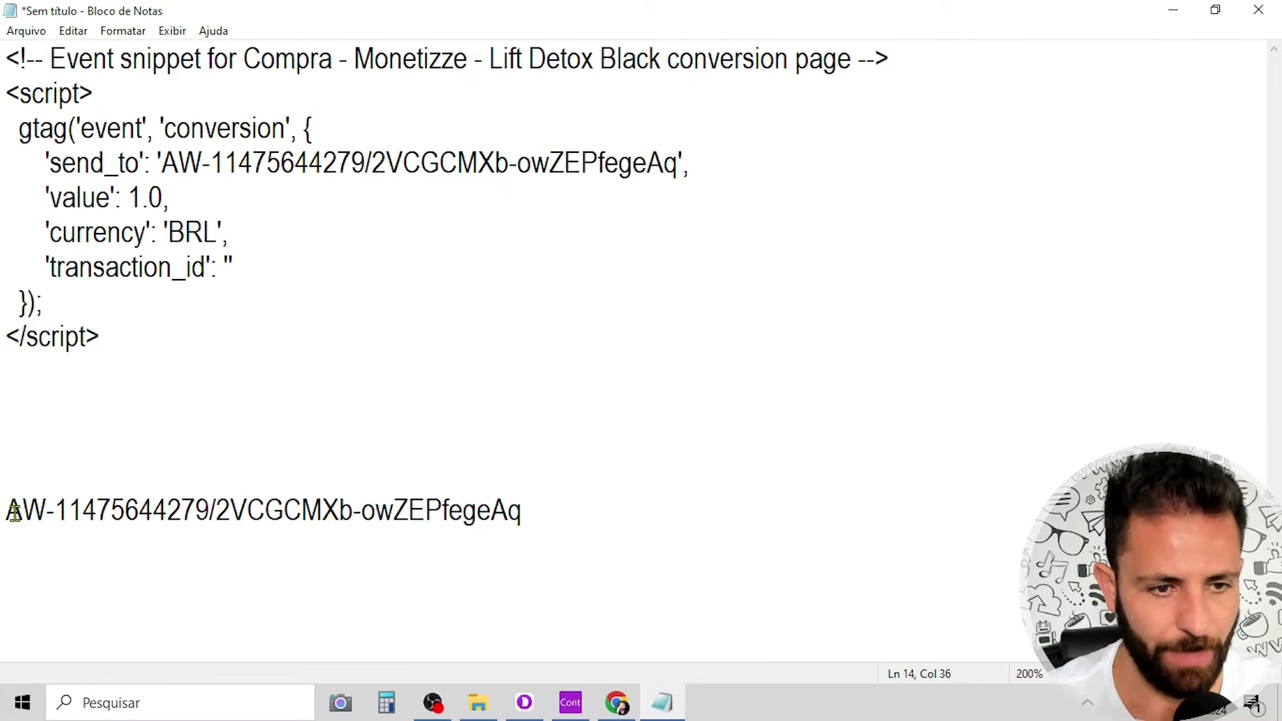
- Split the pasted send_to value at the slash into conversion ID and label on separate lines, removing the slash and extra space
{"action": "left_click_drag", "start_coordinate": [16, 513], "coordinate": [205, 509]}
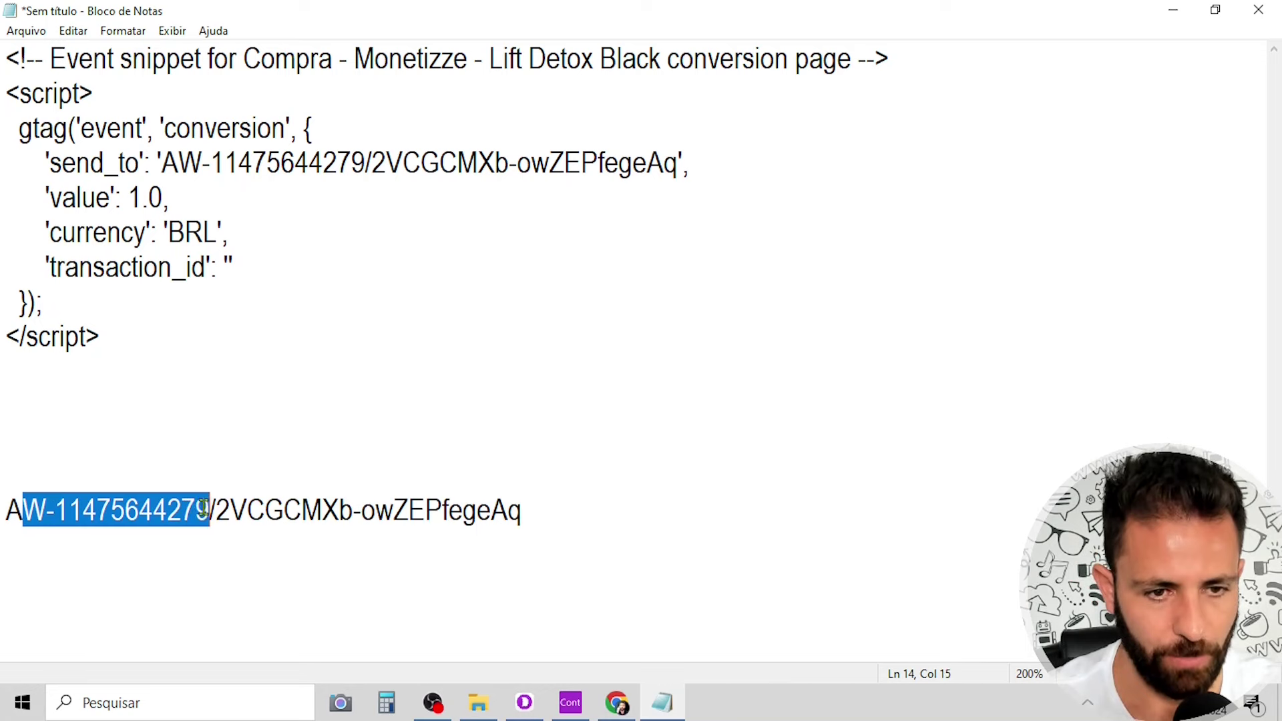
{"action": "left_click", "coordinate": [212, 511]}
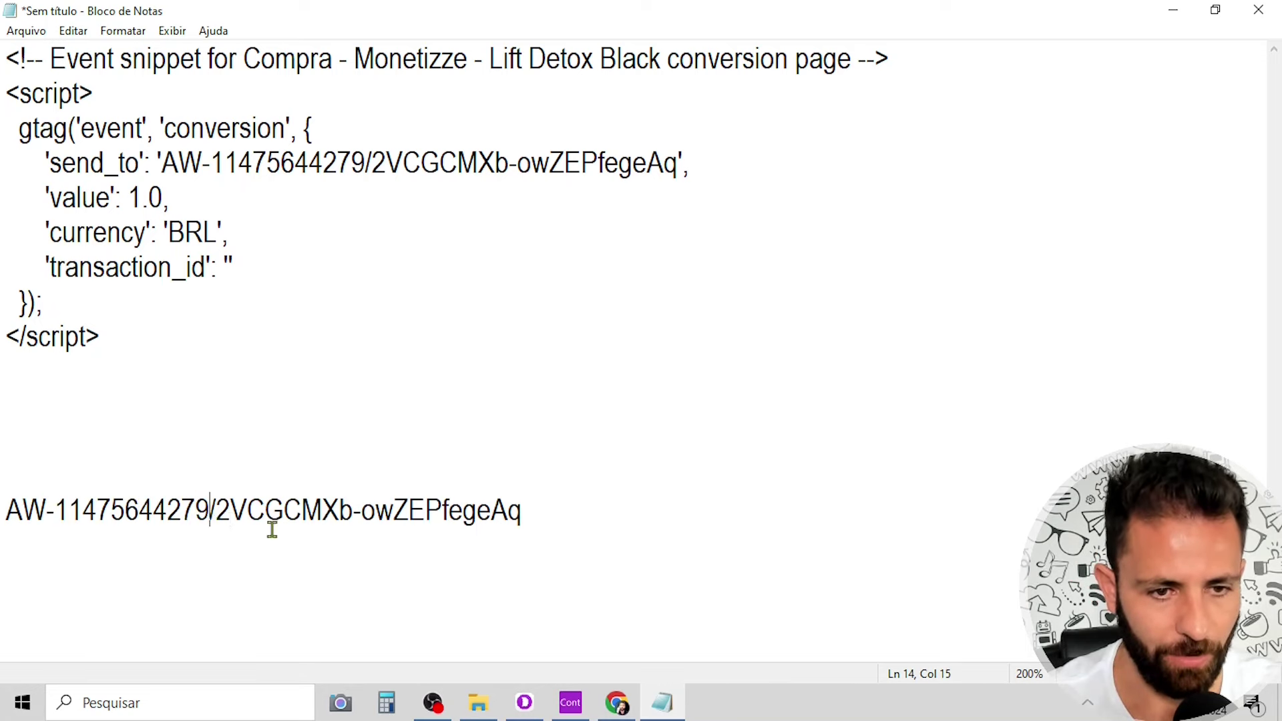
{"action": "left_click", "coordinate": [225, 514]}
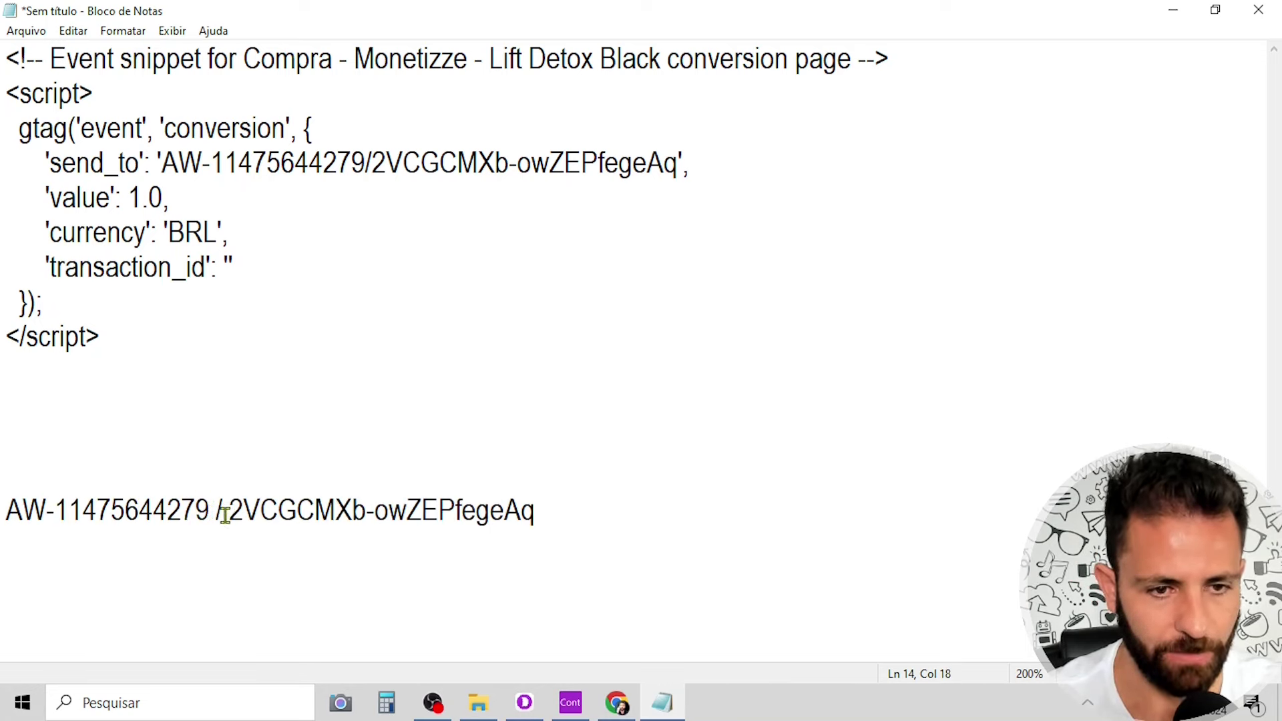
{"action": "left_click_drag", "start_coordinate": [225, 515], "coordinate": [218, 517]}
{"action": "key", "text": "Return"}
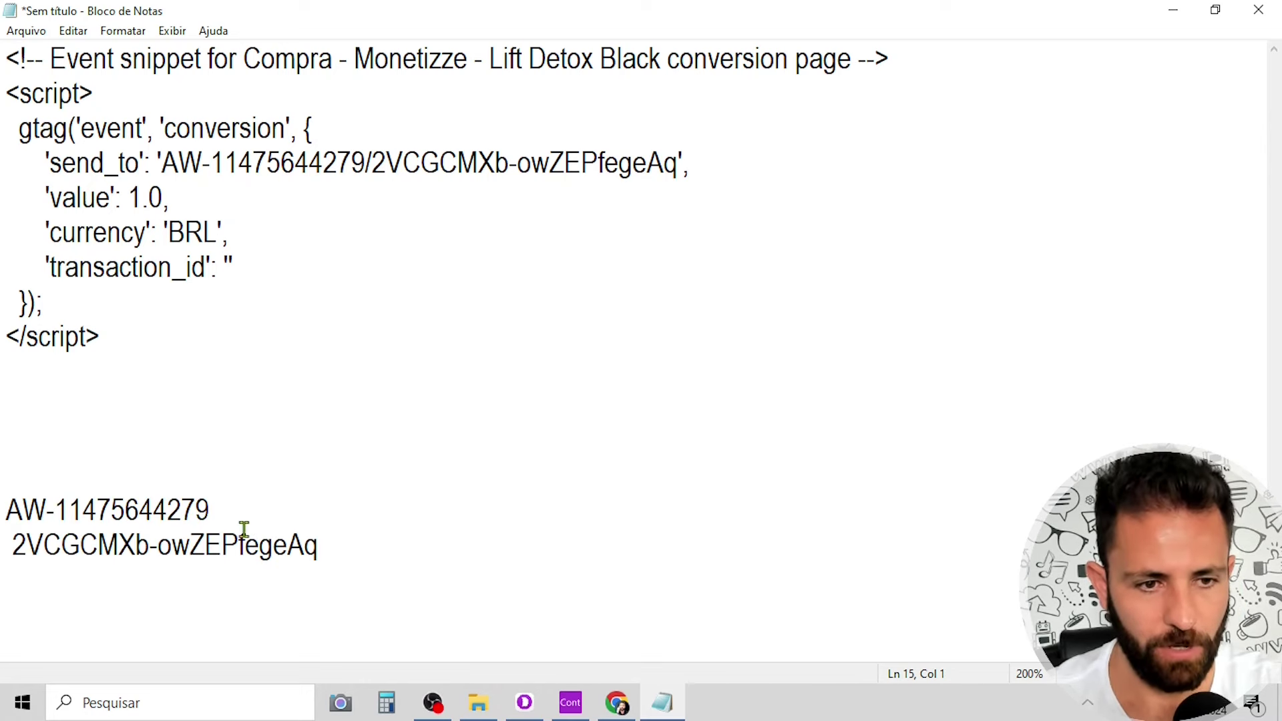
{"action": "key", "text": "Delete"}
- Examine the separated conversion ID and conversion label lines by highlighting each one
{"action": "left_click_drag", "start_coordinate": [216, 511], "coordinate": [13, 505]}
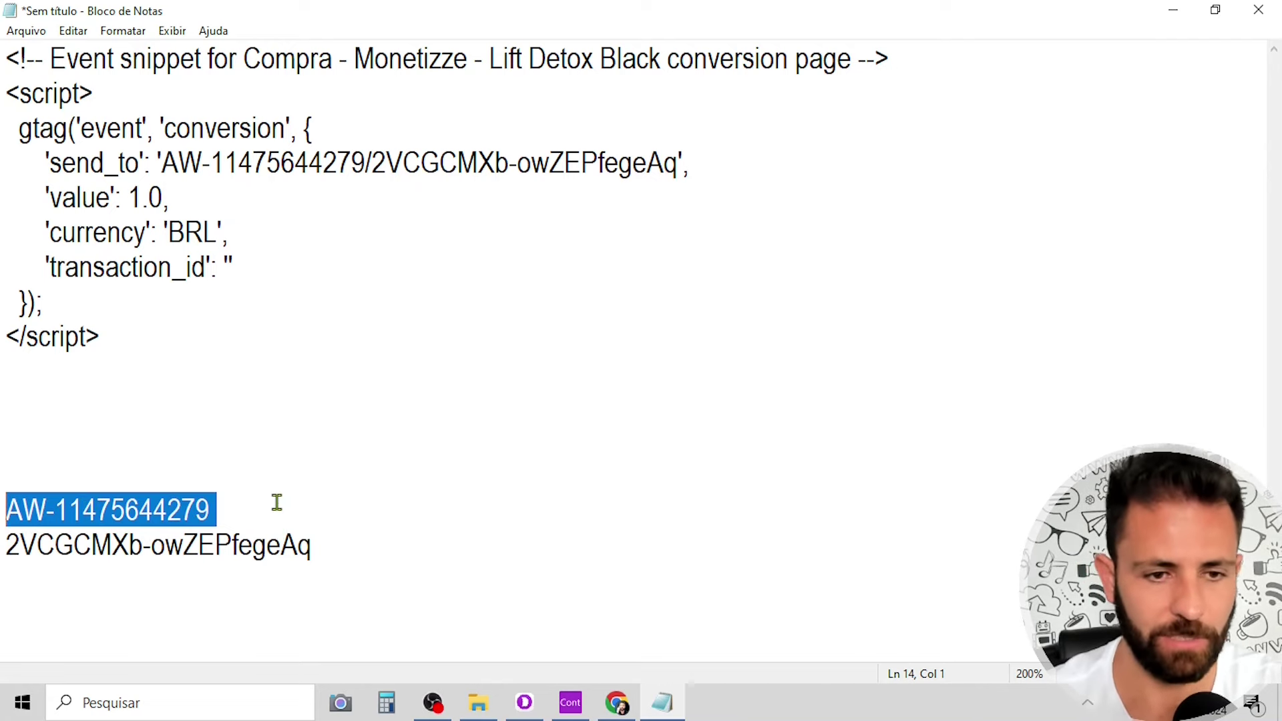
{"action": "left_click", "coordinate": [247, 506]}
{"action": "left_click_drag", "start_coordinate": [214, 507], "coordinate": [11, 509]}
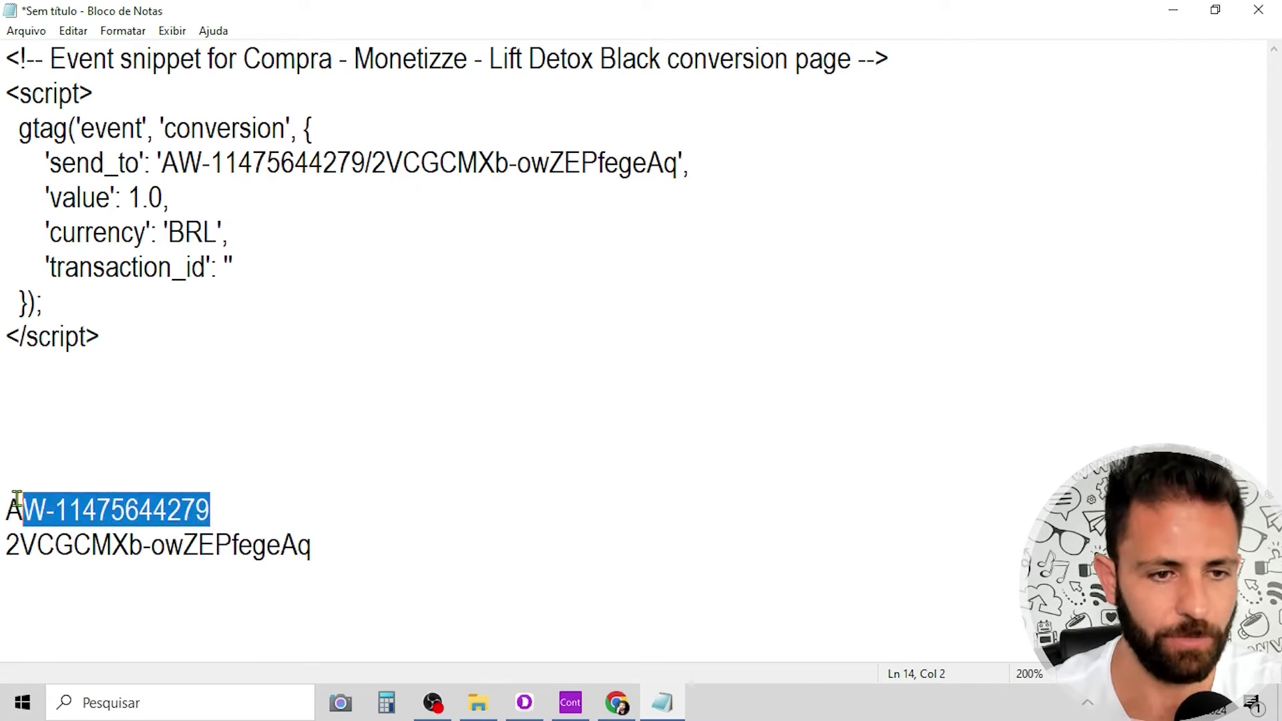
{"action": "left_click", "coordinate": [332, 544]}
{"action": "left_click_drag", "start_coordinate": [332, 544], "coordinate": [4, 549]}
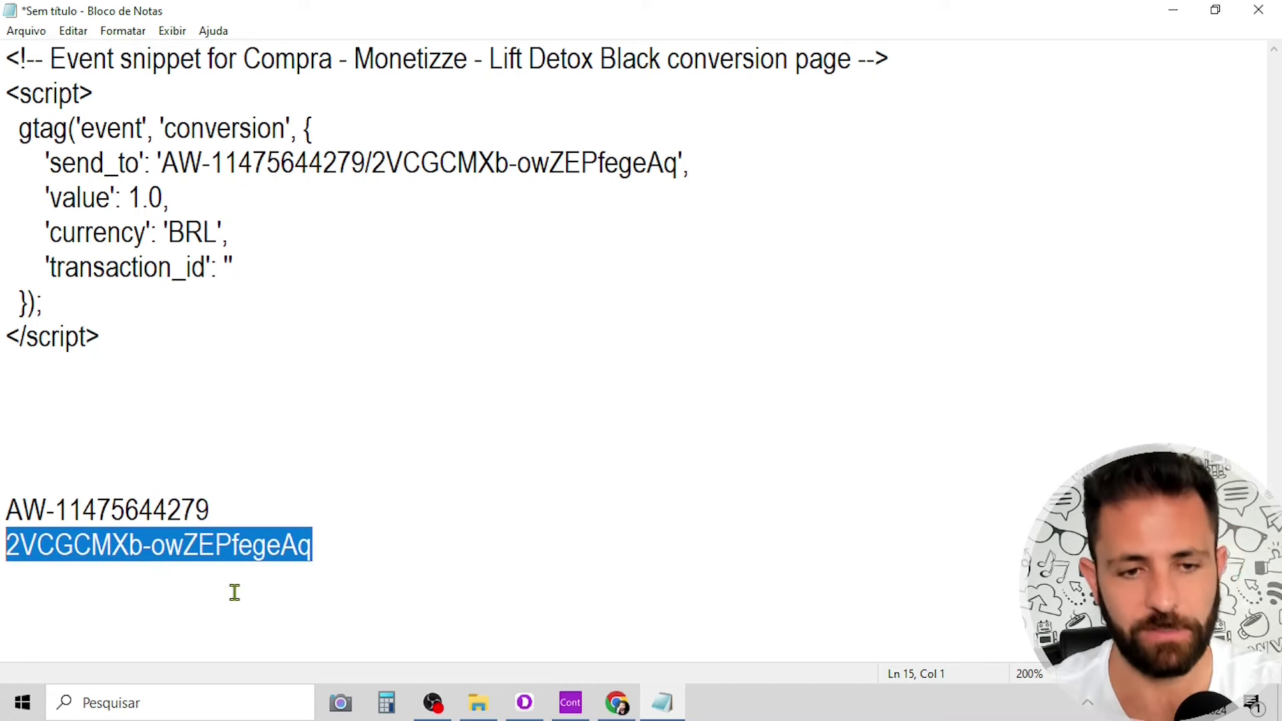
{"action": "left_click", "coordinate": [323, 558]}
{"action": "left_click_drag", "start_coordinate": [323, 559], "coordinate": [5, 558]}
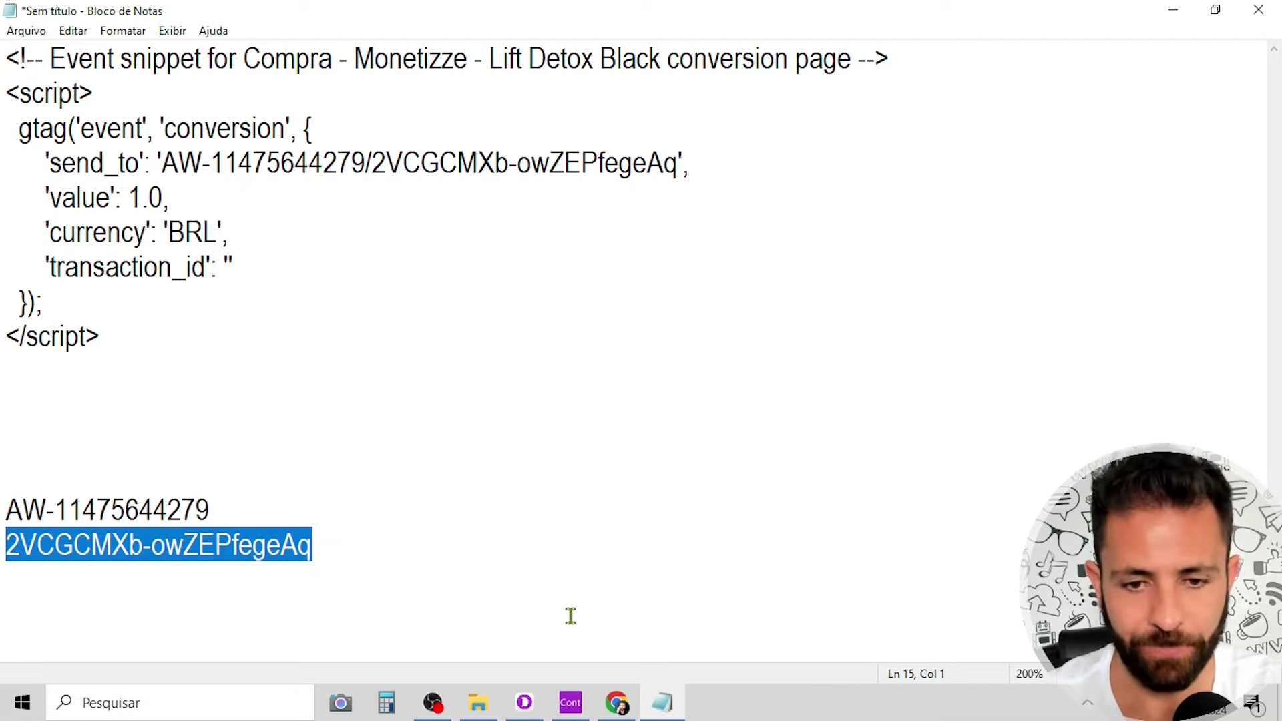
- Switch back to Google Ads and close the event snippet
{"action": "left_click", "coordinate": [616, 703]}
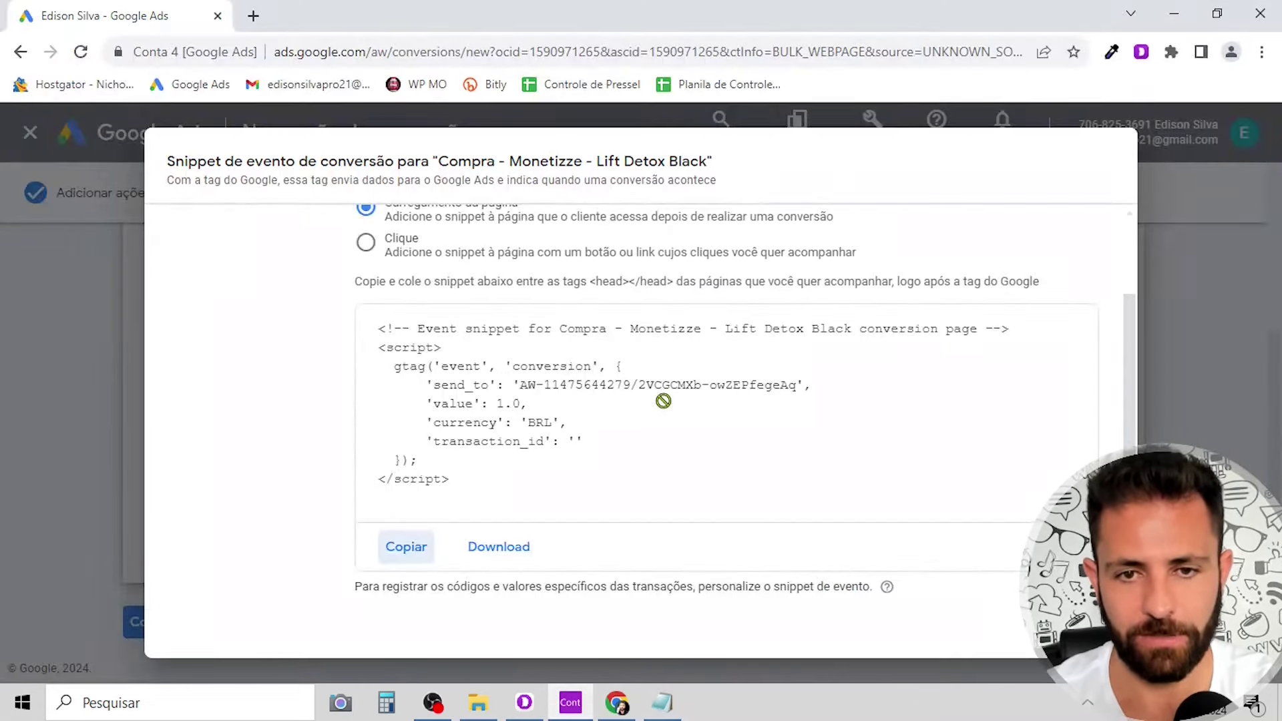
{"action": "scroll", "coordinate": [889, 407], "scroll_direction": "up", "scroll_amount": 3}
{"action": "scroll", "coordinate": [979, 490], "scroll_direction": "down", "scroll_amount": 3}
{"action": "left_click", "coordinate": [1082, 631]}
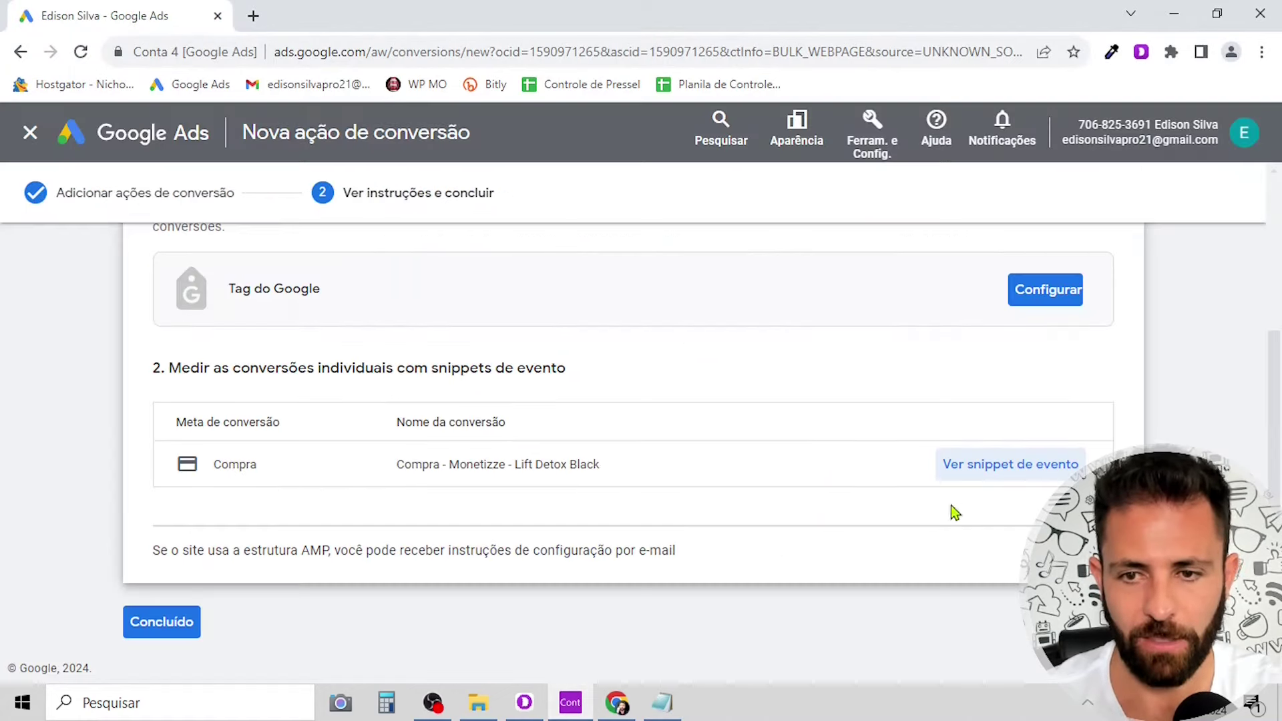
- Show the Google Tag Manager instructions and highlight the conversion ID given there
{"action": "scroll", "coordinate": [808, 474], "scroll_direction": "up", "scroll_amount": 4}
{"action": "left_click", "coordinate": [904, 370]}
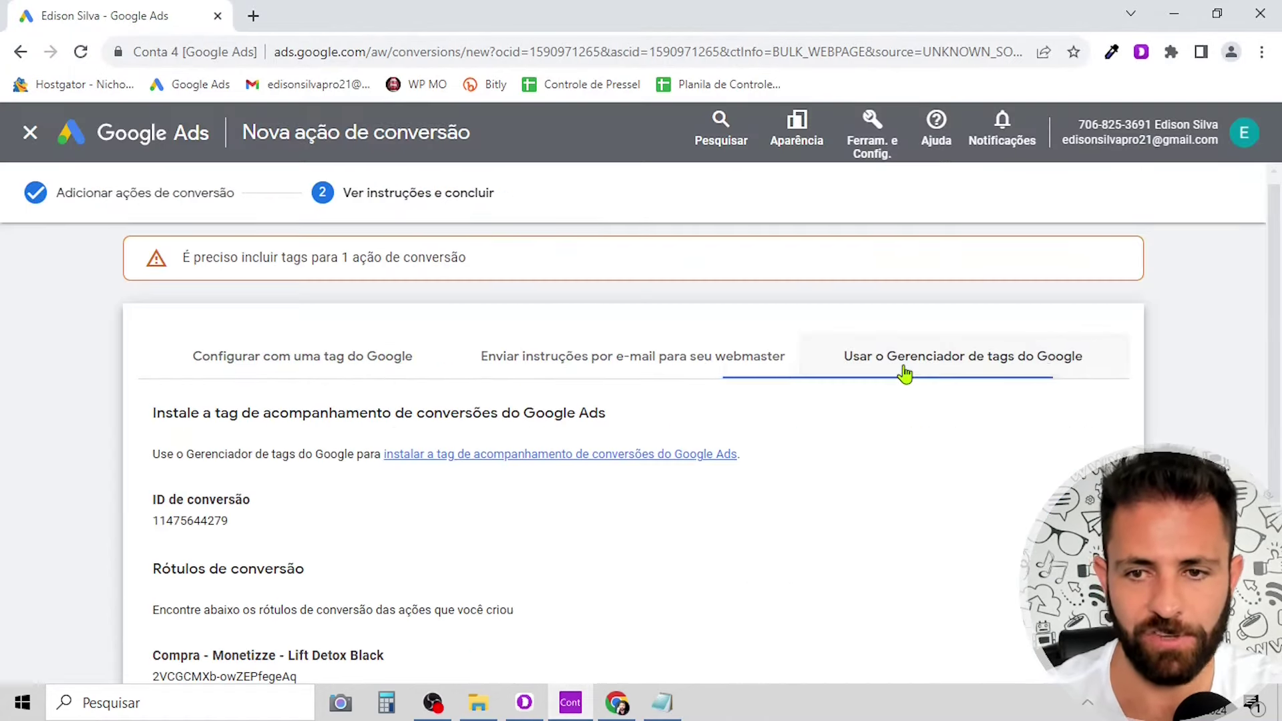
{"action": "scroll", "coordinate": [668, 394], "scroll_direction": "down", "scroll_amount": 2}
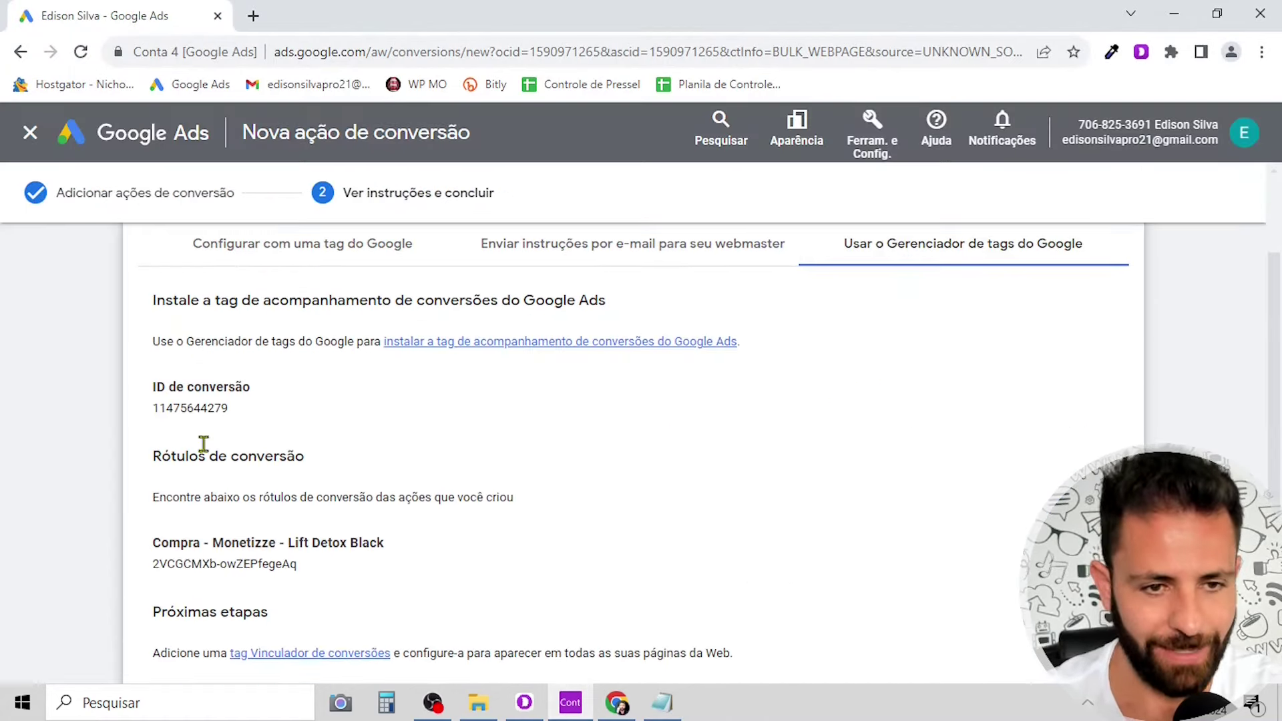
{"action": "left_click_drag", "start_coordinate": [156, 407], "coordinate": [274, 428]}
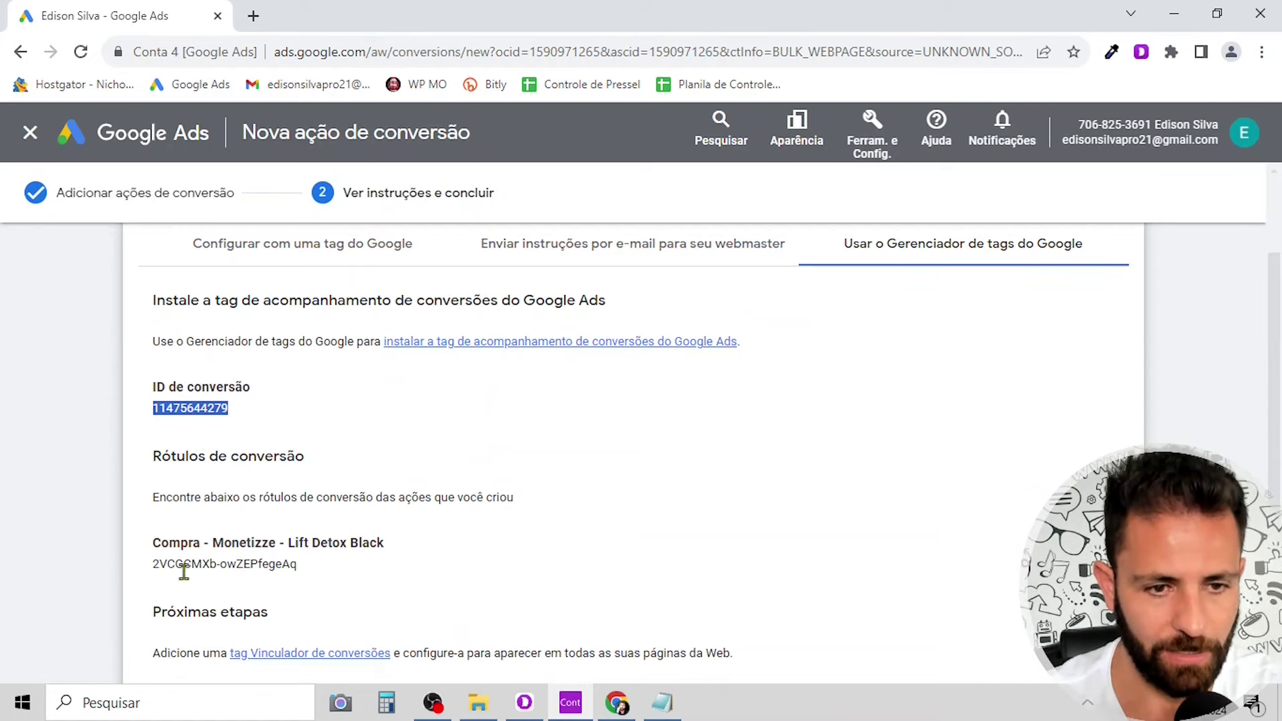
- Highlight the Lift Detox Black conversion label and the conversion ID in the Google Tag Manager instructions
{"action": "mouse_move", "coordinate": [158, 567]}
{"action": "left_mouse_down"}
{"action": "mouse_move", "coordinate": [338, 582]}
{"action": "mouse_move", "coordinate": [151, 565]}
{"action": "left_mouse_up"}
{"action": "left_click", "coordinate": [310, 566]}
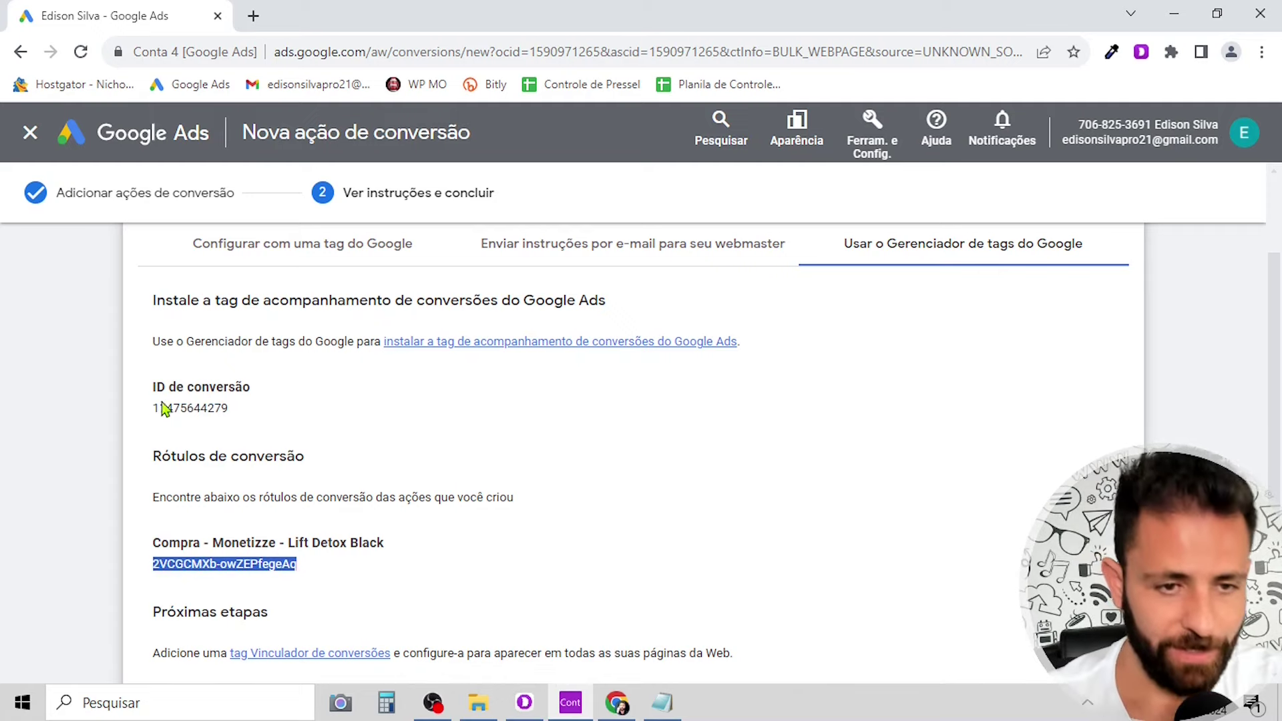
{"action": "left_click_drag", "start_coordinate": [156, 408], "coordinate": [241, 418]}
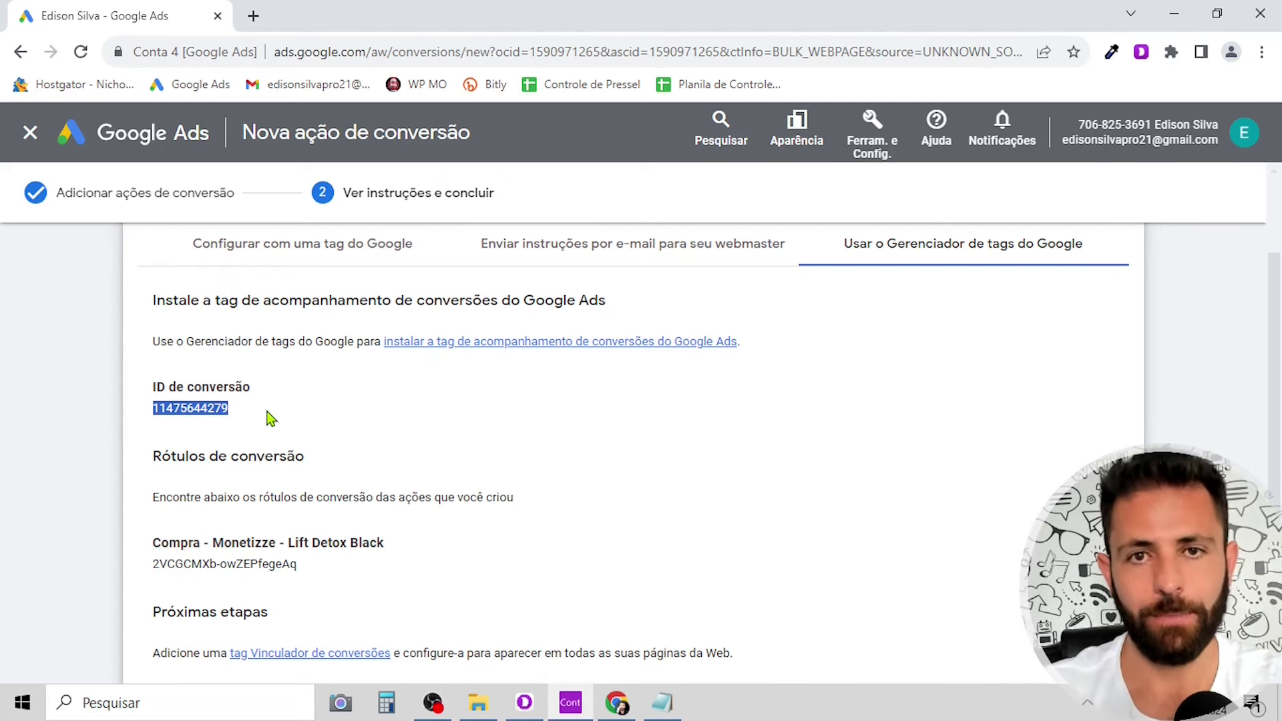
{"action": "left_click", "coordinate": [658, 450]}
- Copy the conversion ID line, including its AW- prefix, from Notepad into the ID of Monetizze's Google ADS pixel
{"action": "left_click", "coordinate": [663, 702]}
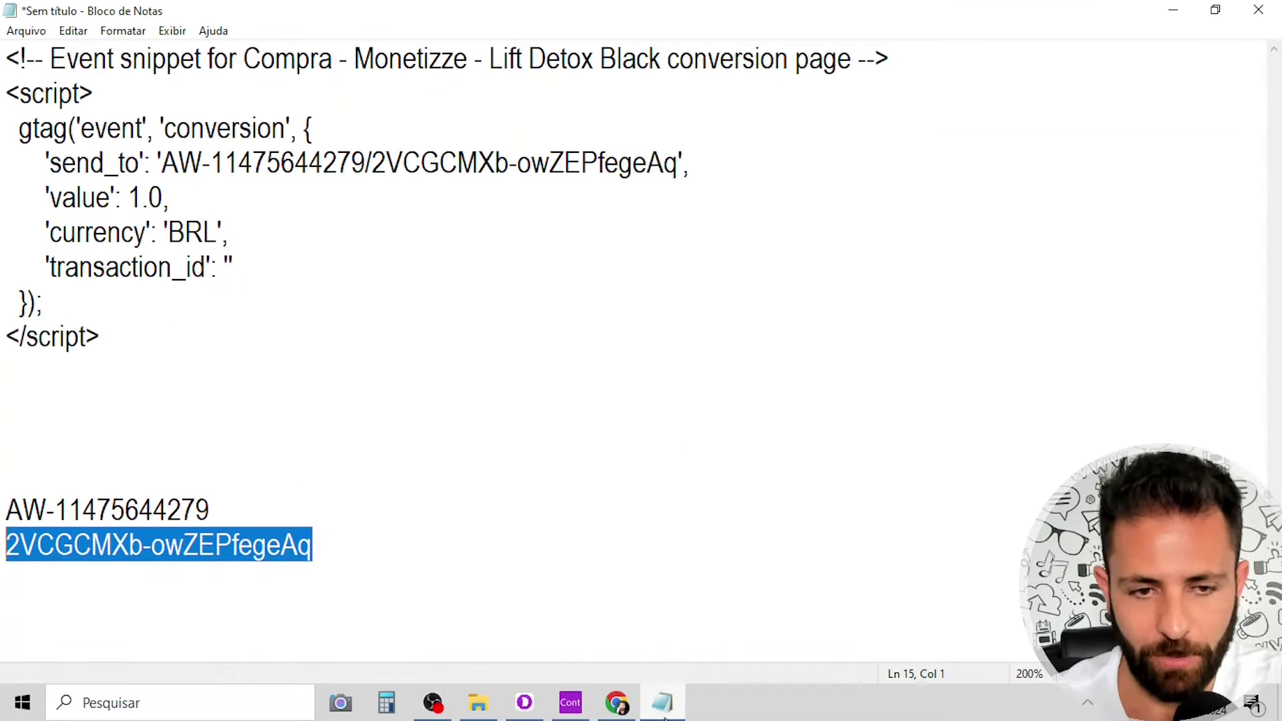
{"action": "left_click", "coordinate": [233, 440]}
{"action": "left_click_drag", "start_coordinate": [212, 511], "coordinate": [14, 510]}
{"action": "key", "text": "ctrl+c"}
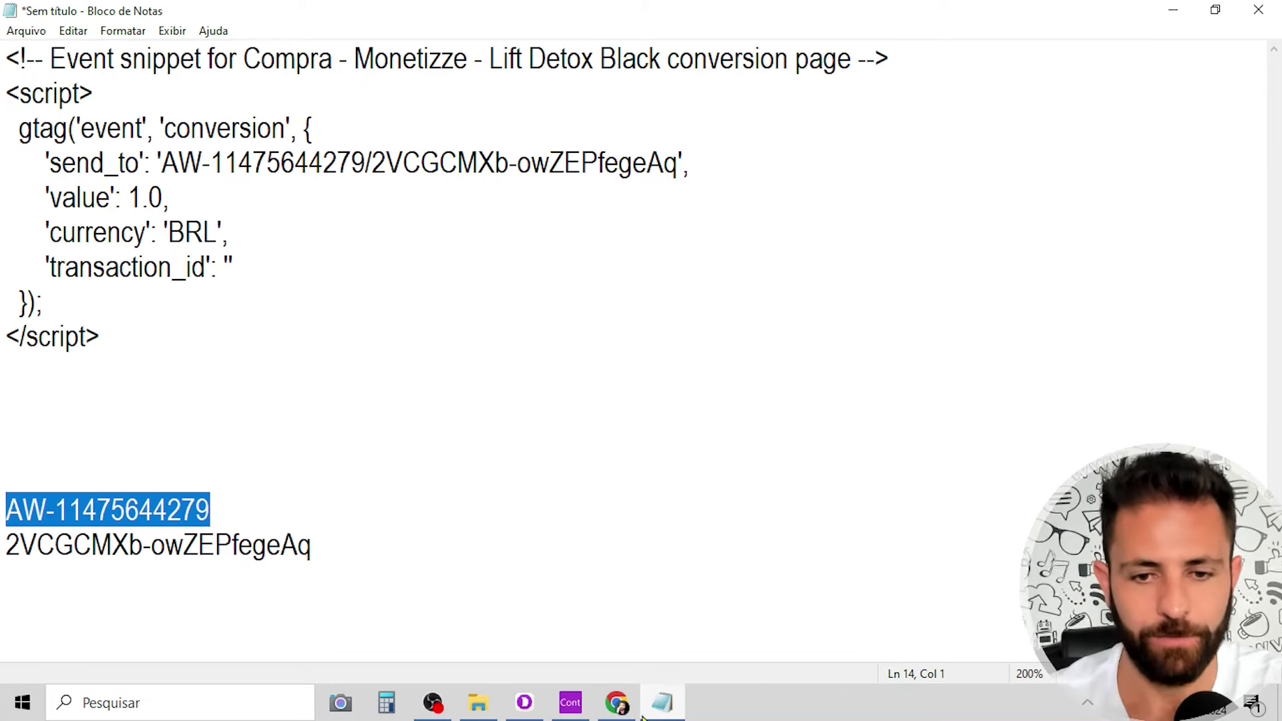
{"action": "left_click", "coordinate": [617, 704]}
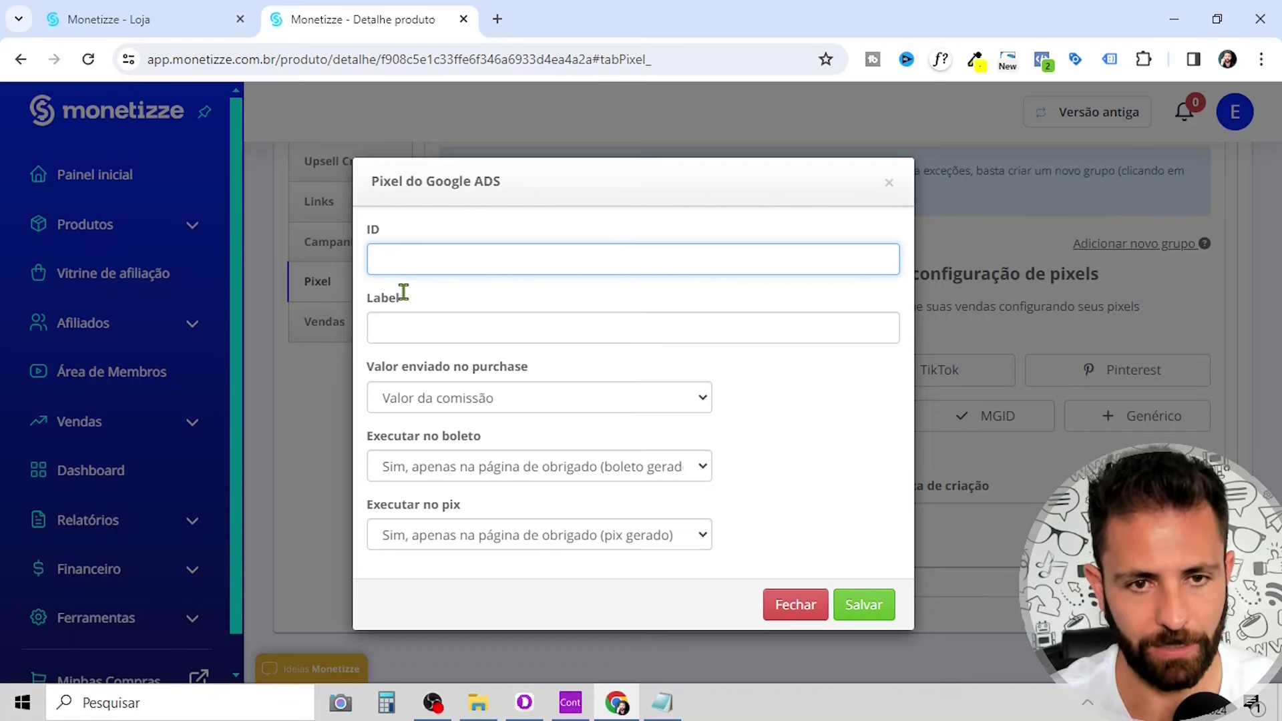
{"action": "key", "text": "ctrl+v"}
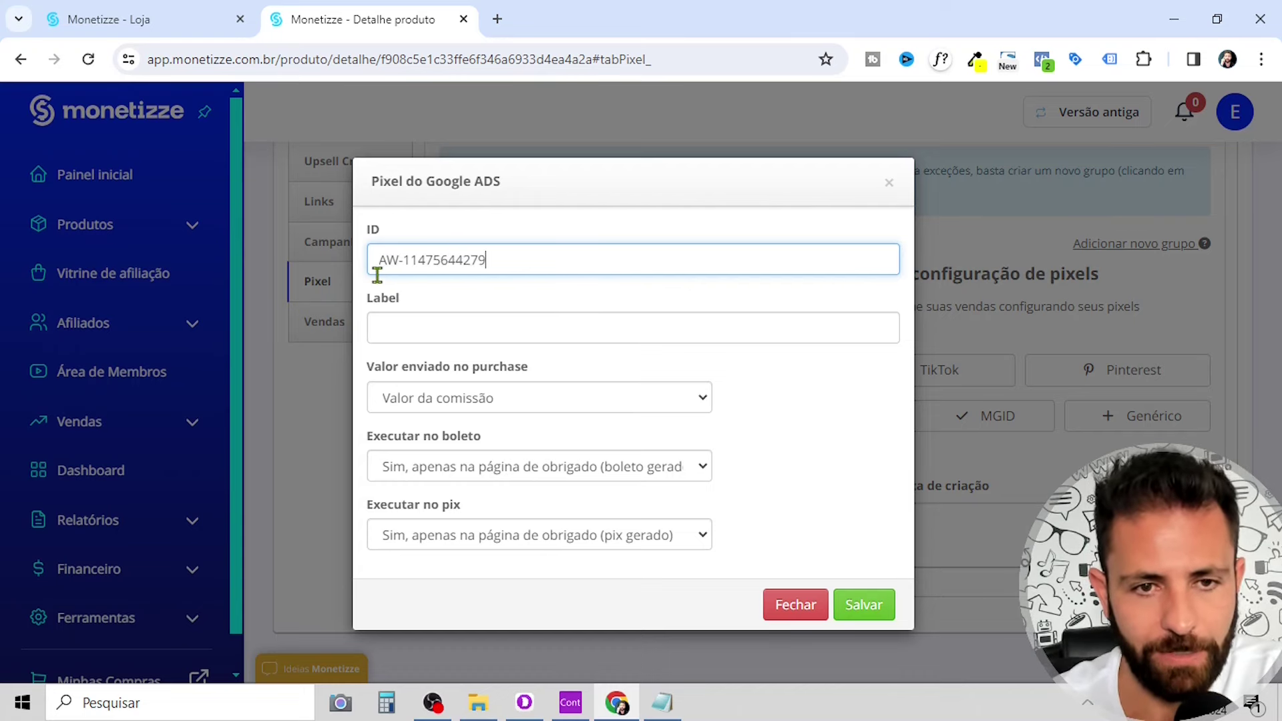
- Copy the conversion label line from Notepad into the Label of Monetizze's Google ADS pixel
{"action": "left_click", "coordinate": [661, 703]}
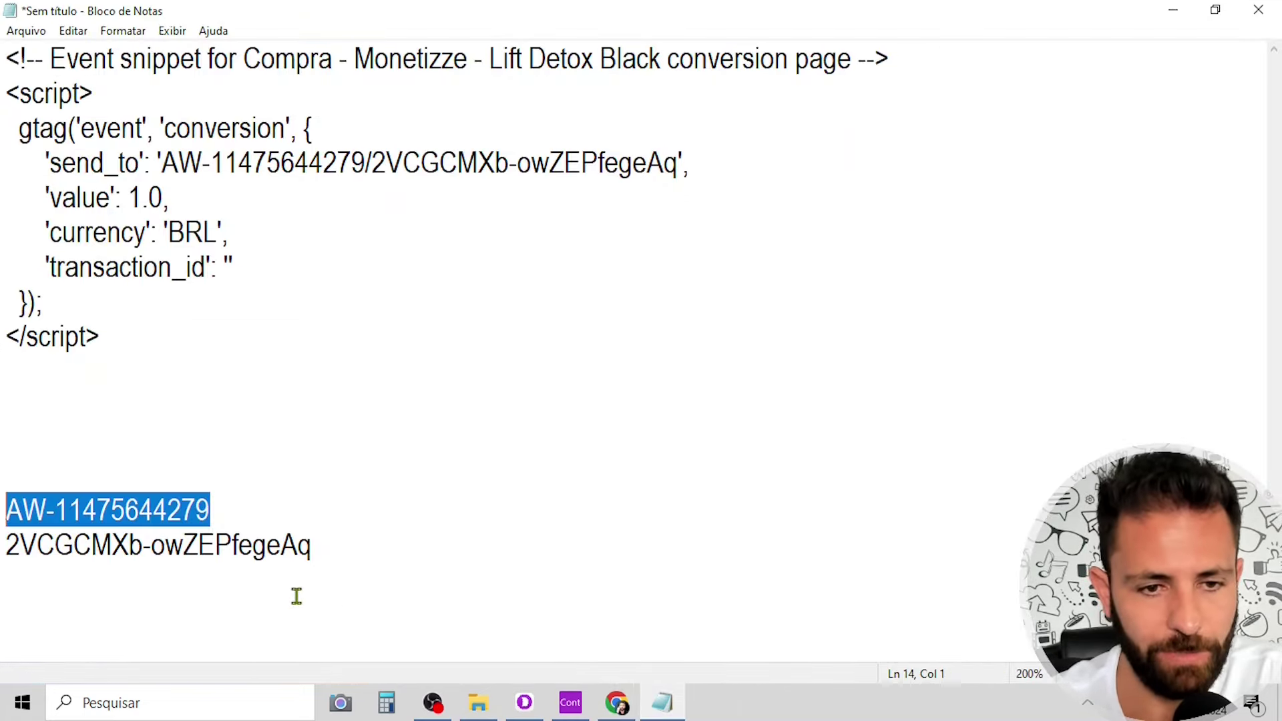
{"action": "left_click_drag", "start_coordinate": [314, 548], "coordinate": [12, 549]}
{"action": "key", "text": "ctrl+c"}
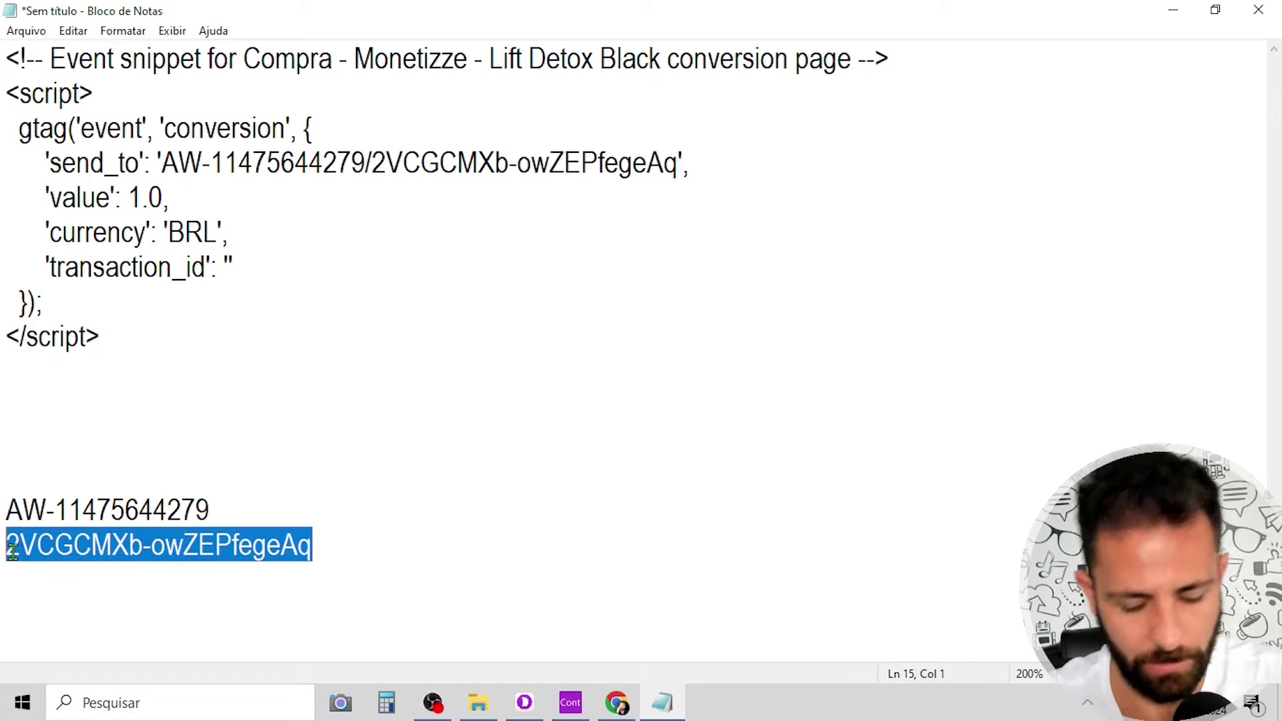
{"action": "left_click", "coordinate": [616, 703]}
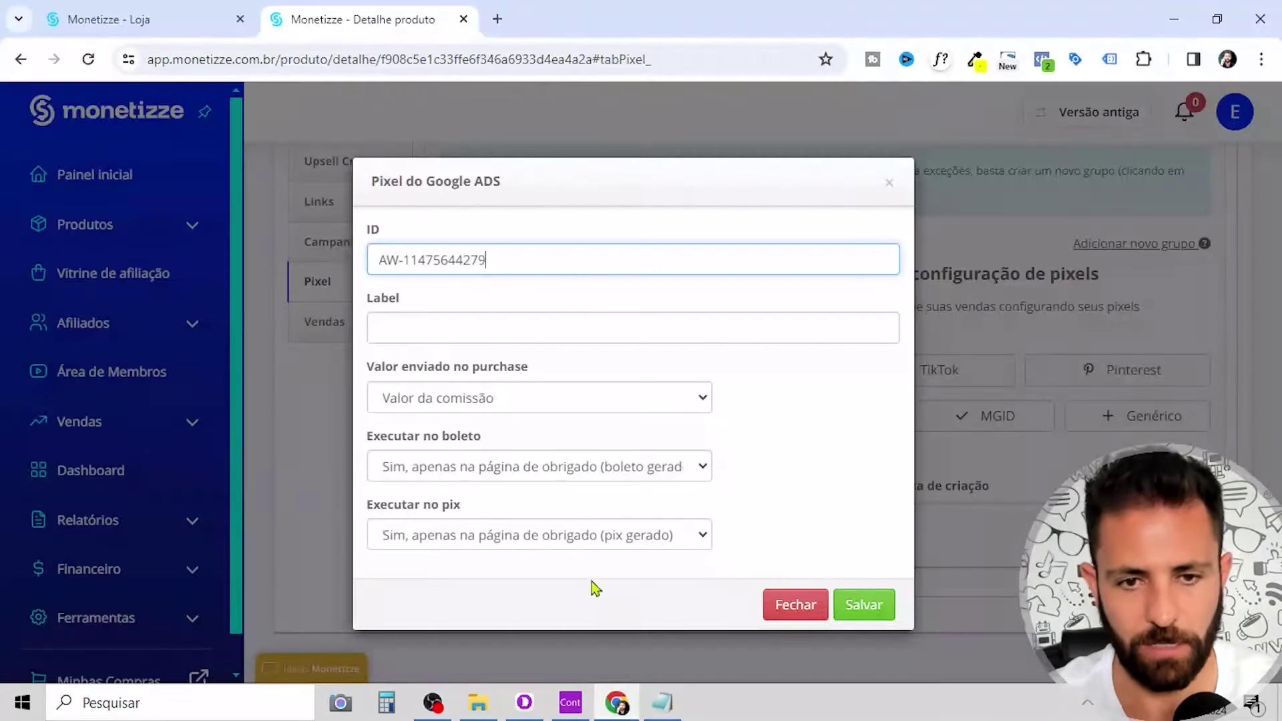
{"action": "left_click", "coordinate": [460, 321]}
{"action": "key", "text": "ctrl+v"}
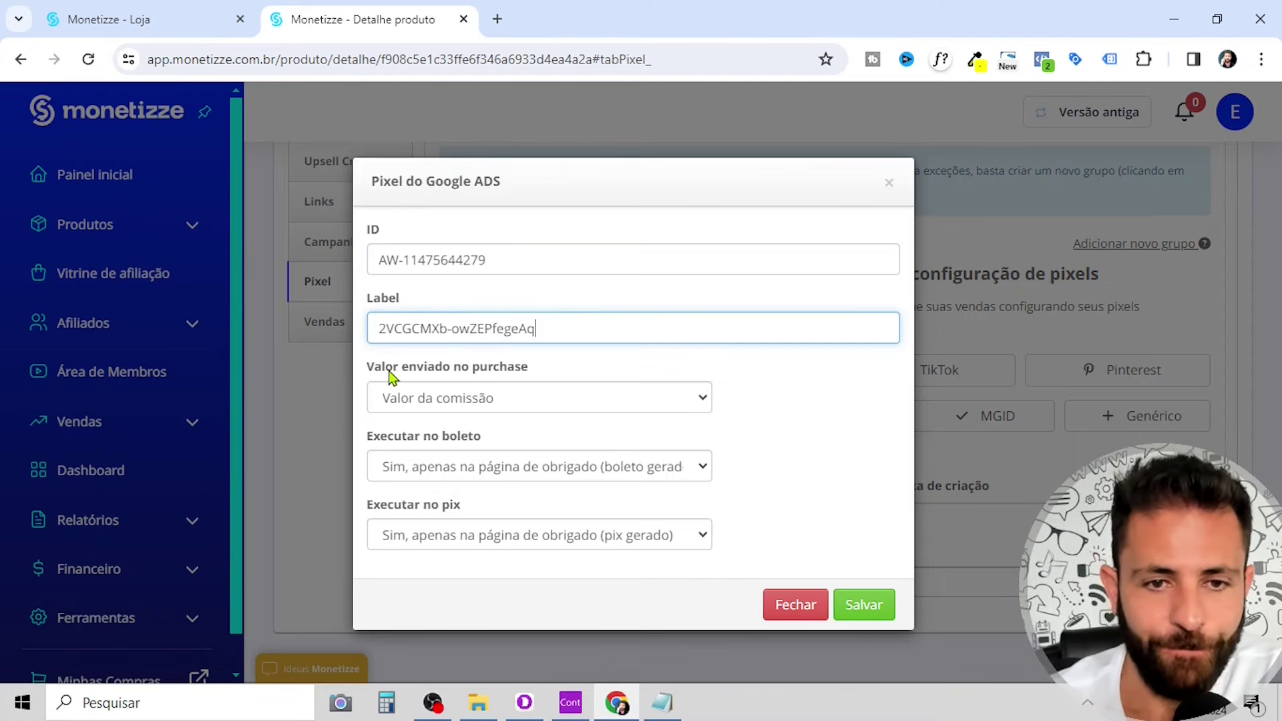
- Save the pixel with purchase value "Valor da comissão" and execution only on the thank-you page for both boleto and pix
{"action": "left_click", "coordinate": [635, 401]}
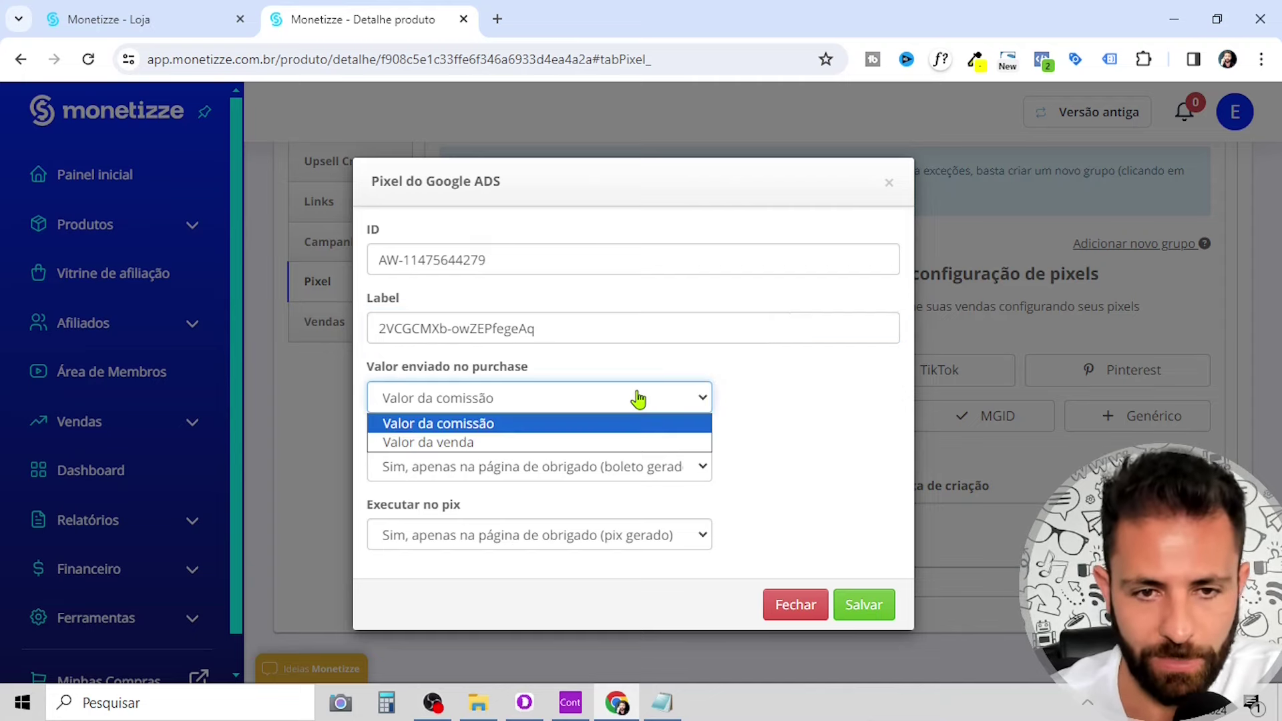
{"action": "left_click", "coordinate": [530, 428]}
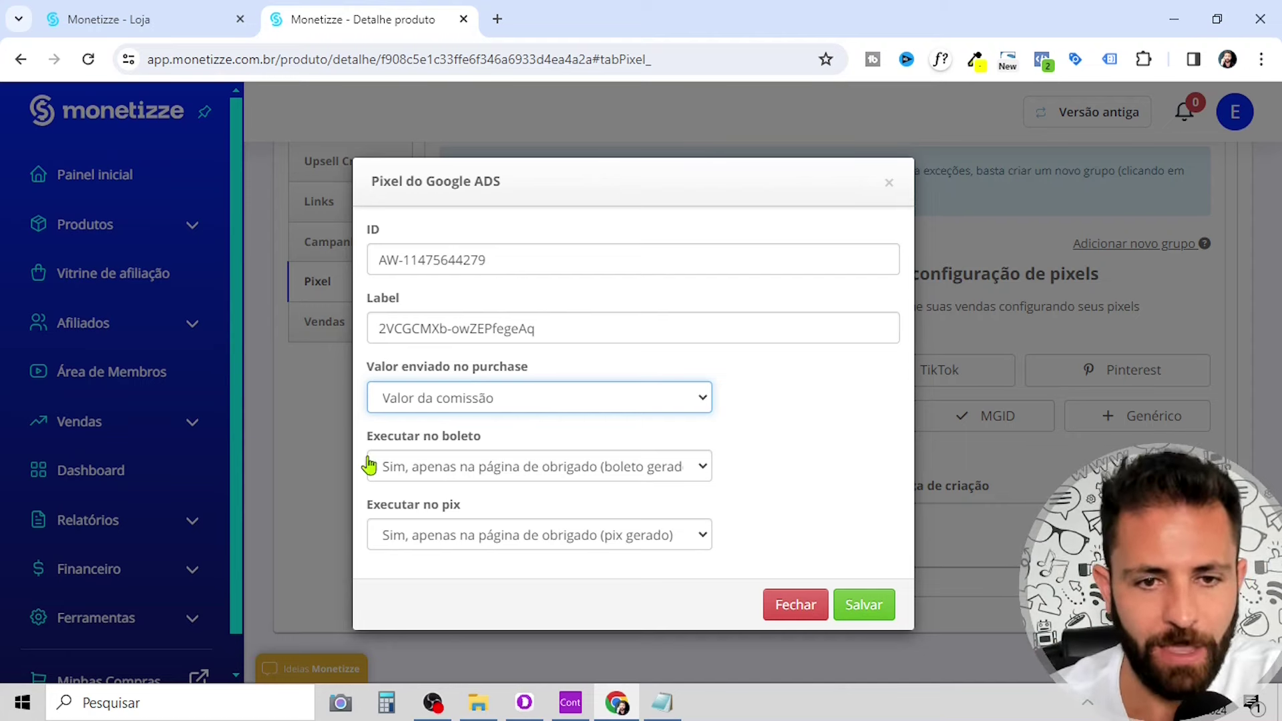
{"action": "left_click", "coordinate": [695, 472]}
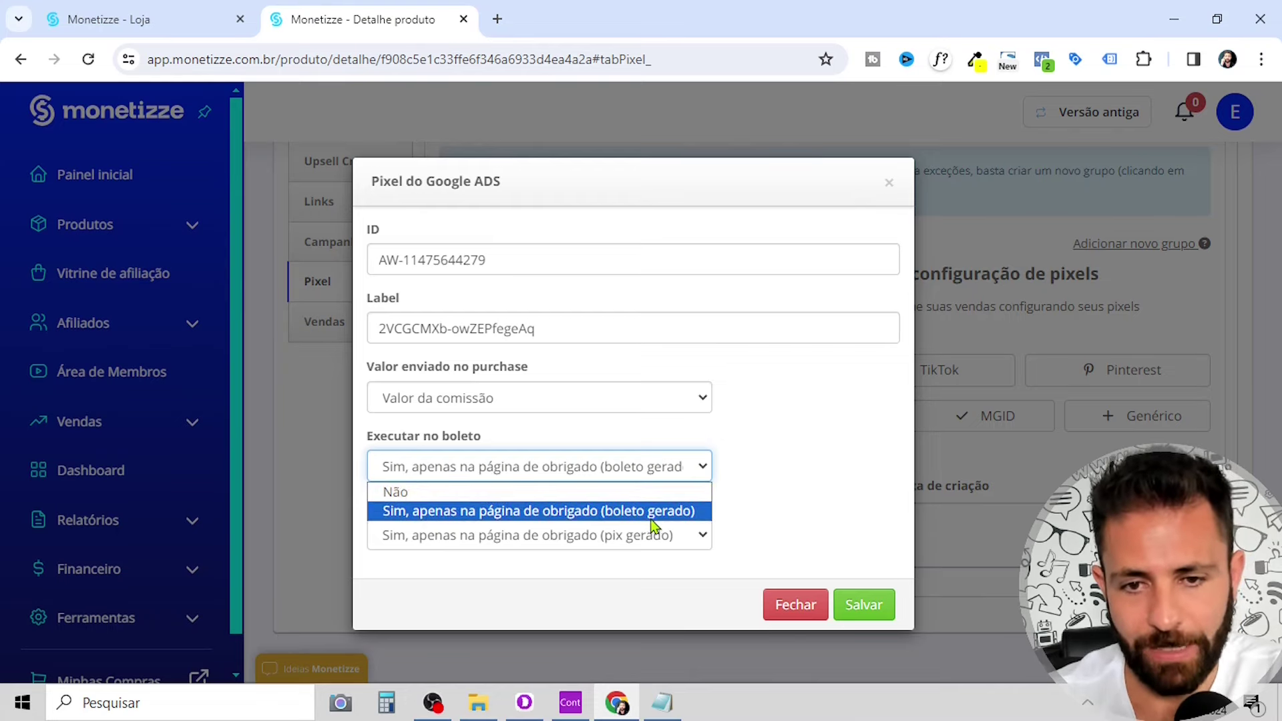
{"action": "left_click", "coordinate": [672, 515]}
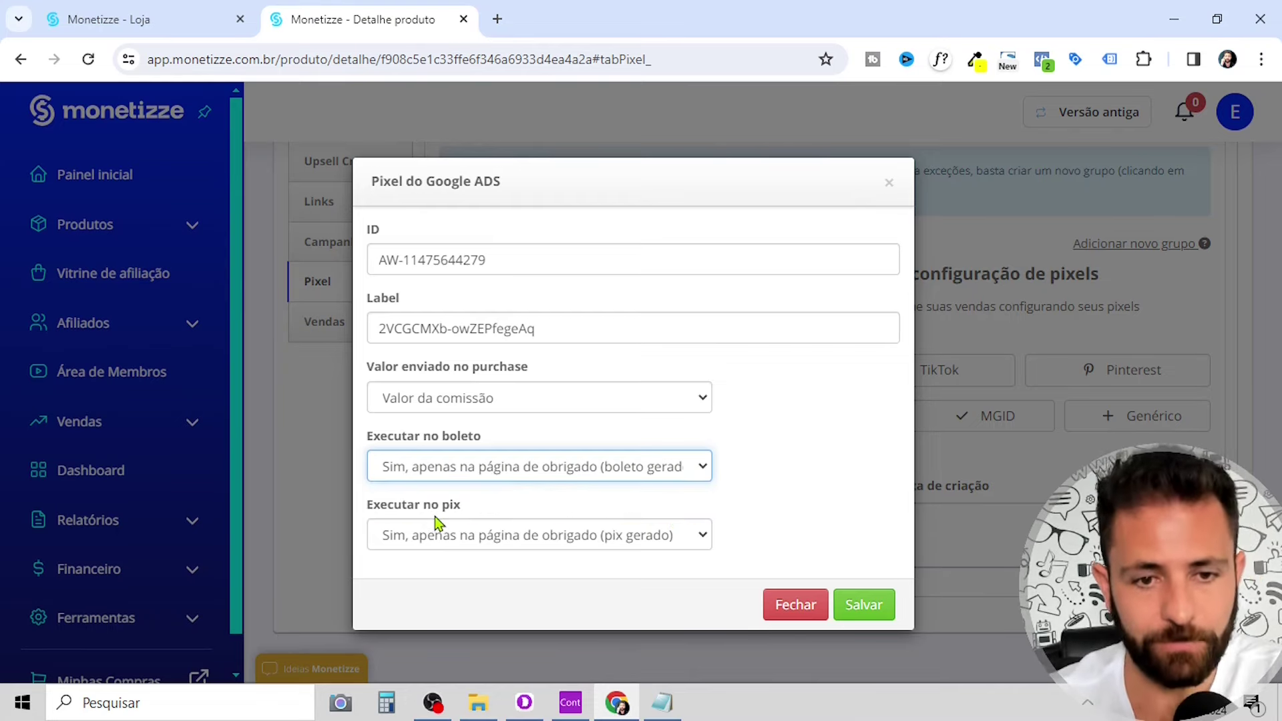
{"action": "left_click", "coordinate": [679, 541]}
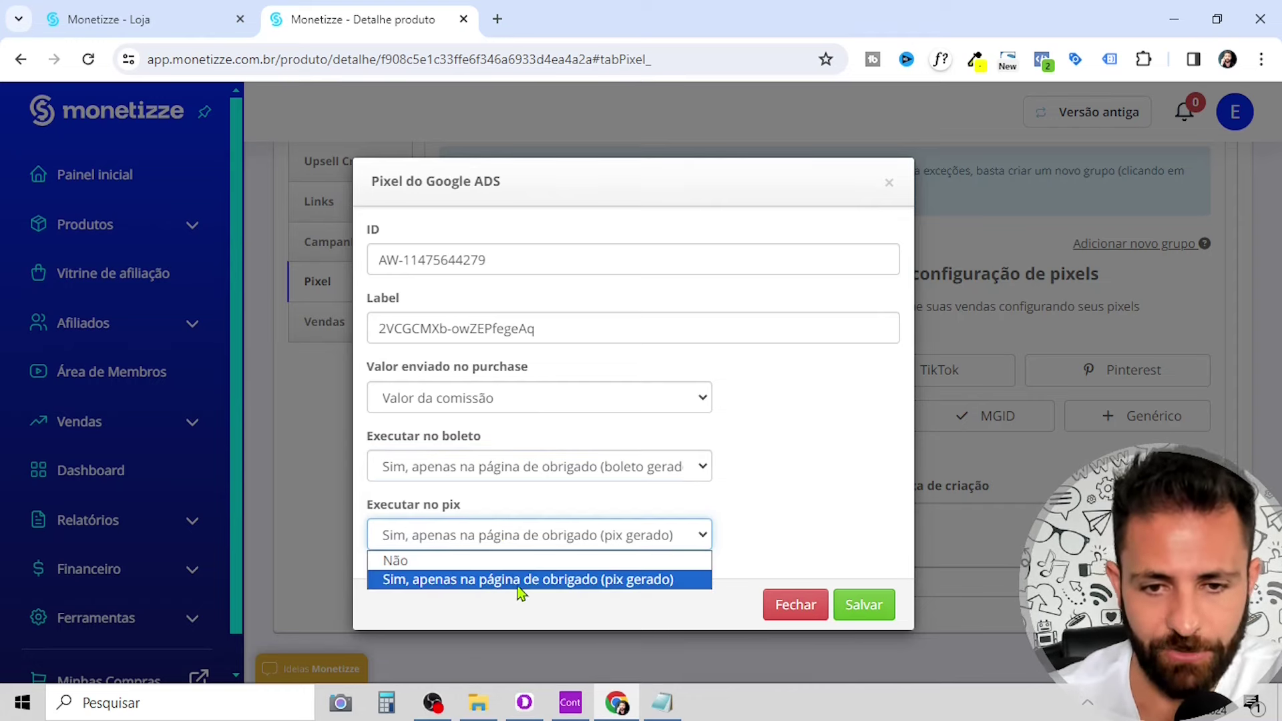
{"action": "left_click", "coordinate": [601, 580]}
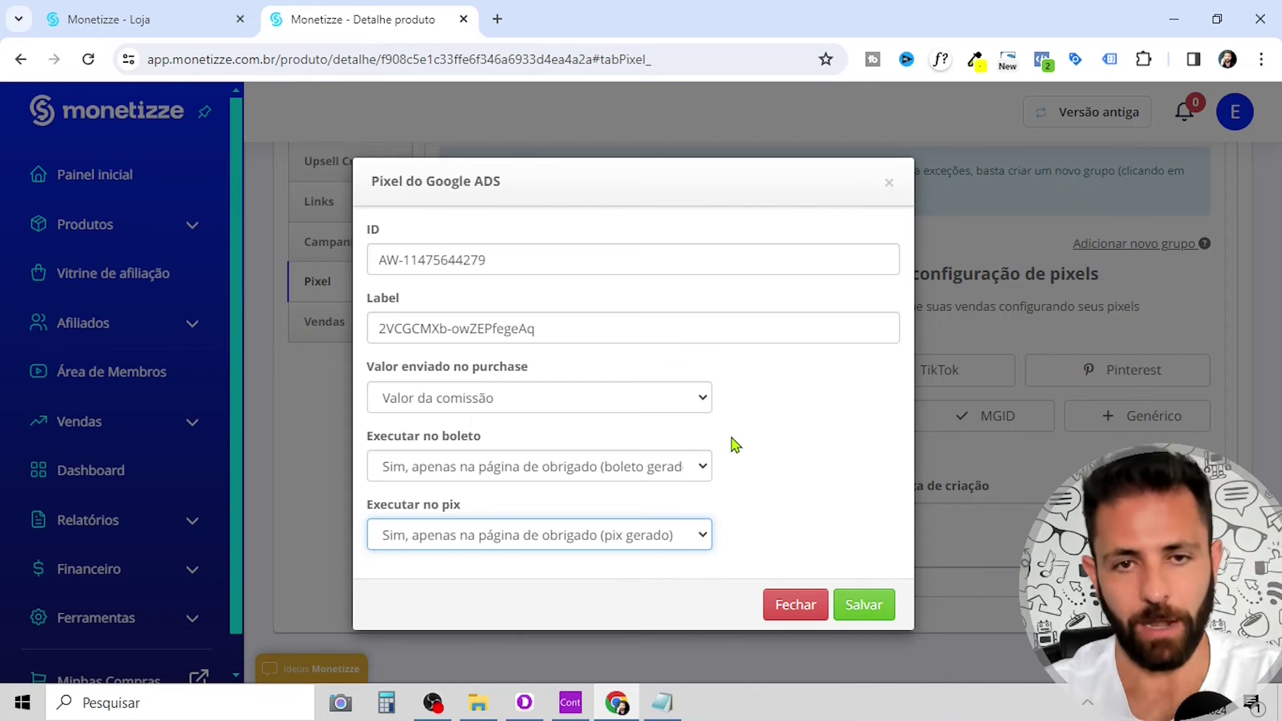
{"action": "left_click", "coordinate": [869, 606]}
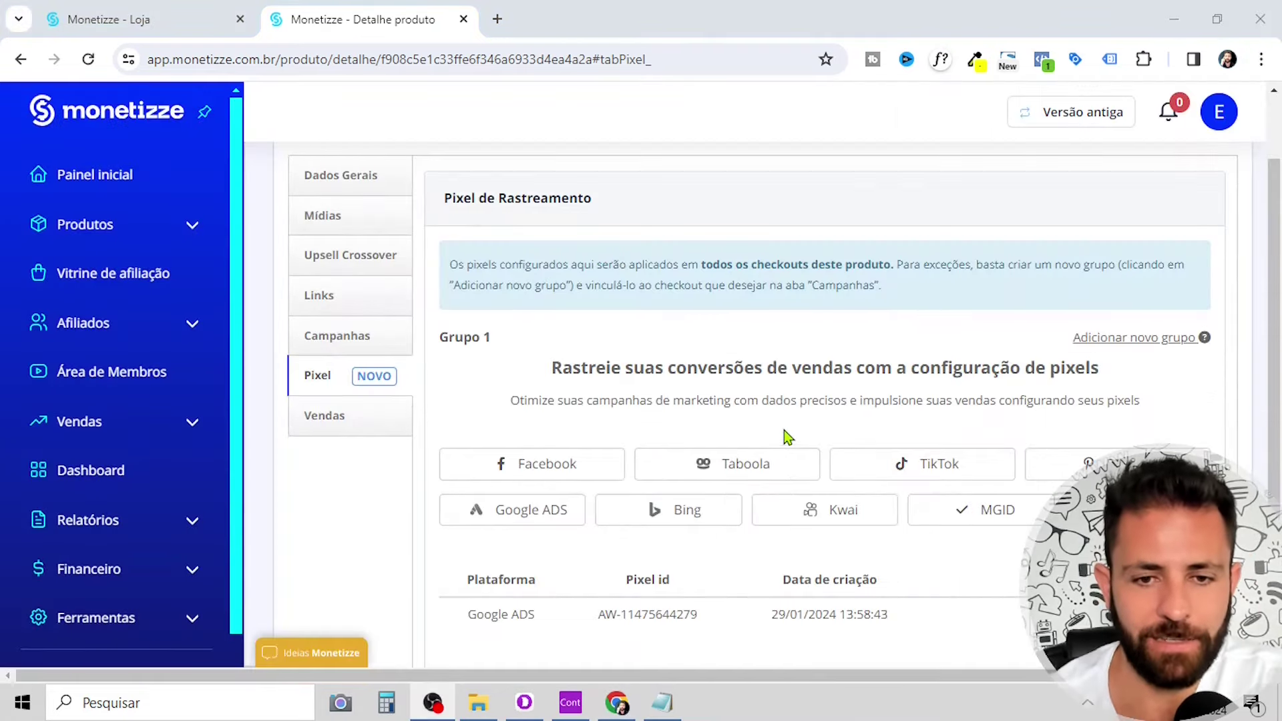
{"action": "scroll", "coordinate": [782, 434], "scroll_direction": "down", "scroll_amount": 3}
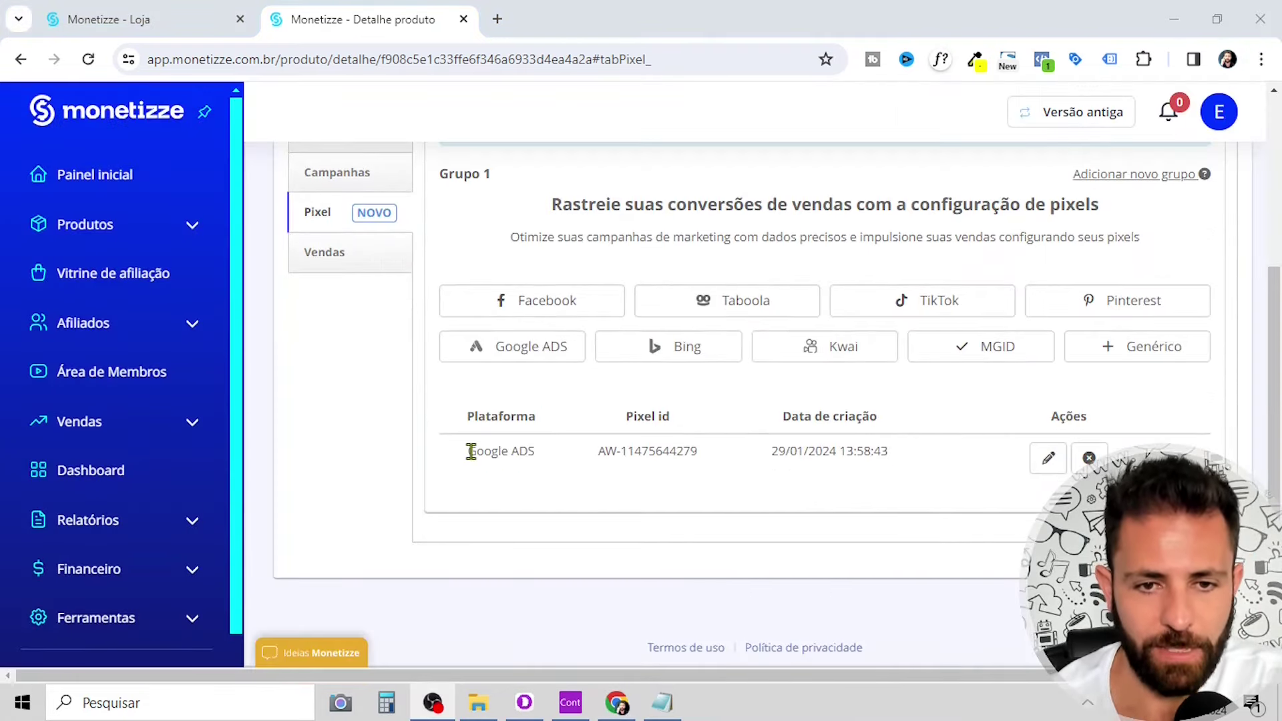
{"action": "left_click_drag", "start_coordinate": [469, 452], "coordinate": [903, 465]}
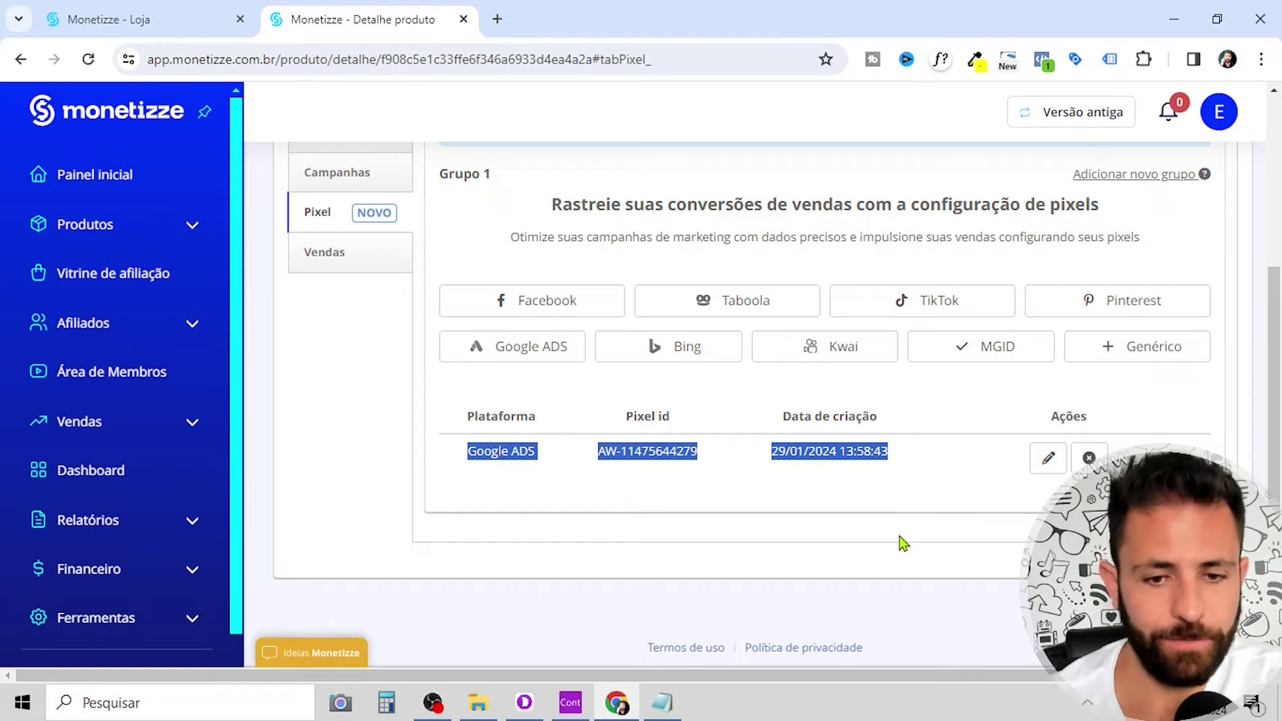
- Switch to Google Ads, conclude the new conversion action and check the status of the Lift Detox Black purchase conversion
{"action": "left_click", "coordinate": [576, 707]}
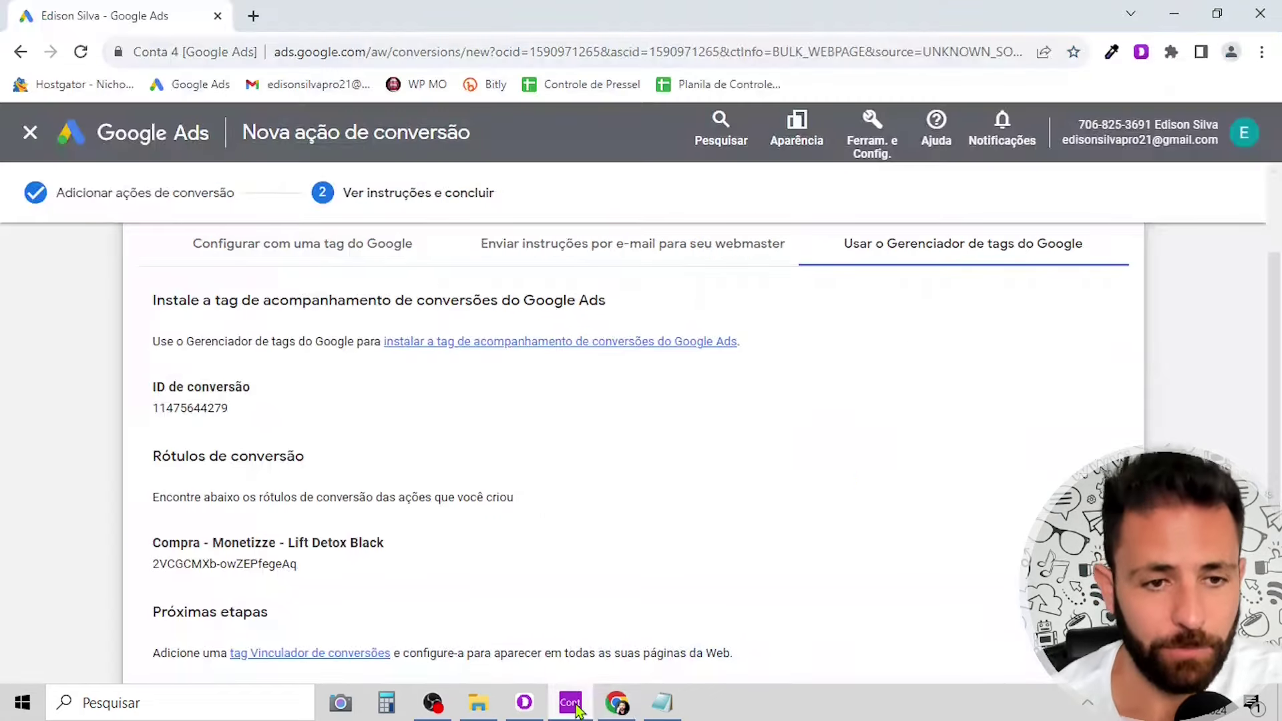
{"action": "scroll", "coordinate": [515, 468], "scroll_direction": "down", "scroll_amount": 3}
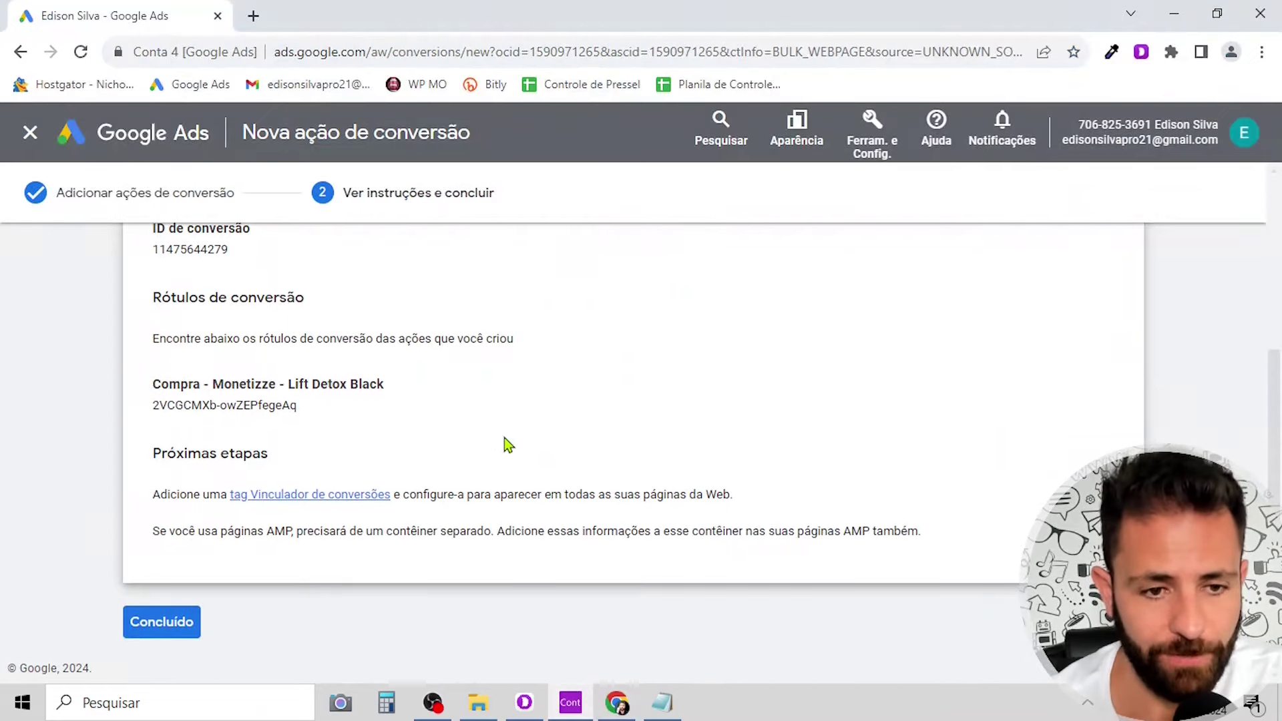
{"action": "left_click", "coordinate": [175, 631]}
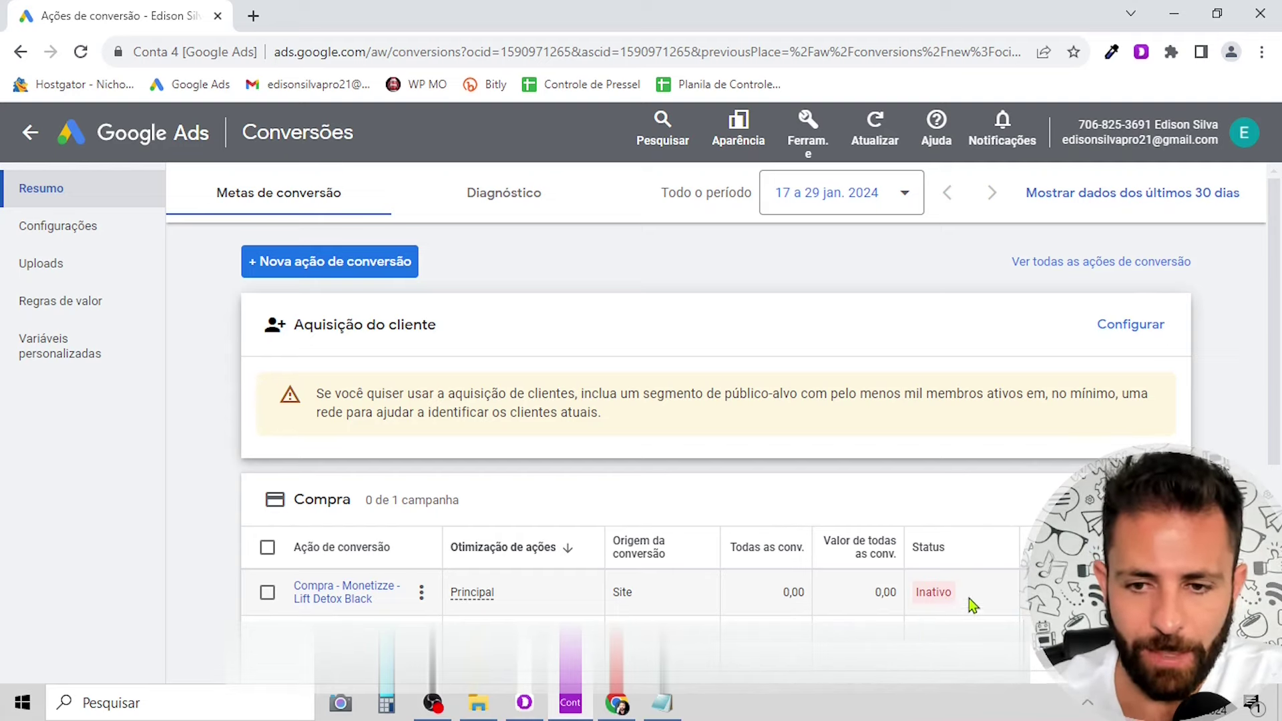
{"action": "mouse_move", "coordinate": [948, 597]}
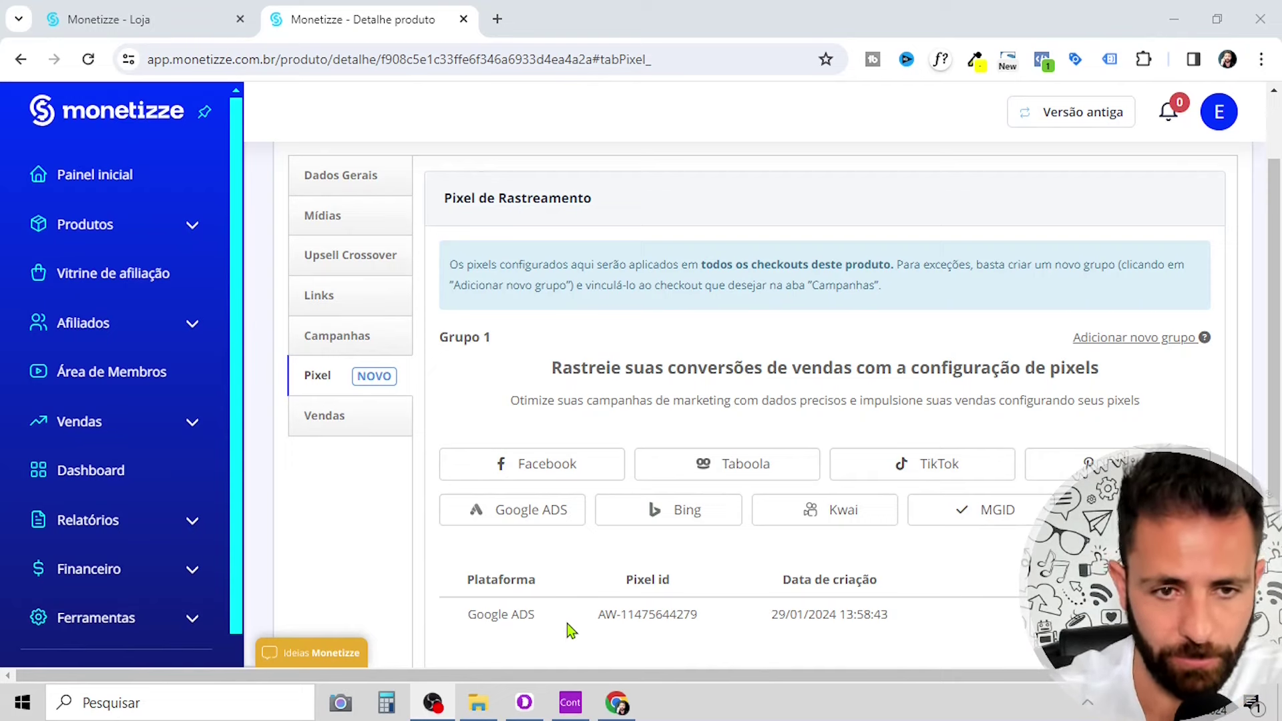
- Switch to Monetizze and examine Lift Detox Black's affiliate page links, its campaigns section and the registered Google ADS pixel
{"action": "left_click", "coordinate": [327, 296]}
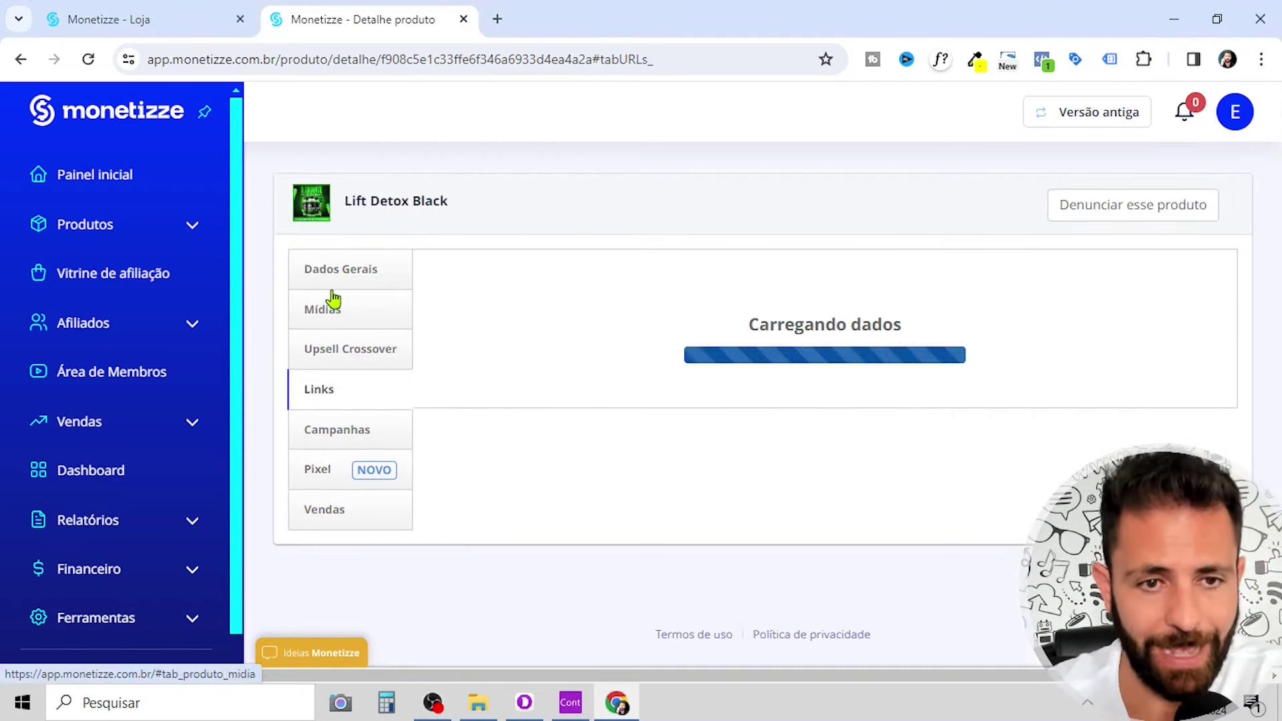
{"action": "scroll", "coordinate": [827, 349], "scroll_direction": "down", "scroll_amount": 10}
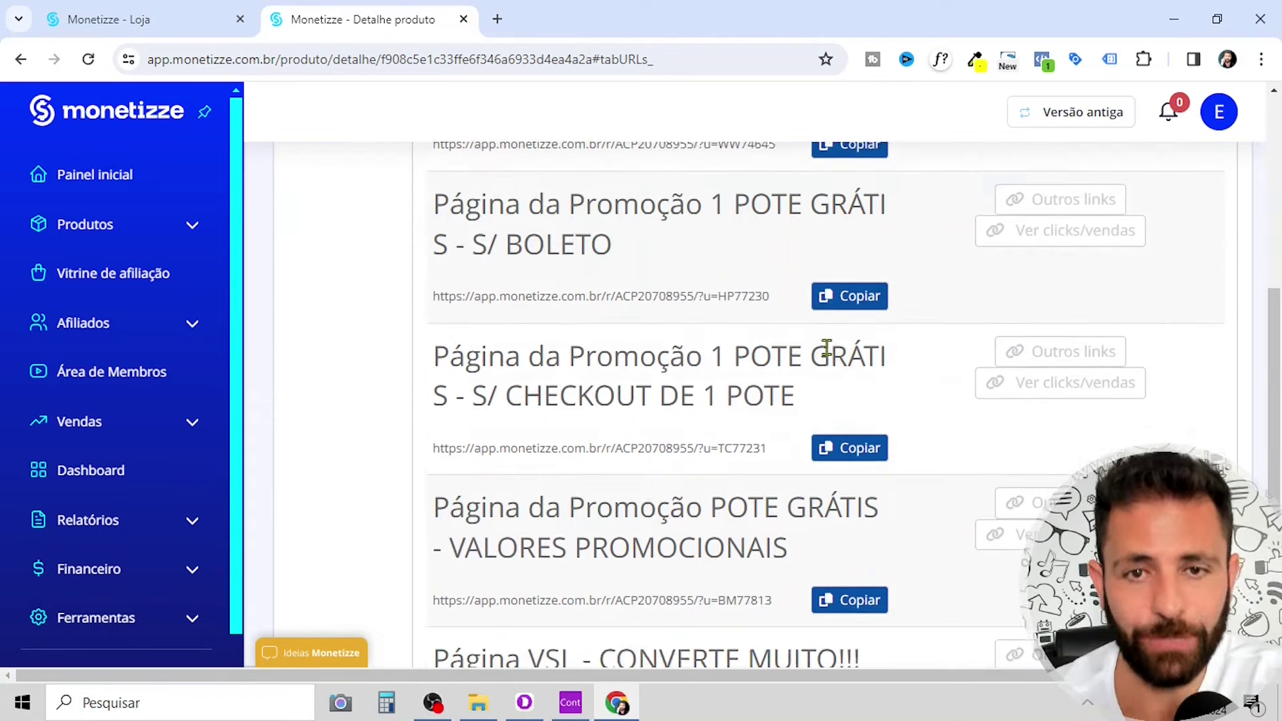
{"action": "scroll", "coordinate": [810, 381], "scroll_direction": "up", "scroll_amount": 12}
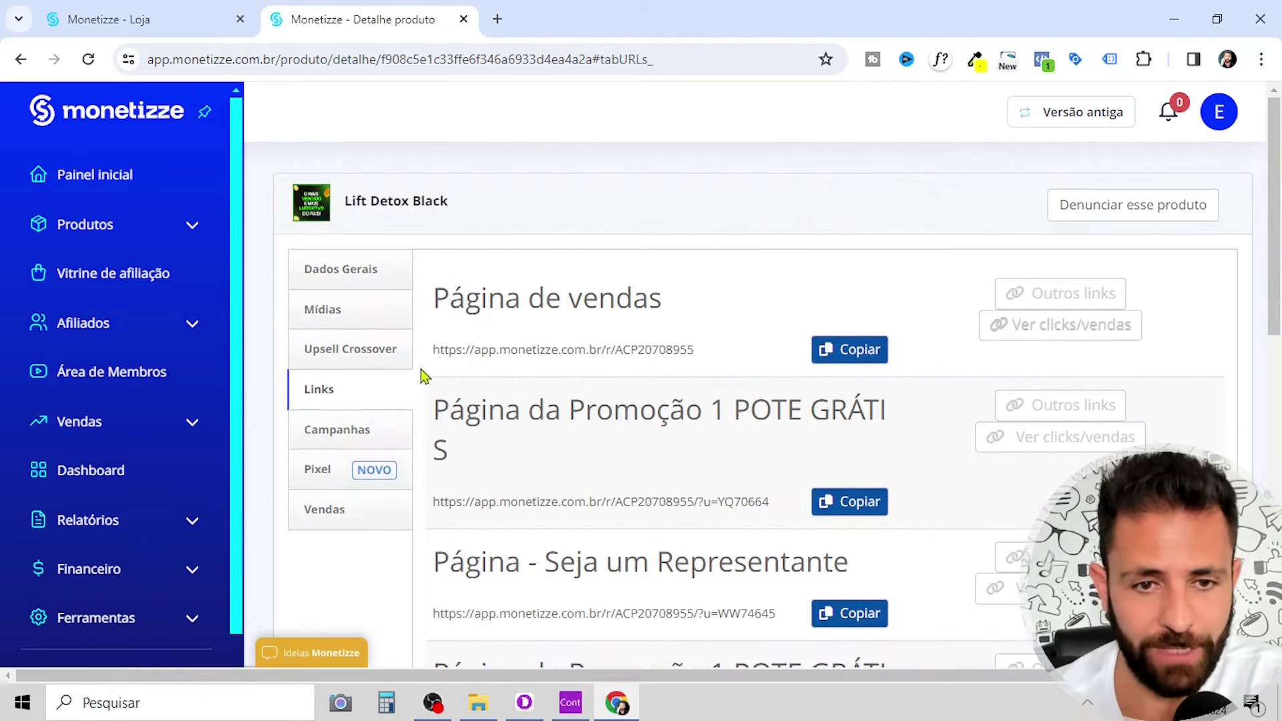
{"action": "scroll", "coordinate": [377, 391], "scroll_direction": "down", "scroll_amount": 1}
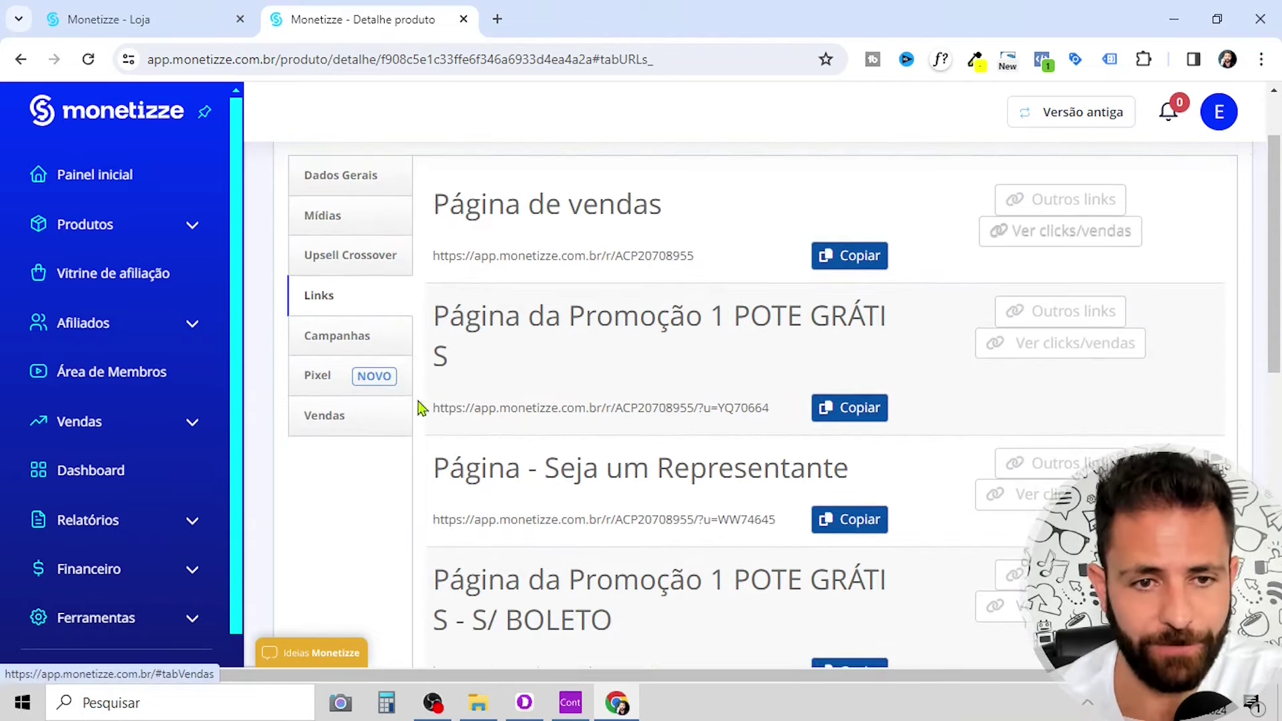
{"action": "left_click", "coordinate": [355, 341]}
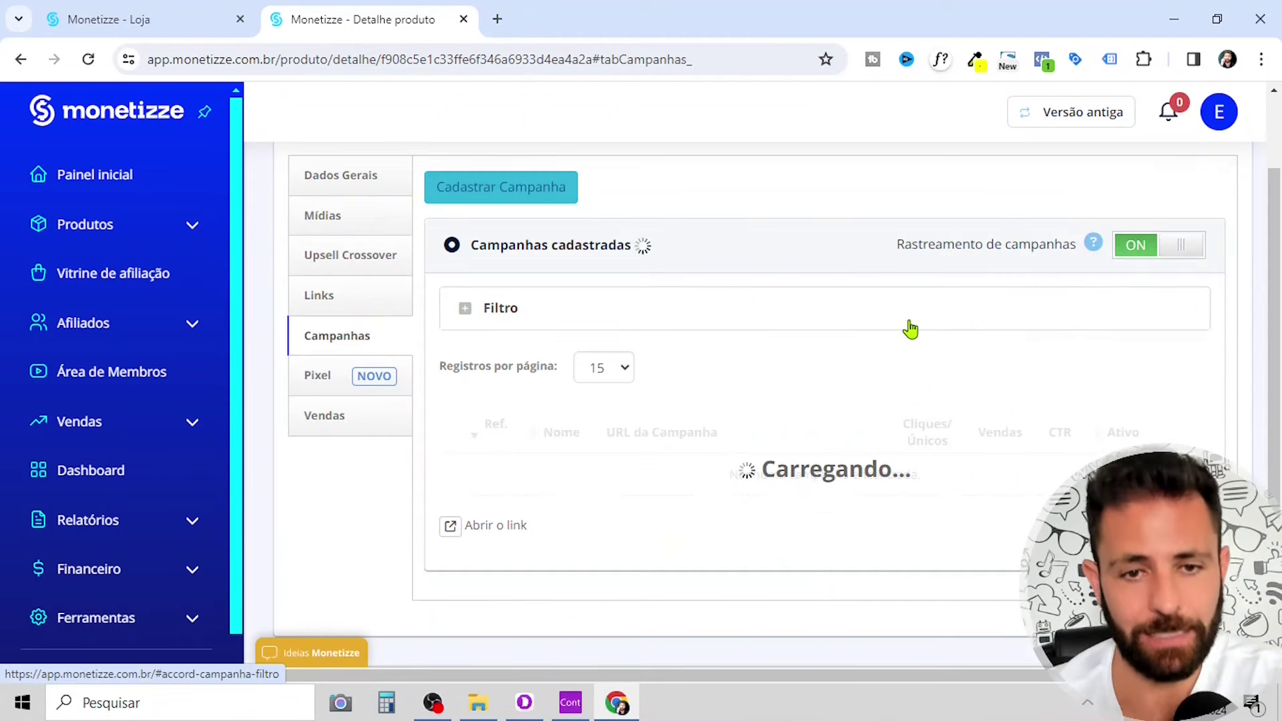
{"action": "left_click", "coordinate": [337, 374]}
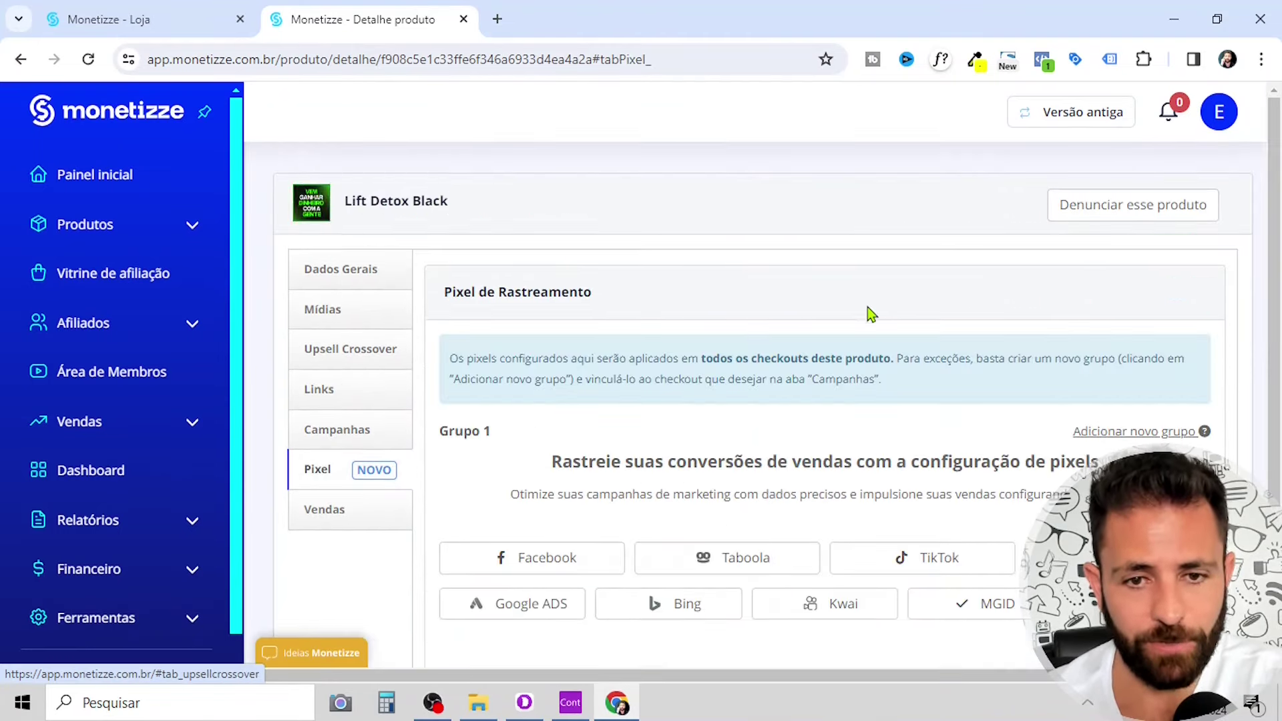
{"action": "scroll", "coordinate": [777, 441], "scroll_direction": "down", "scroll_amount": 3}
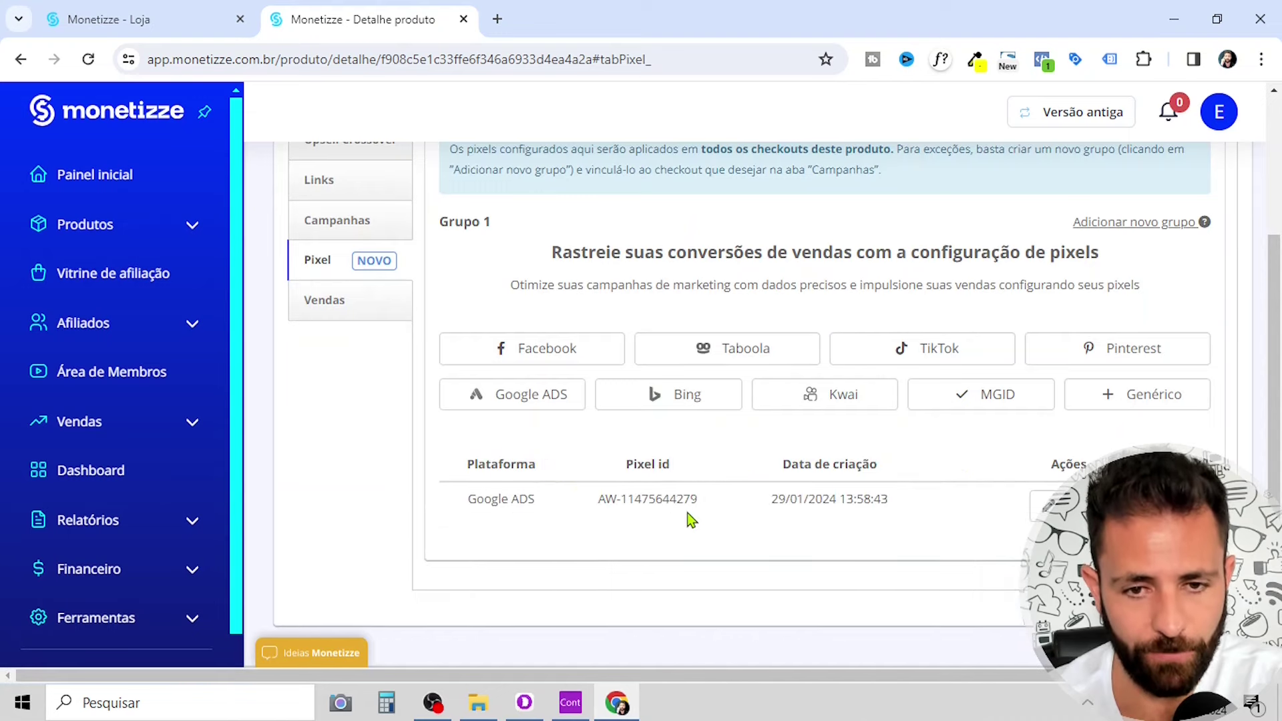
{"action": "scroll", "coordinate": [793, 503], "scroll_direction": "up", "scroll_amount": 3}
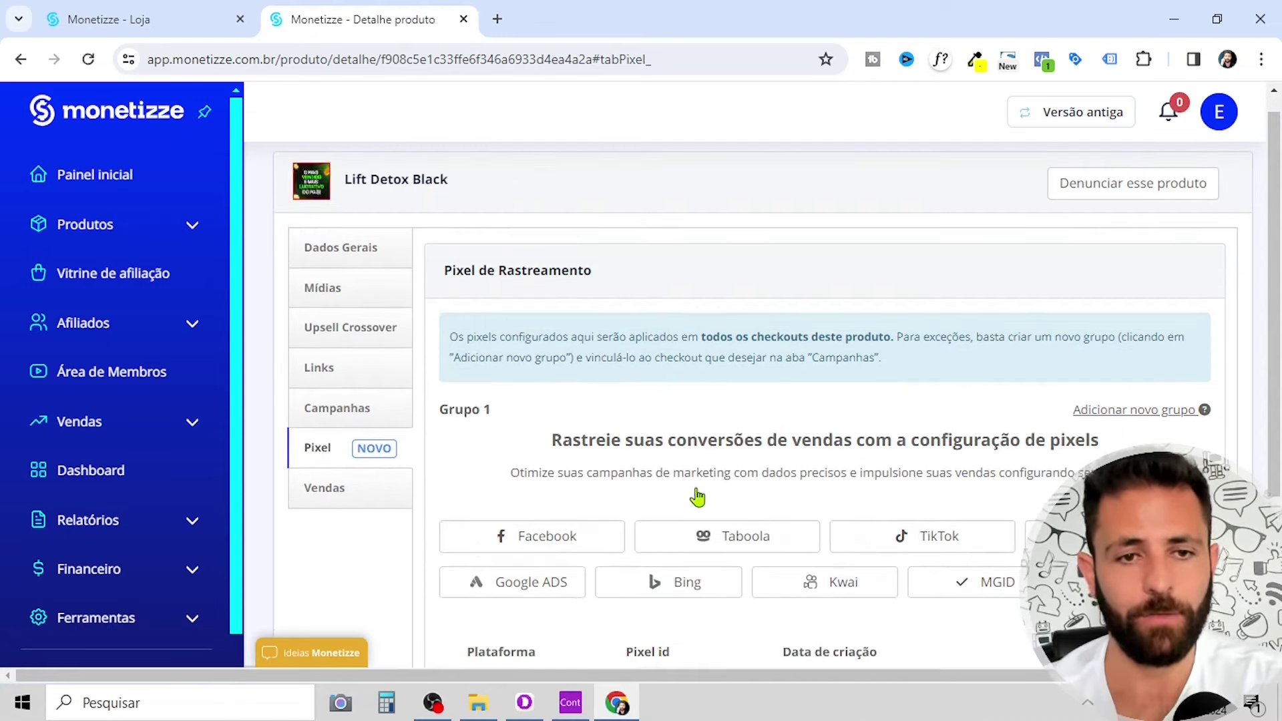
{"action": "left_click", "coordinate": [344, 421]}
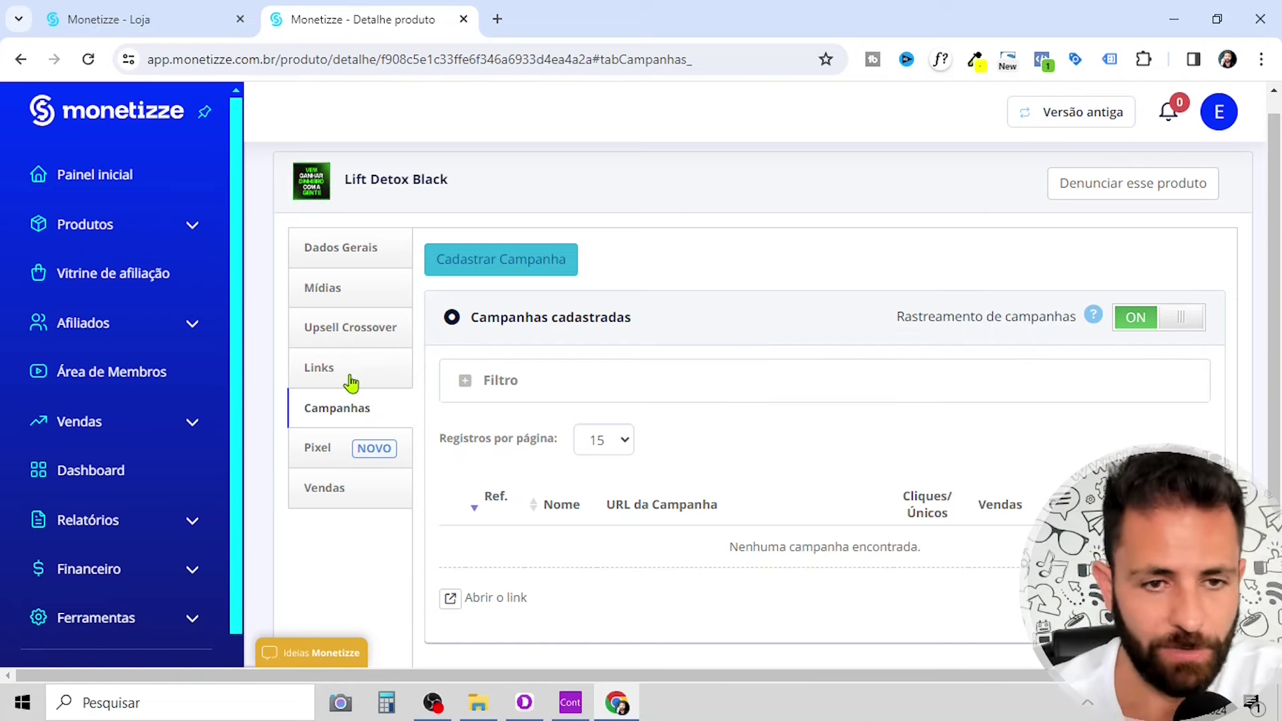
{"action": "left_click", "coordinate": [348, 382]}
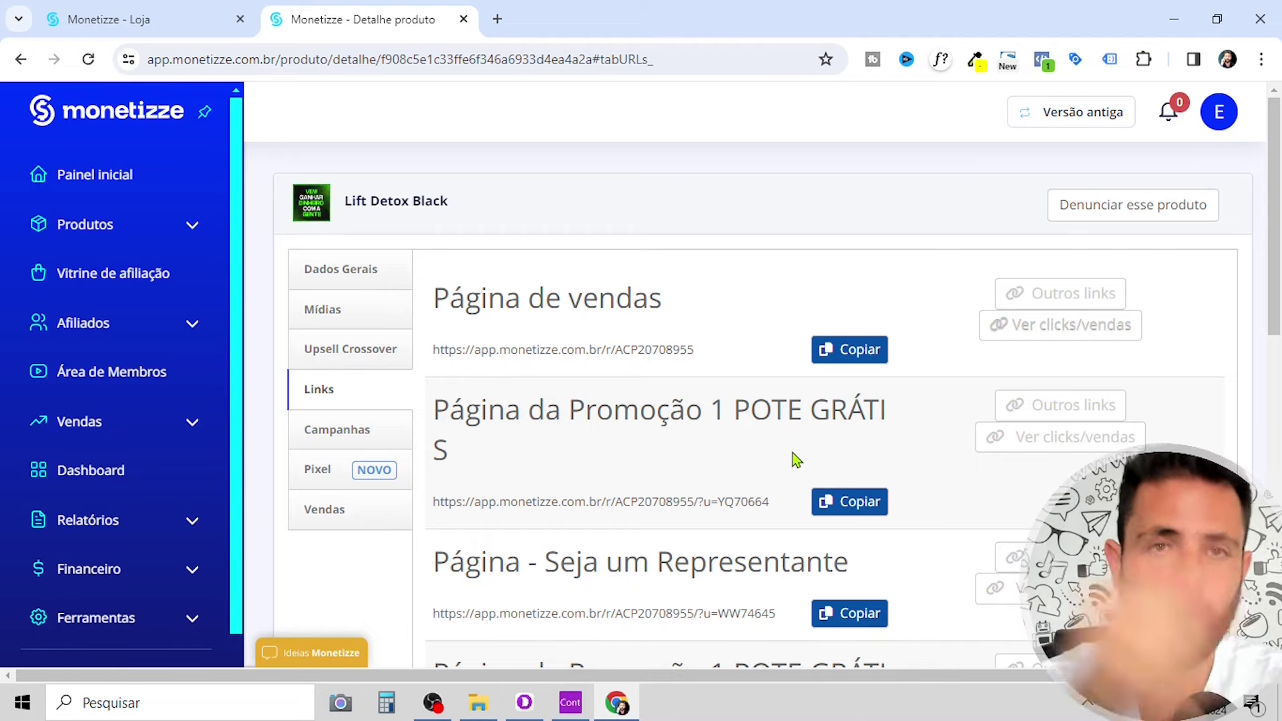
{"action": "left_click", "coordinate": [320, 469]}
{"action": "scroll", "coordinate": [761, 441], "scroll_direction": "down", "scroll_amount": 2}
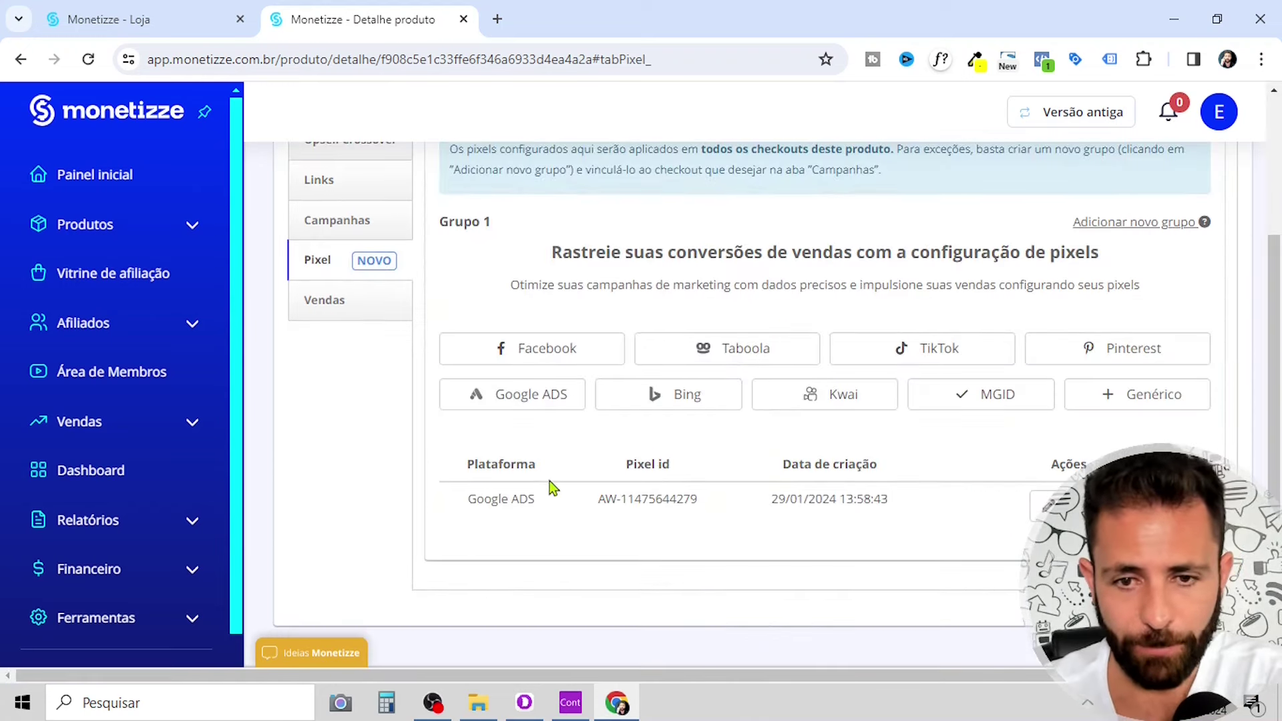
{"action": "scroll", "coordinate": [728, 471], "scroll_direction": "up", "scroll_amount": 1}
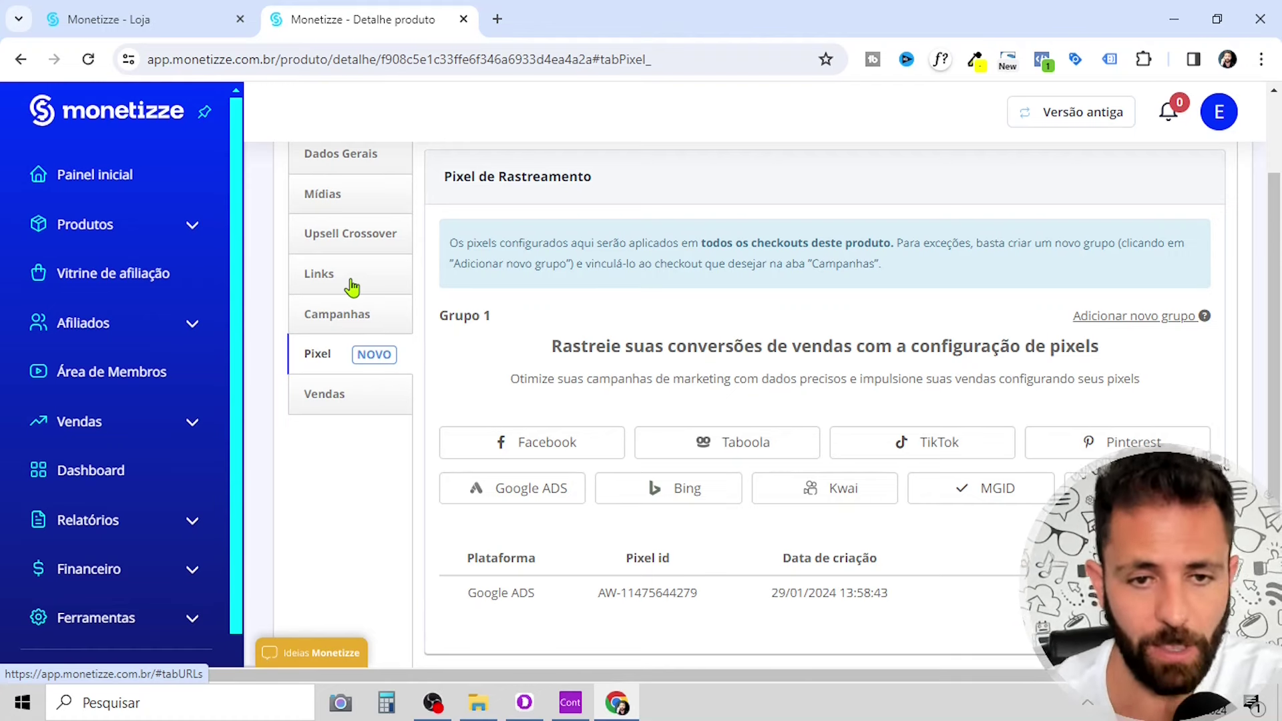
- Start a new Lift Detox Black campaign, browse the available destination pages and choose "Página de Vendas" as the destination URL
{"action": "left_click", "coordinate": [352, 315]}
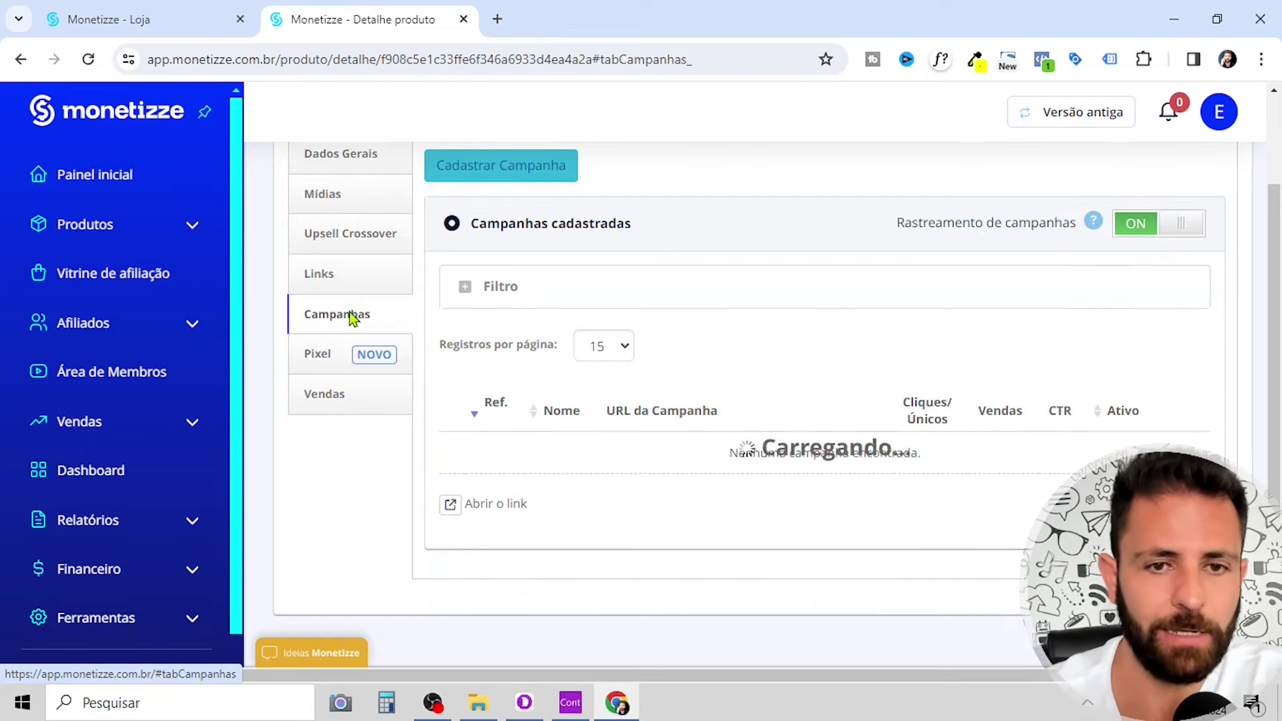
{"action": "left_click", "coordinate": [511, 167]}
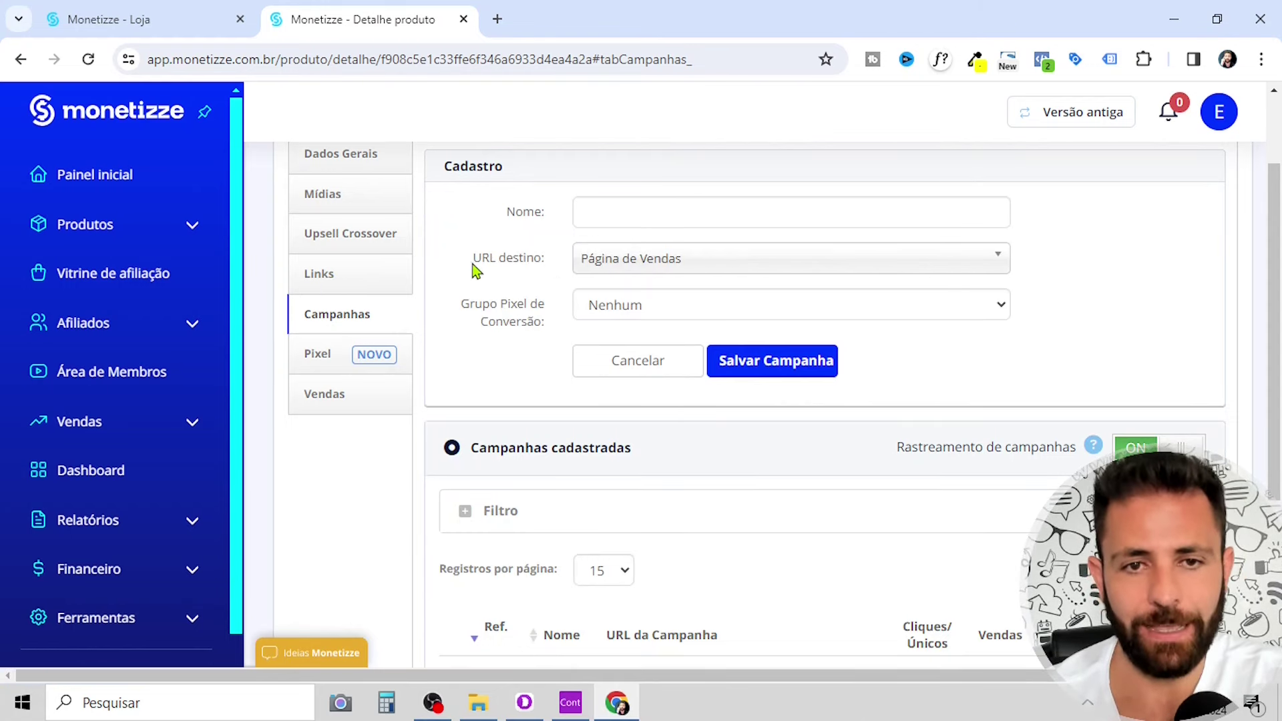
{"action": "left_click", "coordinate": [970, 265]}
{"action": "scroll", "coordinate": [803, 357], "scroll_direction": "down", "scroll_amount": 5}
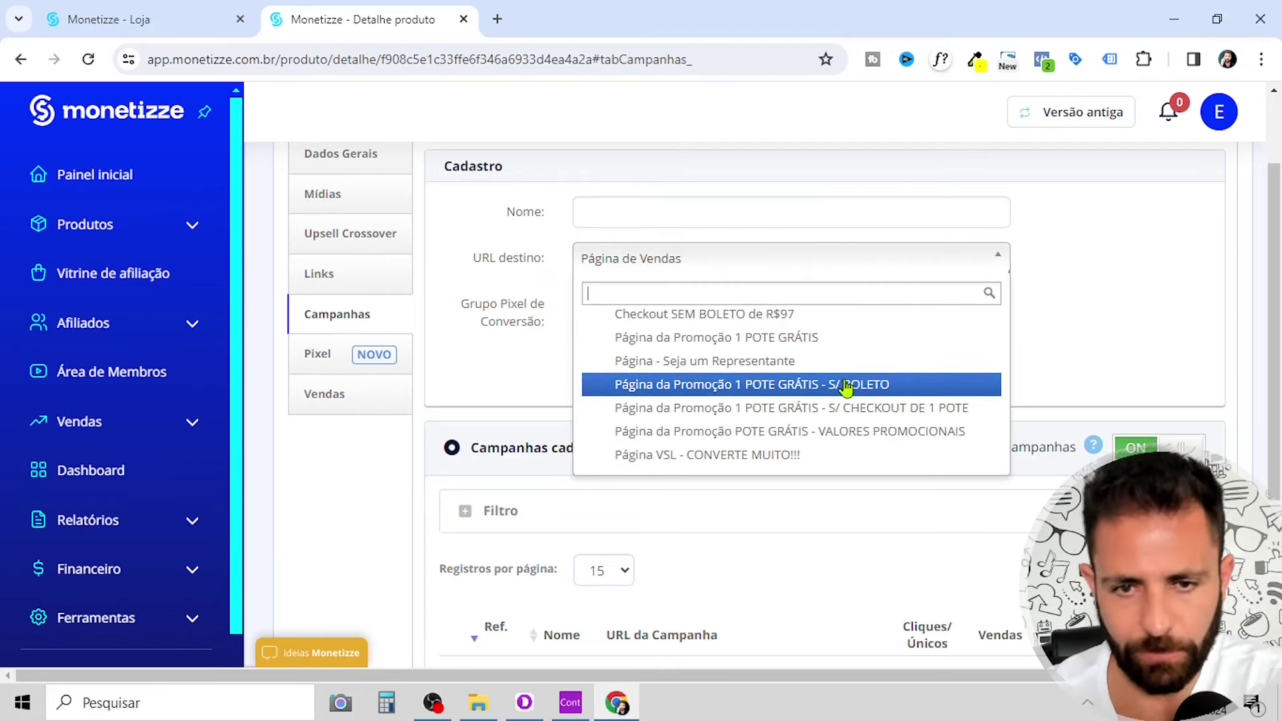
{"action": "scroll", "coordinate": [858, 401], "scroll_direction": "up", "scroll_amount": 6}
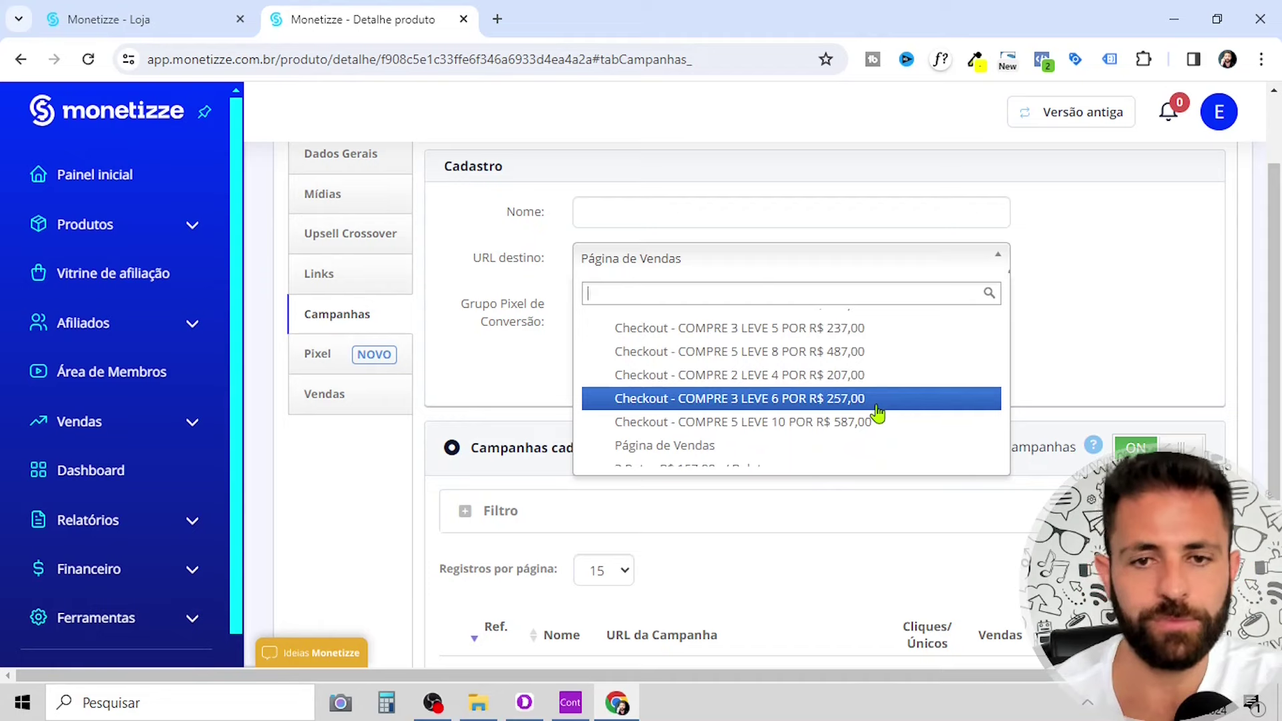
{"action": "scroll", "coordinate": [875, 411], "scroll_direction": "up", "scroll_amount": 2}
{"action": "scroll", "coordinate": [877, 412], "scroll_direction": "down", "scroll_amount": 3}
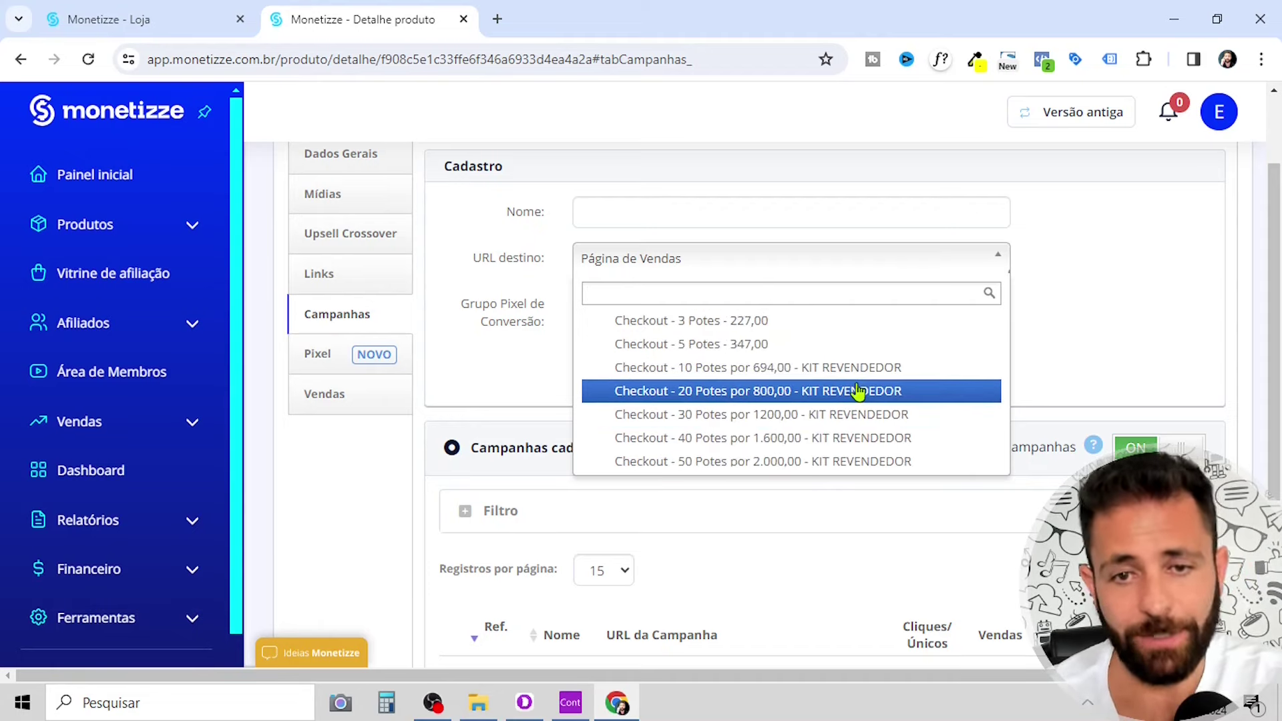
{"action": "scroll", "coordinate": [862, 371], "scroll_direction": "down", "scroll_amount": 3}
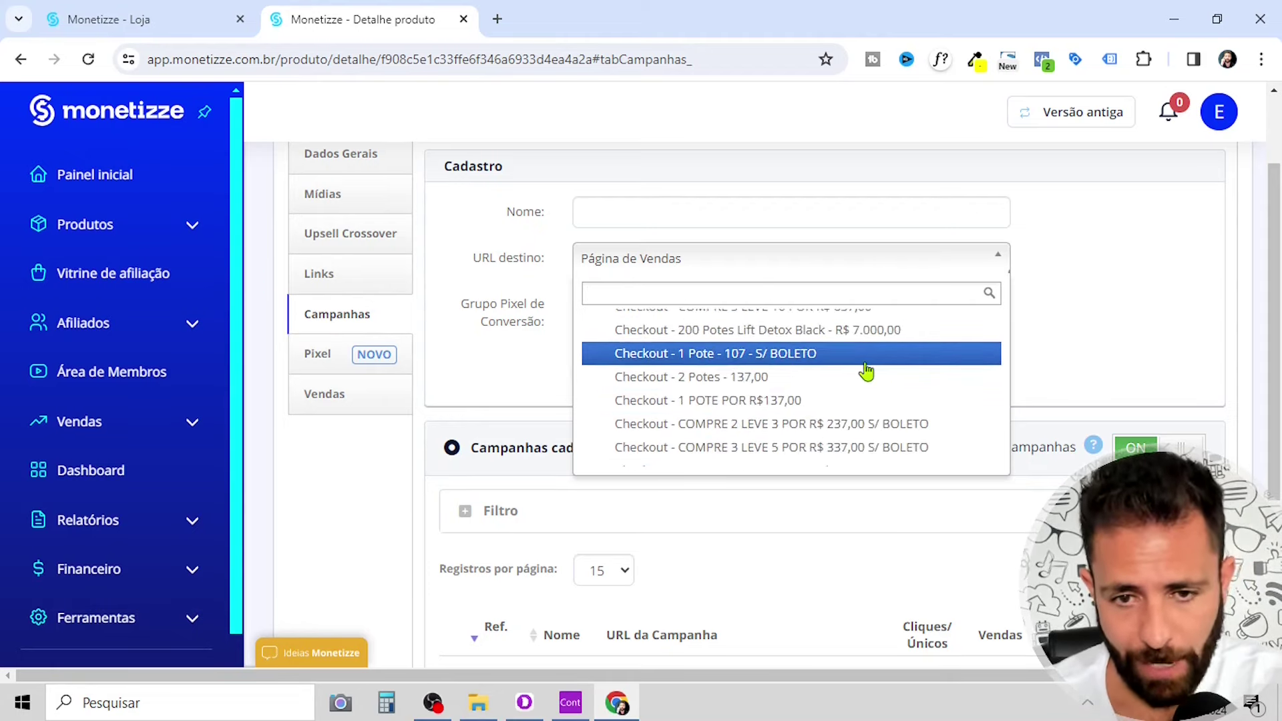
{"action": "scroll", "coordinate": [866, 371], "scroll_direction": "down", "scroll_amount": 2}
{"action": "scroll", "coordinate": [866, 371], "scroll_direction": "down", "scroll_amount": 2}
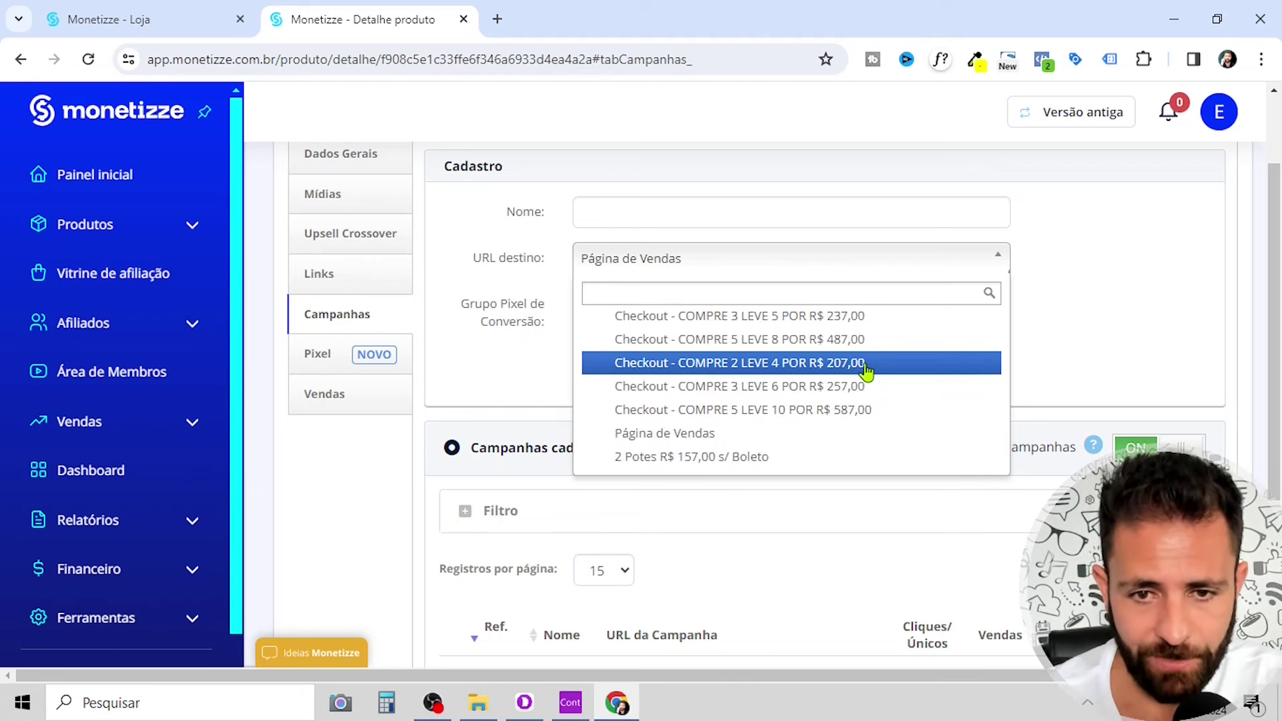
{"action": "scroll", "coordinate": [866, 371], "scroll_direction": "down", "scroll_amount": 2}
{"action": "left_click", "coordinate": [702, 332]}
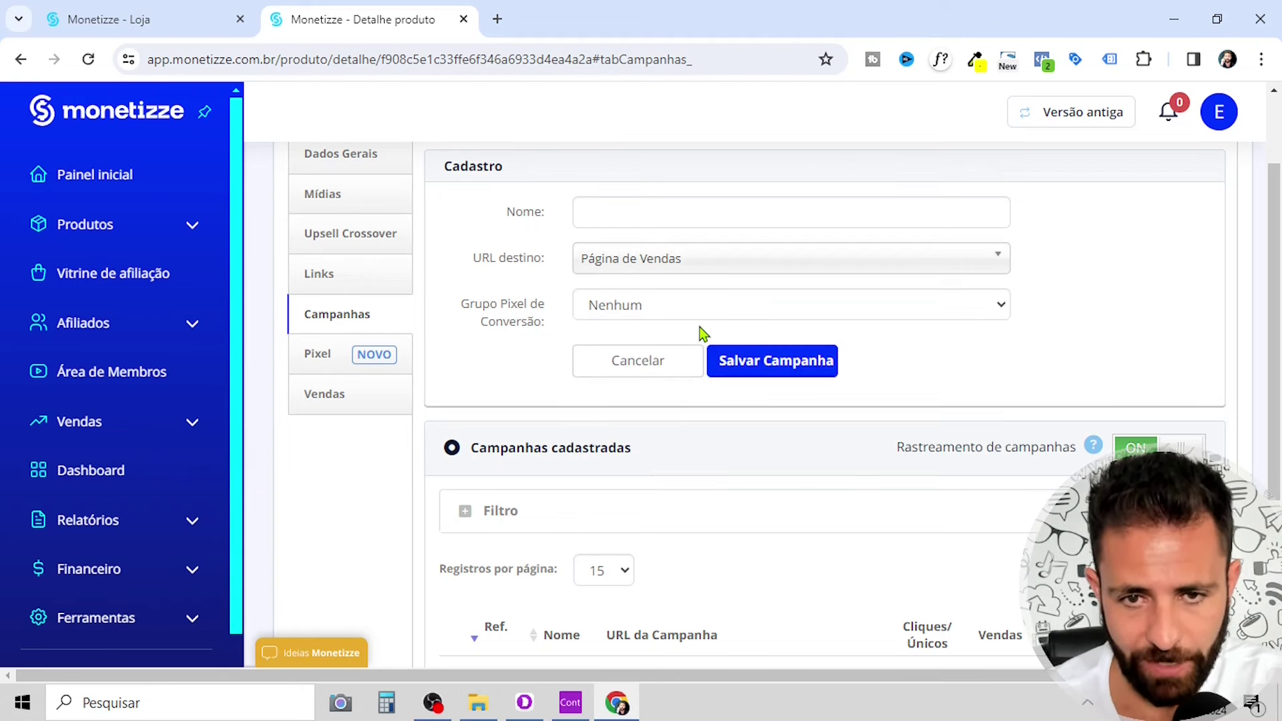
- Name the campaign "Página de Vendas Principal" and assign it the conversion pixel group "Grupo 1"
{"action": "left_click", "coordinate": [683, 217]}
{"action": "left_click", "coordinate": [750, 259]}
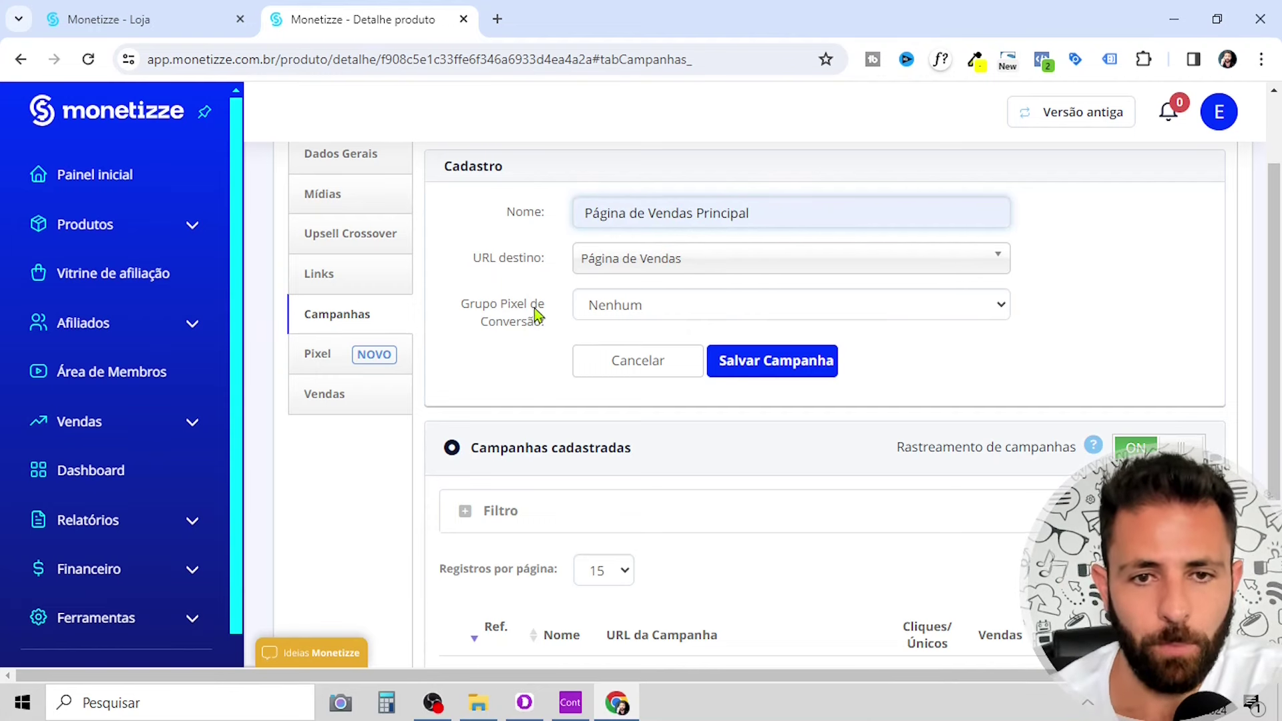
{"action": "left_click", "coordinate": [975, 317]}
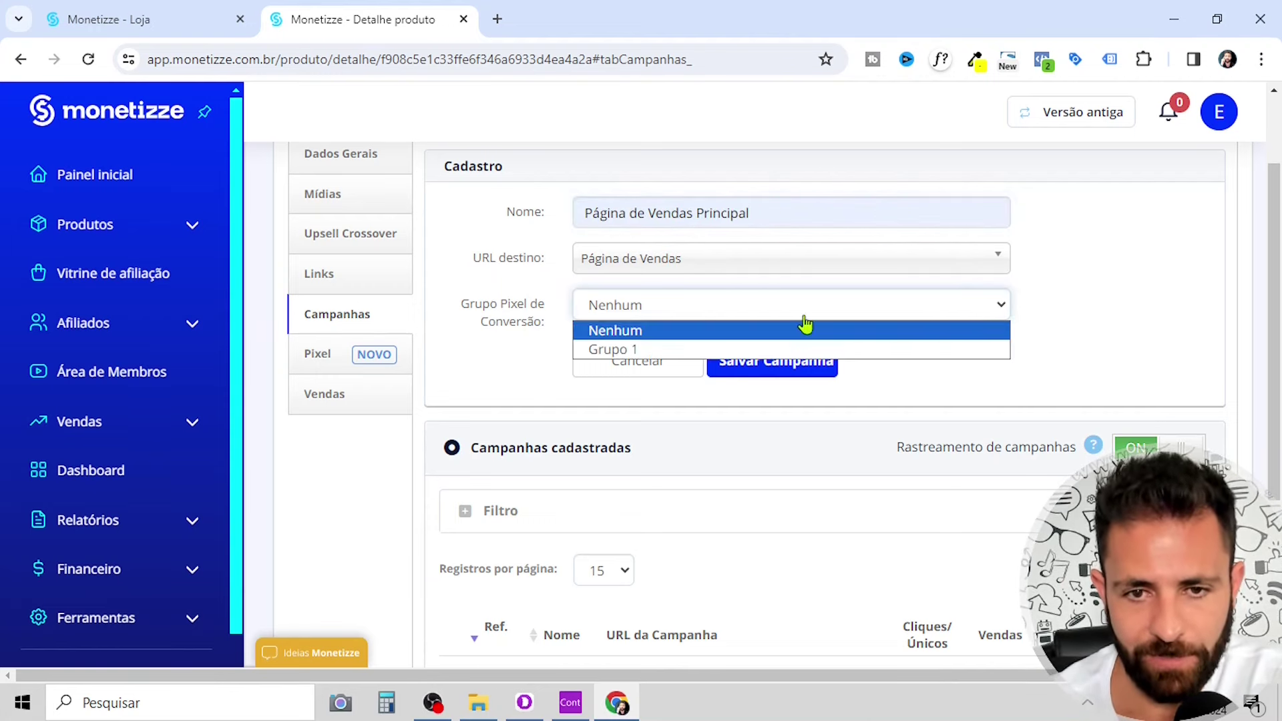
{"action": "left_click", "coordinate": [633, 349]}
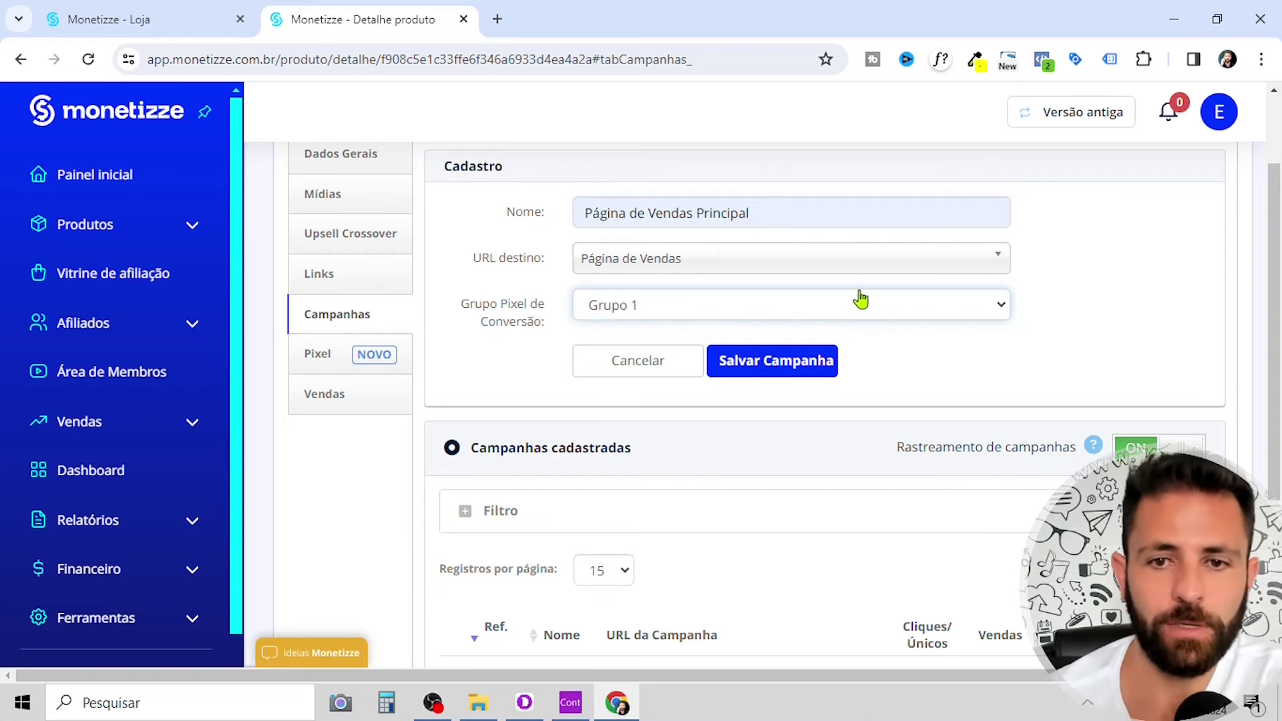
- Check which pixel is registered under Grupo 1 and return to the campaign form
{"action": "left_click", "coordinate": [330, 359]}
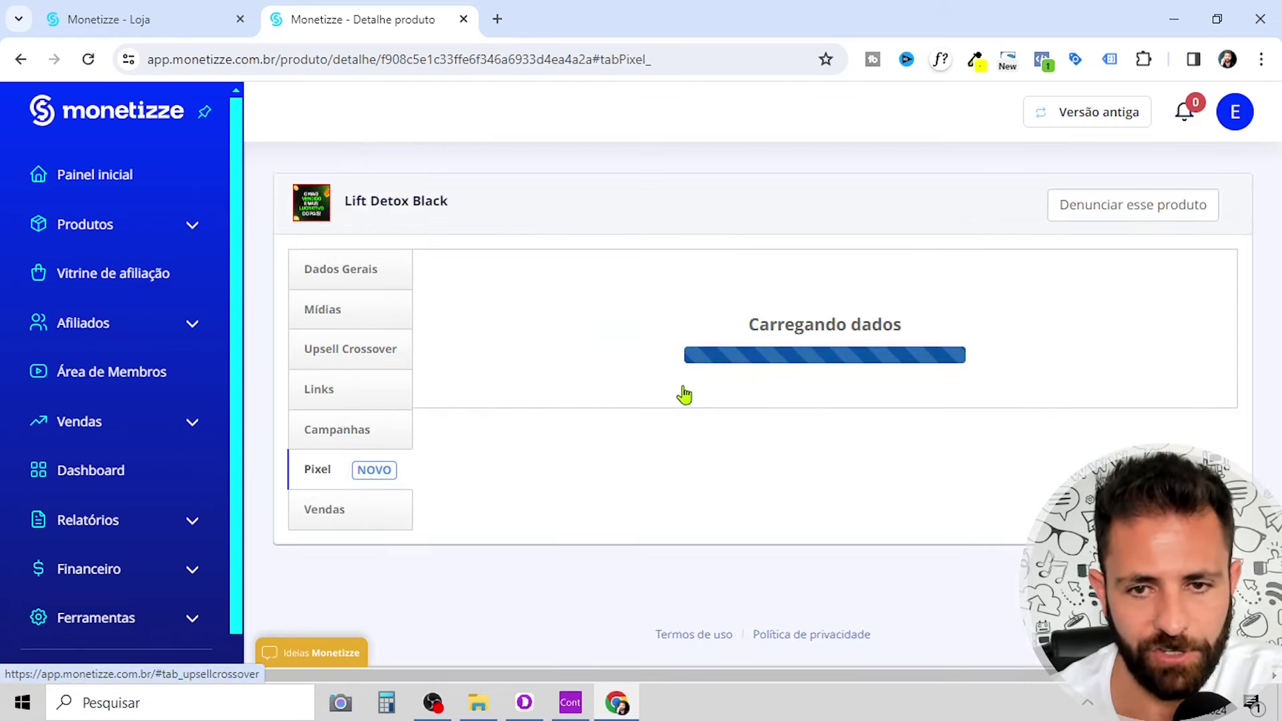
{"action": "scroll", "coordinate": [715, 467], "scroll_direction": "down", "scroll_amount": 3}
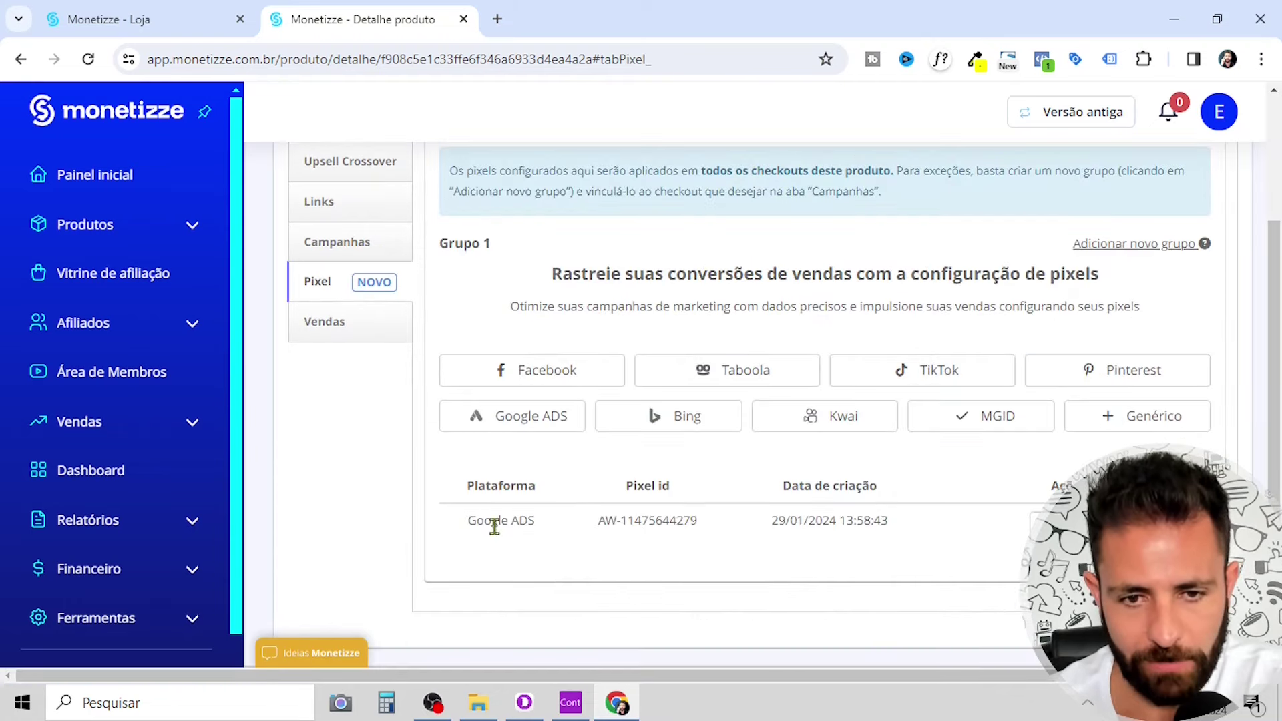
{"action": "scroll", "coordinate": [630, 518], "scroll_direction": "up", "scroll_amount": 2}
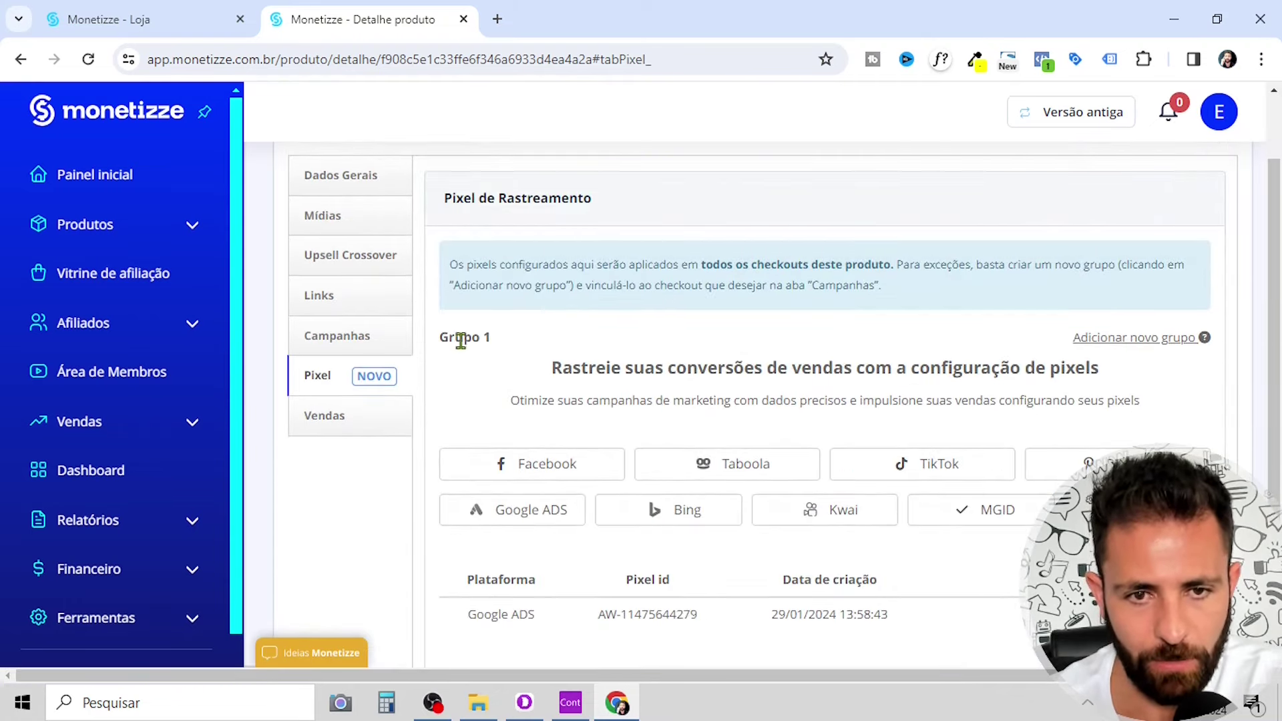
{"action": "left_click", "coordinate": [354, 343]}
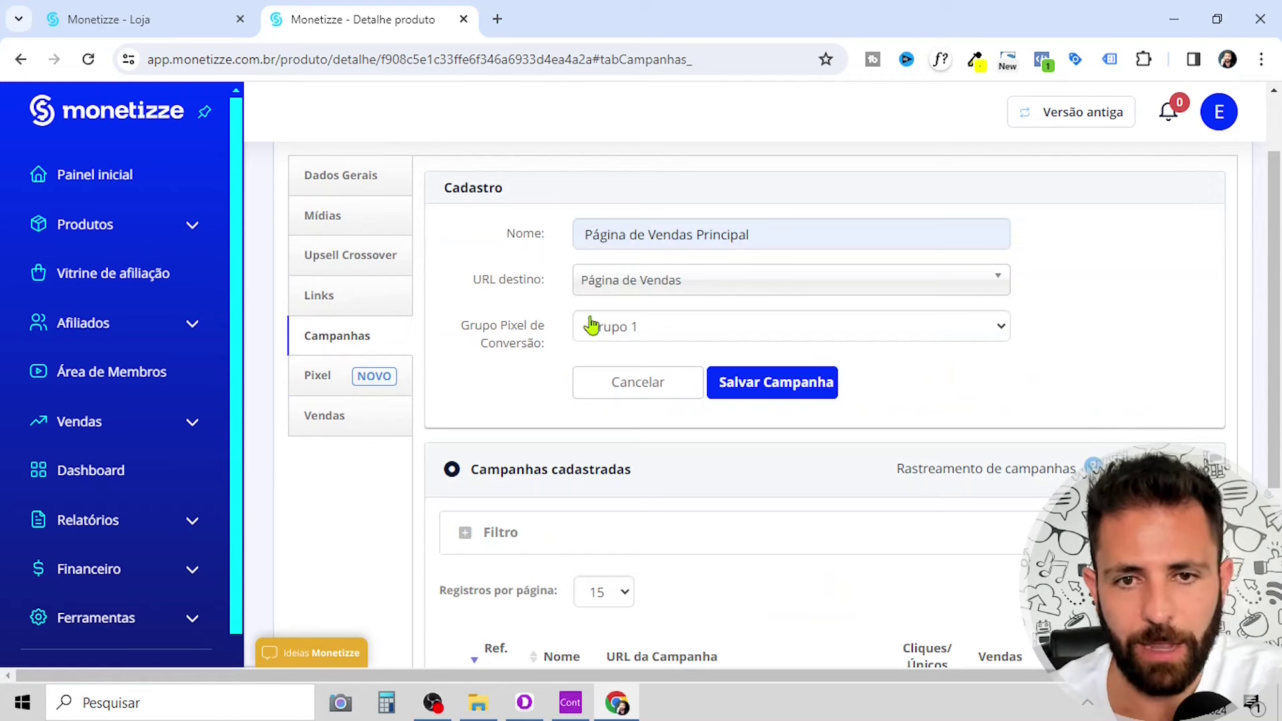
- Save the "Página de Vendas Principal" campaign and bring up its entry among the registered campaigns
{"action": "left_click", "coordinate": [787, 386]}
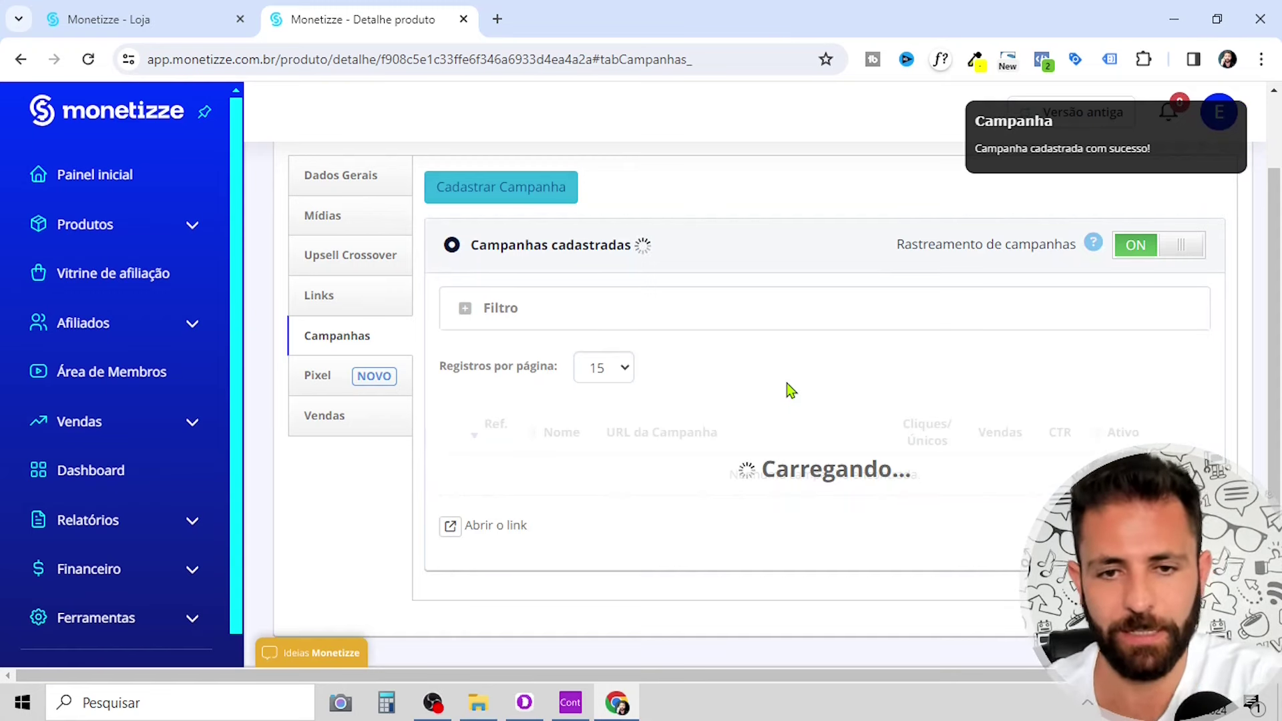
{"action": "scroll", "coordinate": [781, 387], "scroll_direction": "down", "scroll_amount": 1}
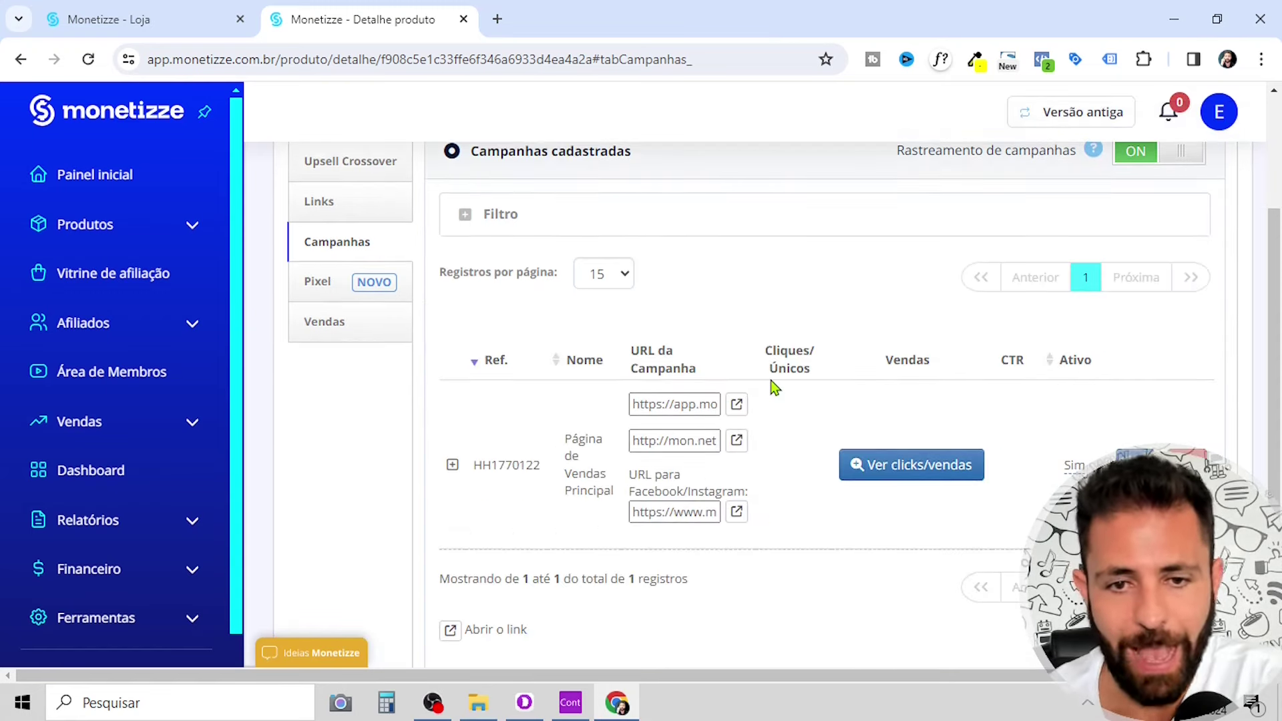
{"action": "scroll", "coordinate": [775, 388], "scroll_direction": "down", "scroll_amount": 1}
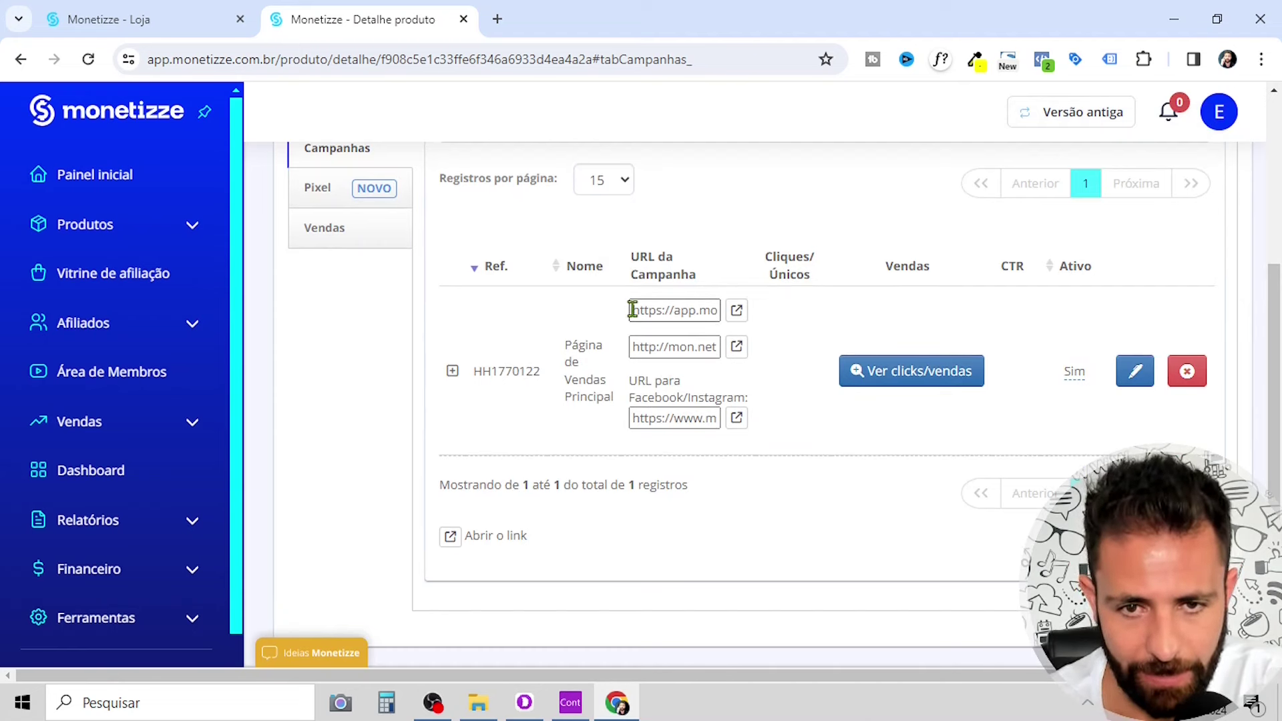
- Test the first campaign URL of "Página de Vendas Principal" in a new browser tab and return to the Monetizze campaign list
{"action": "left_click_drag", "start_coordinate": [632, 309], "coordinate": [792, 324]}
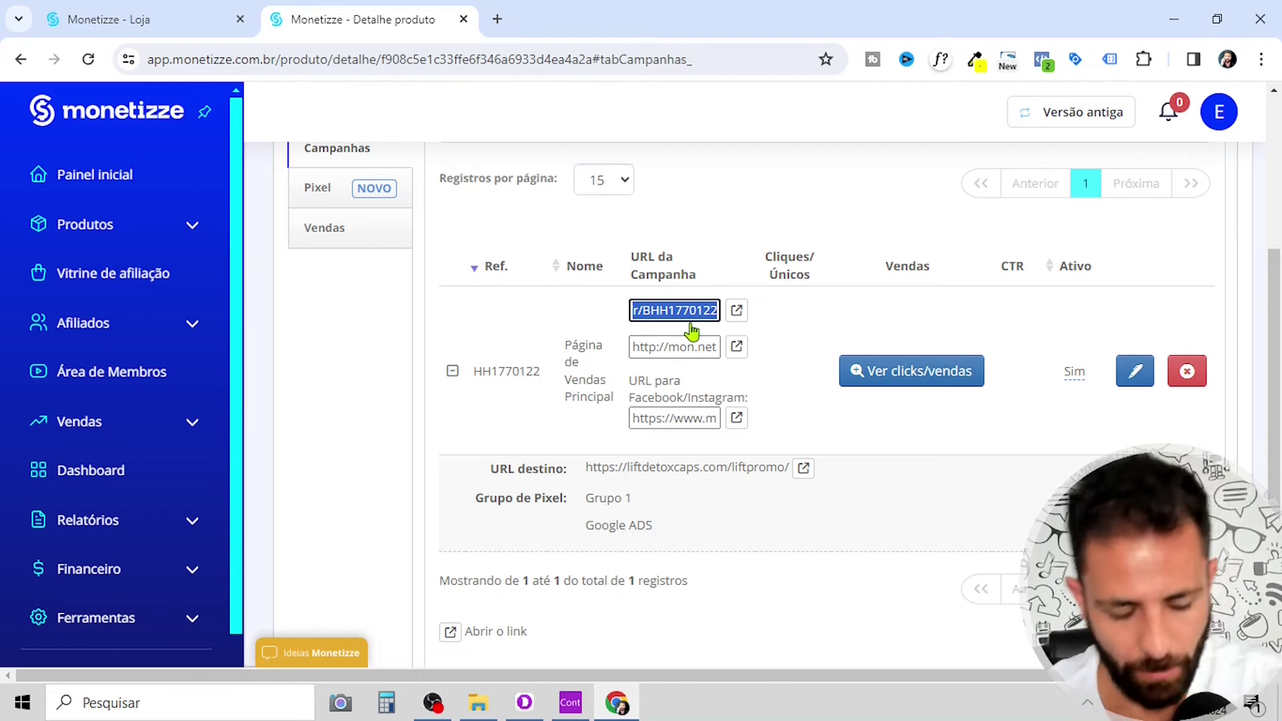
{"action": "key", "text": "ctrl+t"}
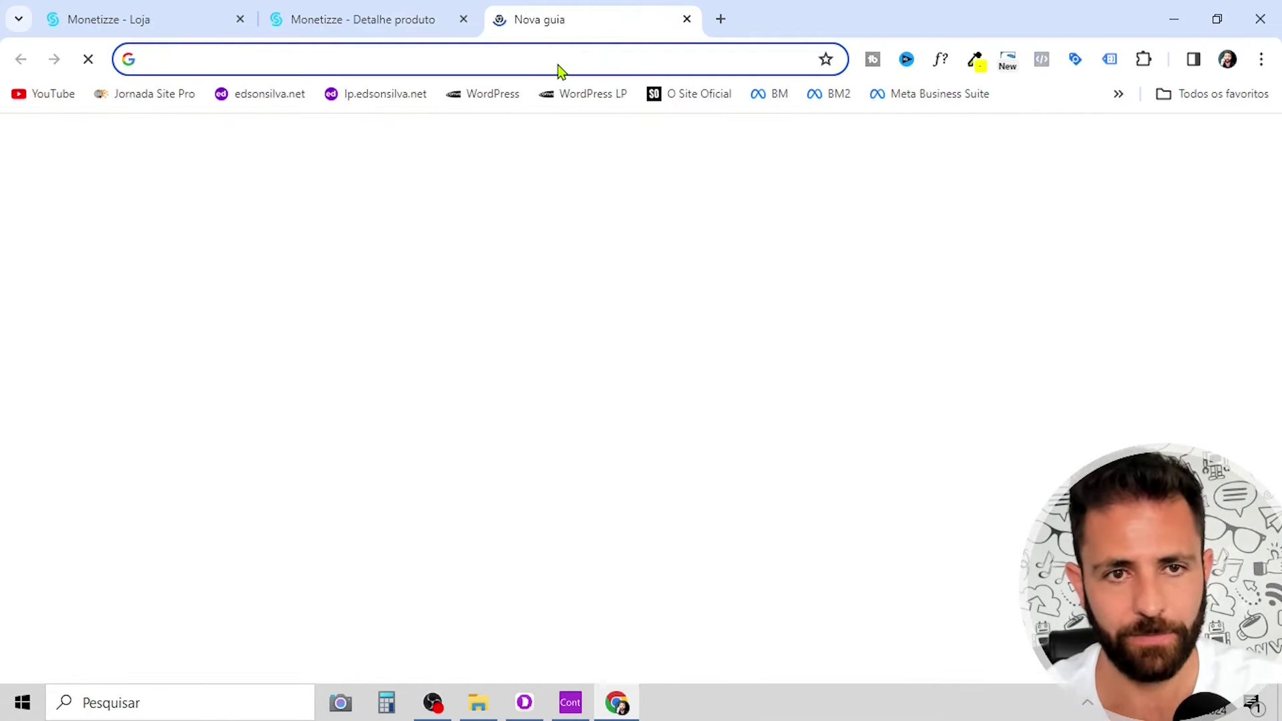
{"action": "type", "text": "https://app.monetizze.com.br/r/BHH1770122"}
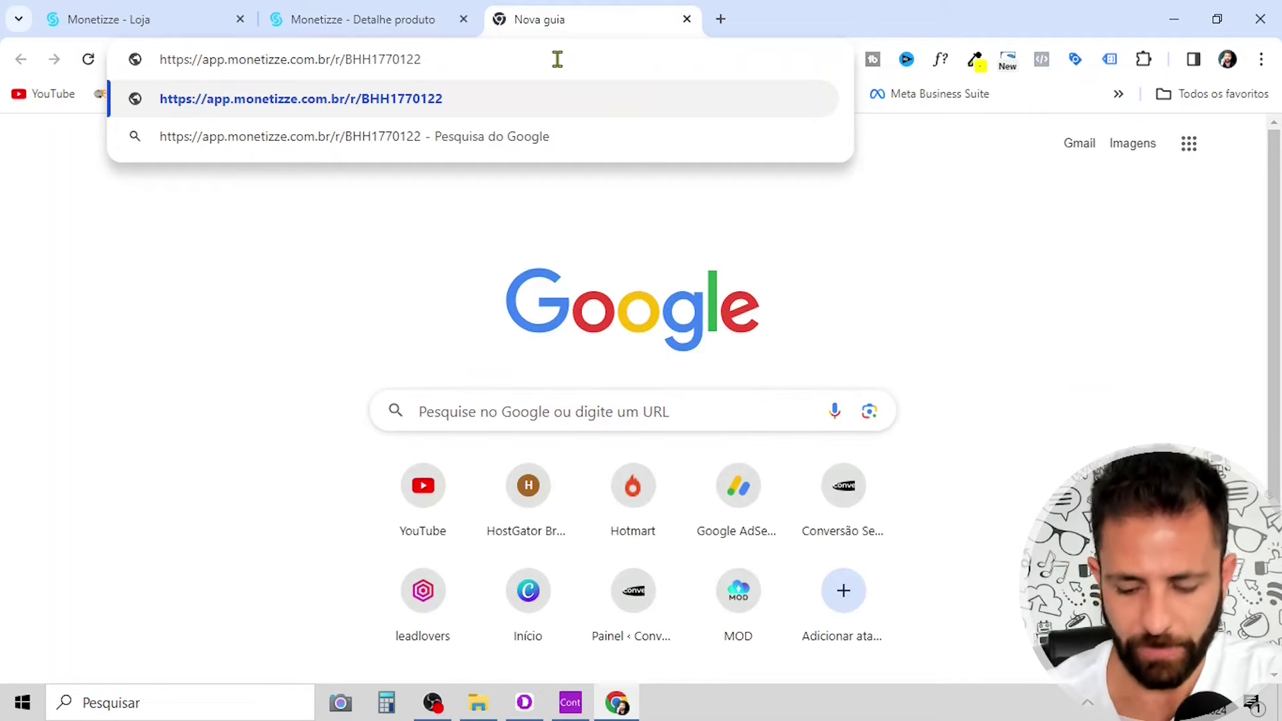
{"action": "key", "text": "Return"}
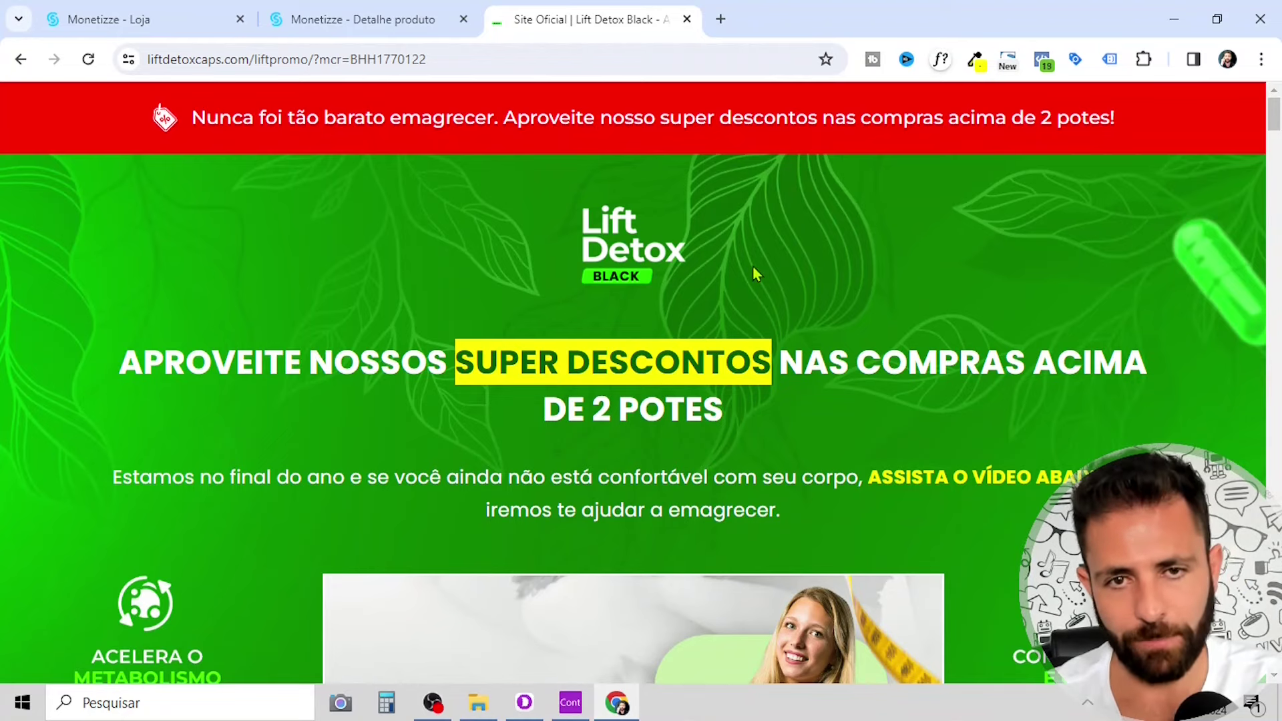
{"action": "left_click", "coordinate": [367, 24]}
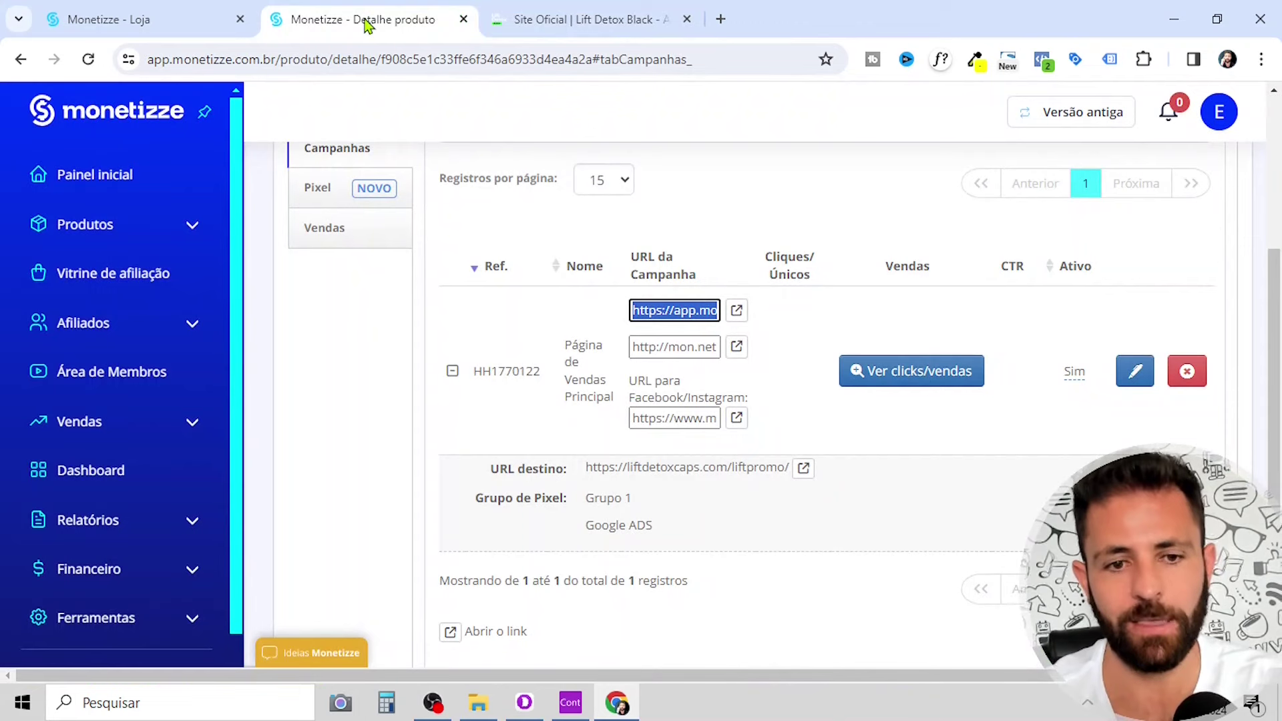